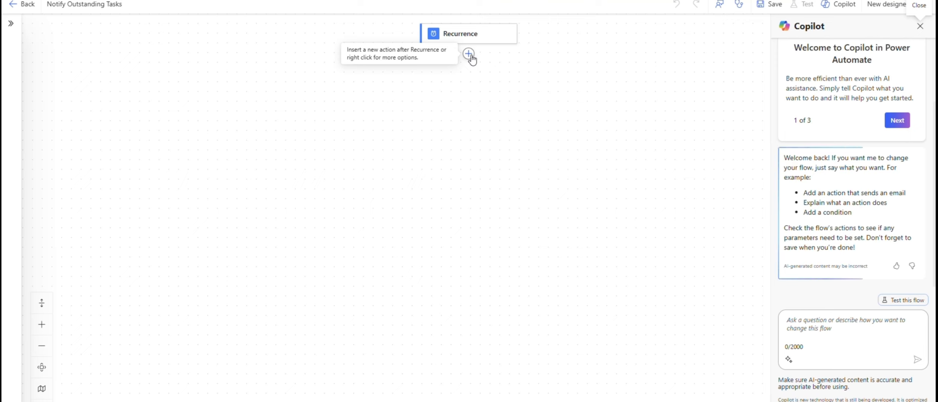
Add a SharePoint Get items action after the Recurrence trigger.
left_click(469, 55)
type("ge")
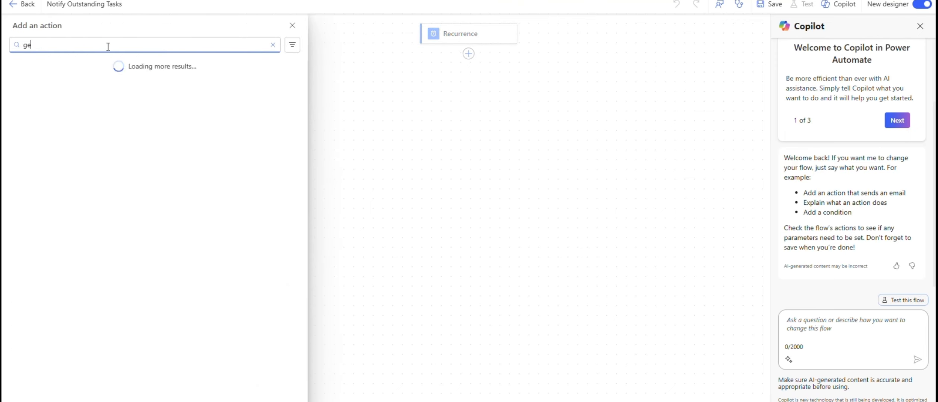
type("t items")
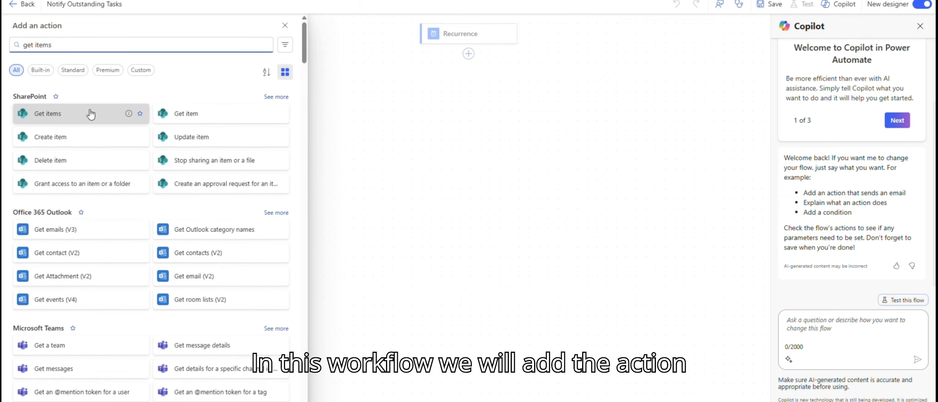
left_click(91, 112)
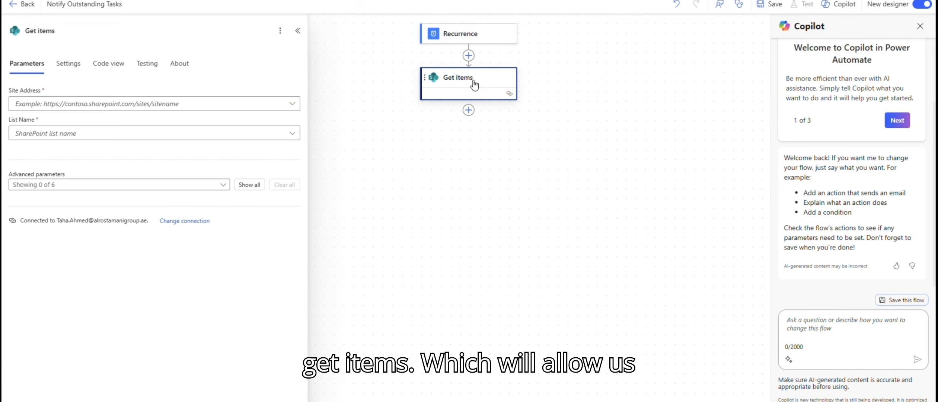
Rename the Get items action to Get Outstanding Tasks.
left_click(49, 31)
double_click(48, 31)
type("Outstan")
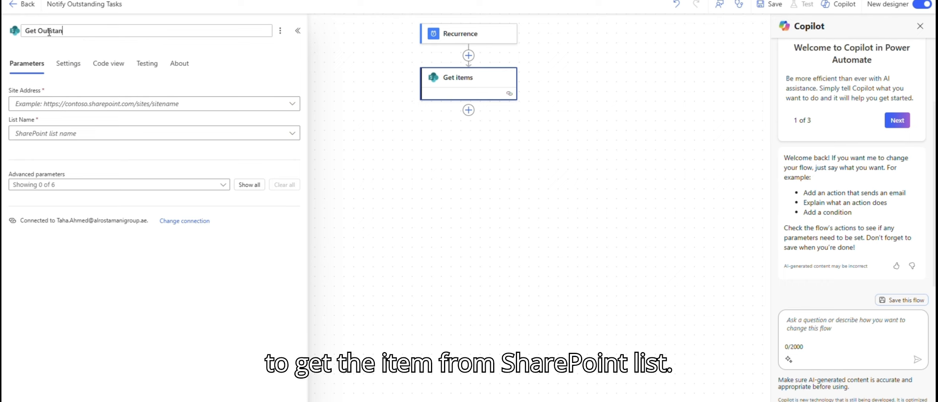
type("ding t")
key("BackSpace")
type("Tasks")
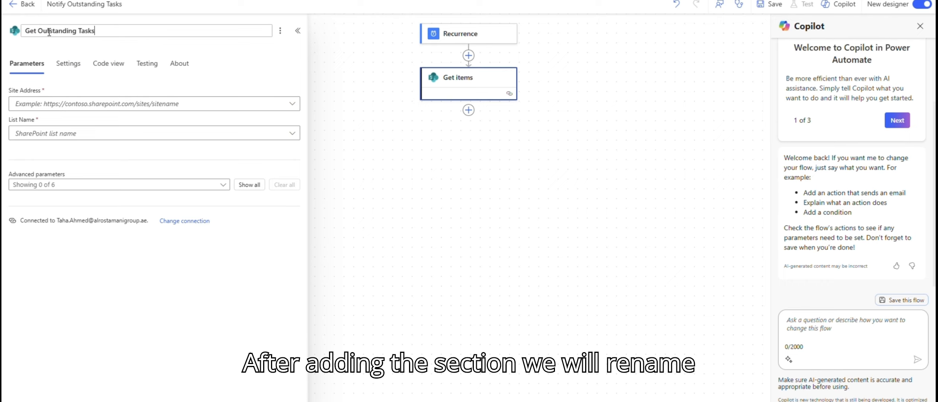
key("Tab")
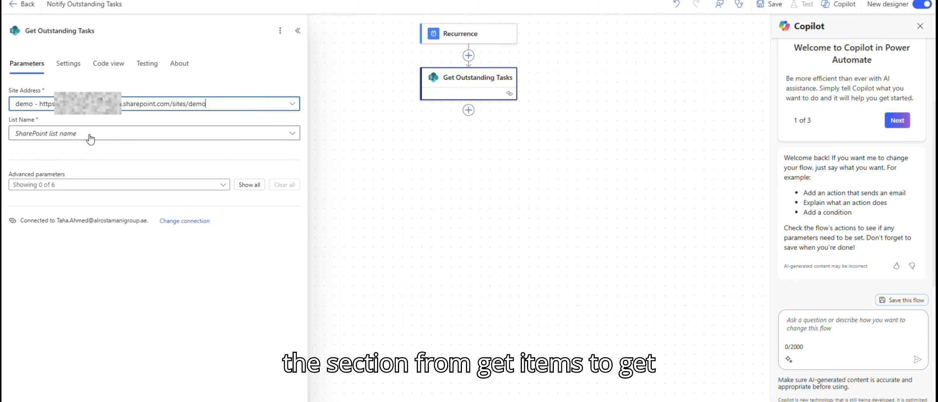
Point the action at the demo SharePoint site and the Automated Tasks list.
left_click(90, 136)
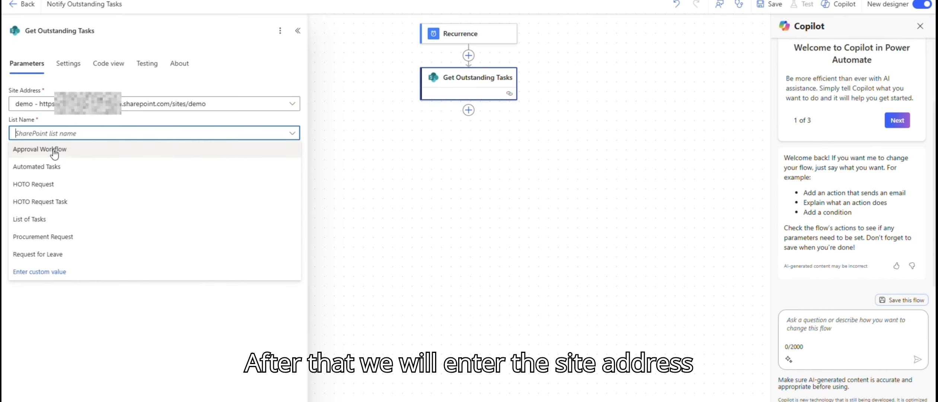
left_click(54, 167)
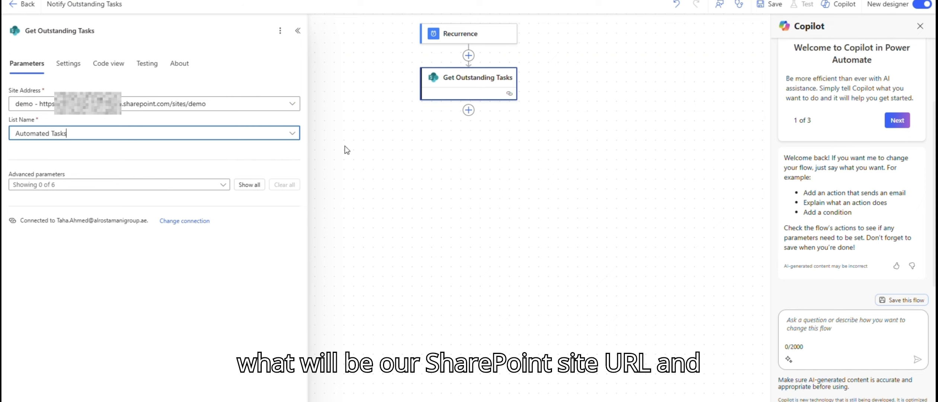
Show the Filter Query and Order By advanced parameters for the action.
left_click(129, 185)
left_click(57, 223)
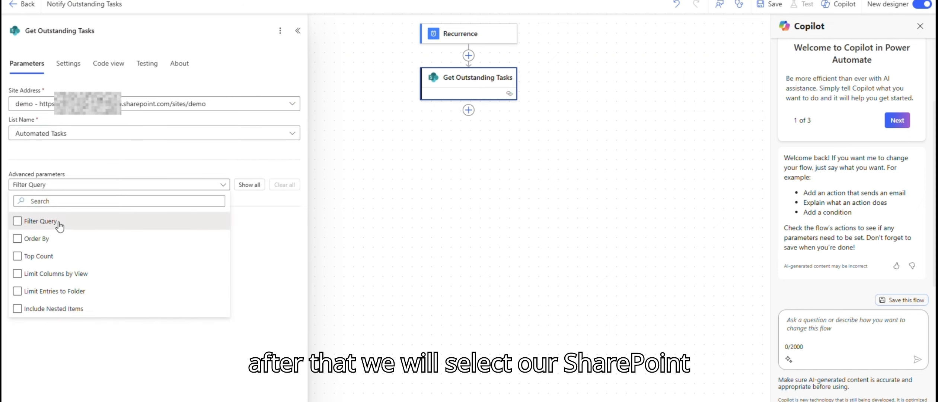
left_click(46, 239)
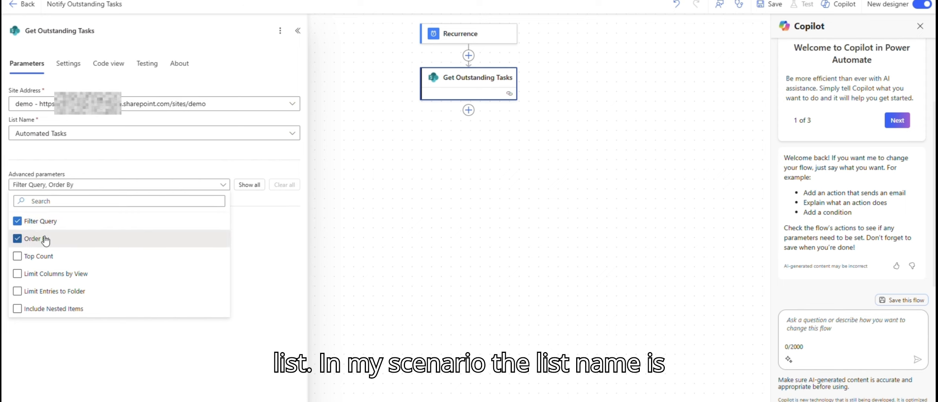
left_click(144, 388)
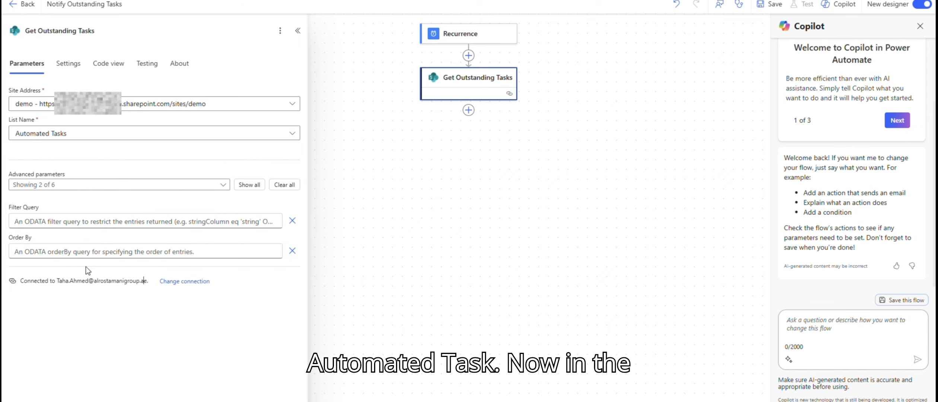
Paste the filter query TaskStatus eq 'Not Started' into the Filter Query parameter.
left_click(54, 251)
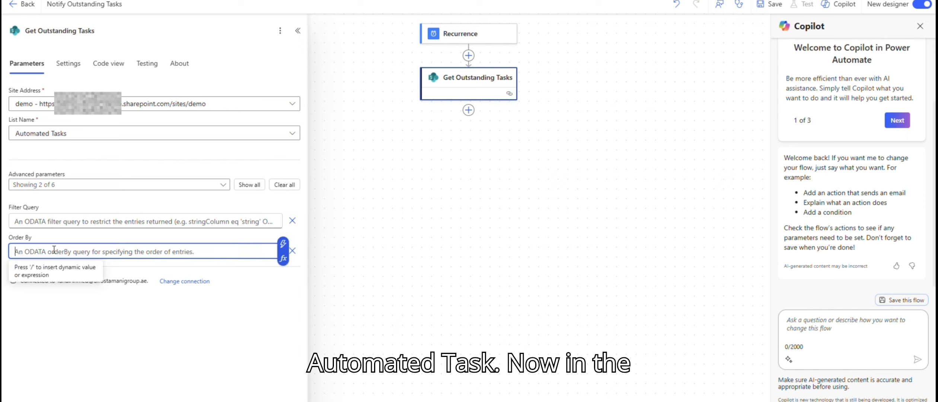
left_click(61, 221)
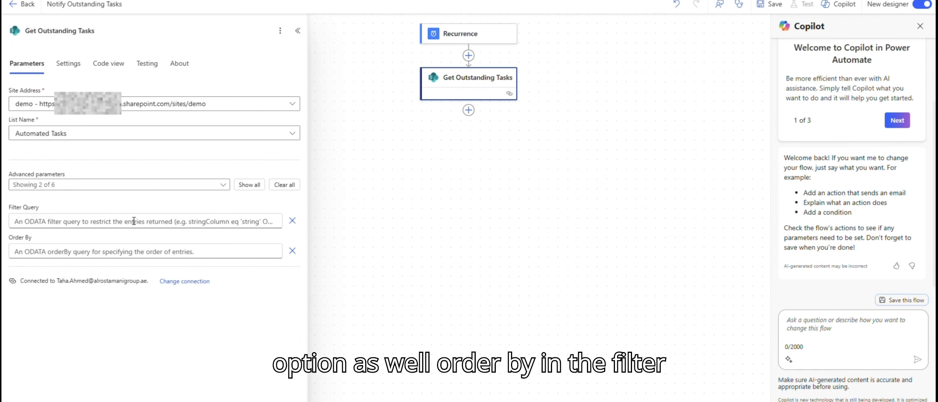
left_click(35, 221)
type("TaskStatus eq 'Not Started'")
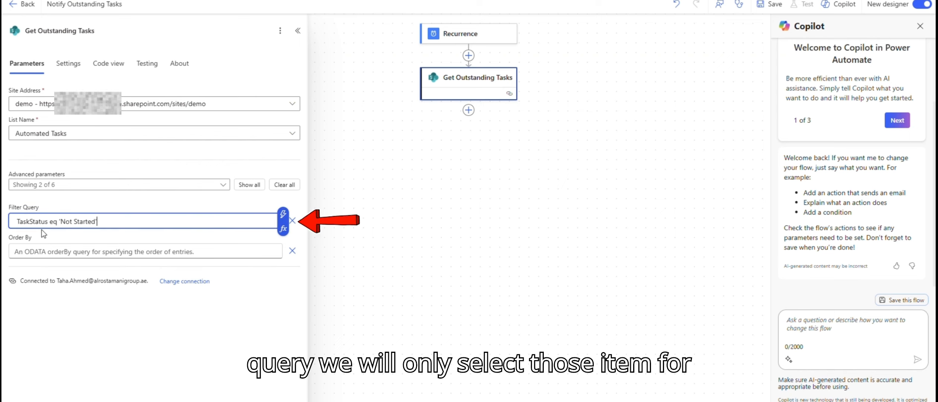
double_click(33, 221)
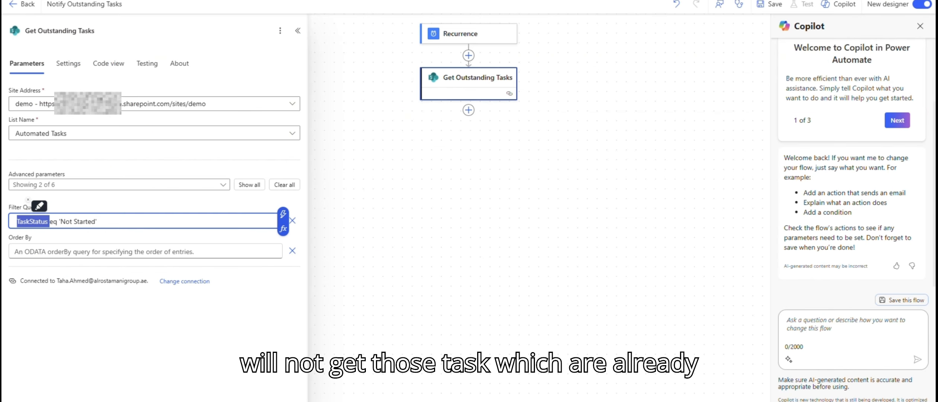
Set the Order By parameter to Id desc.
left_click(84, 252)
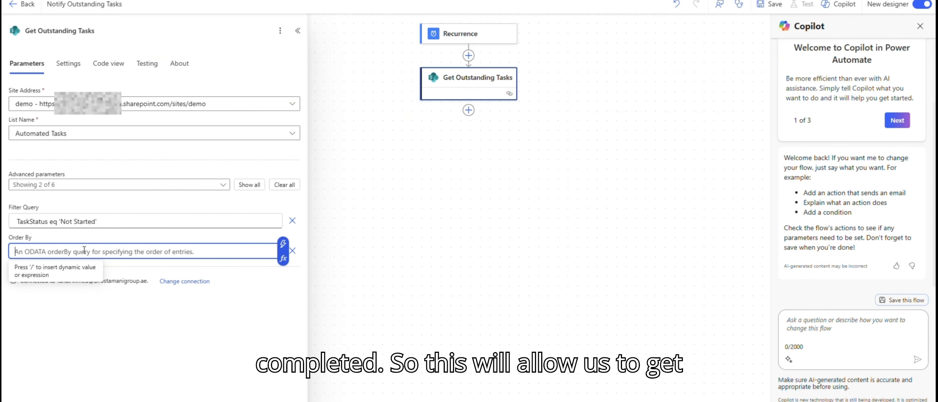
type("Id")
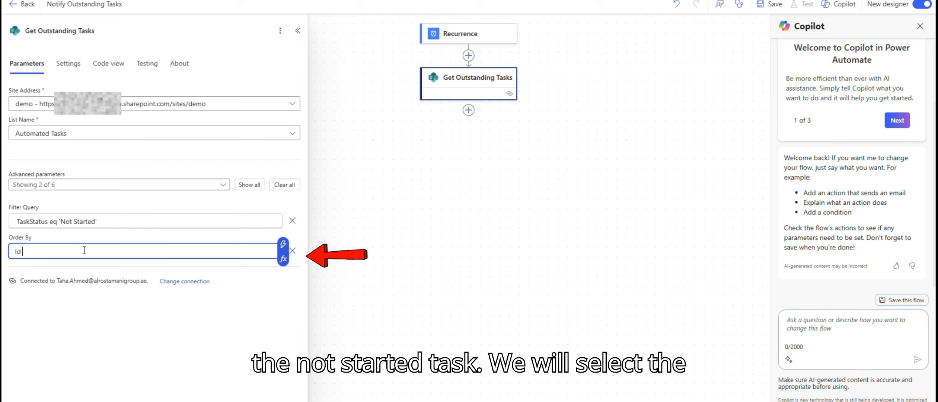
type(" desc")
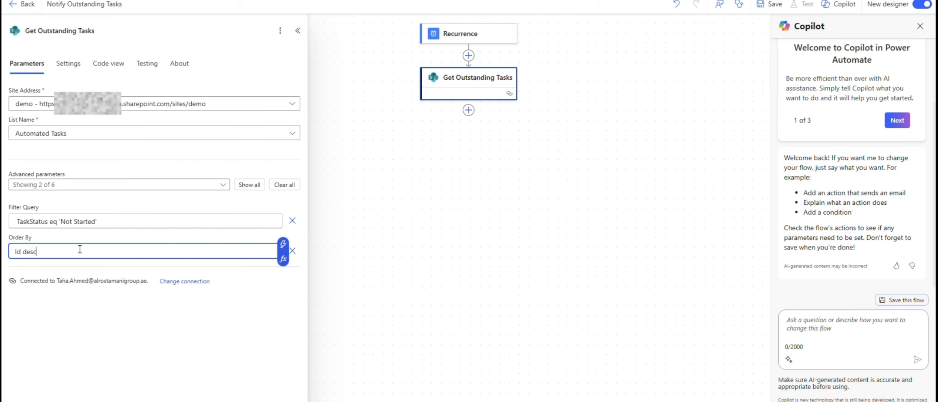
Add a Select data operation action after Get Outstanding Tasks.
left_click(479, 132)
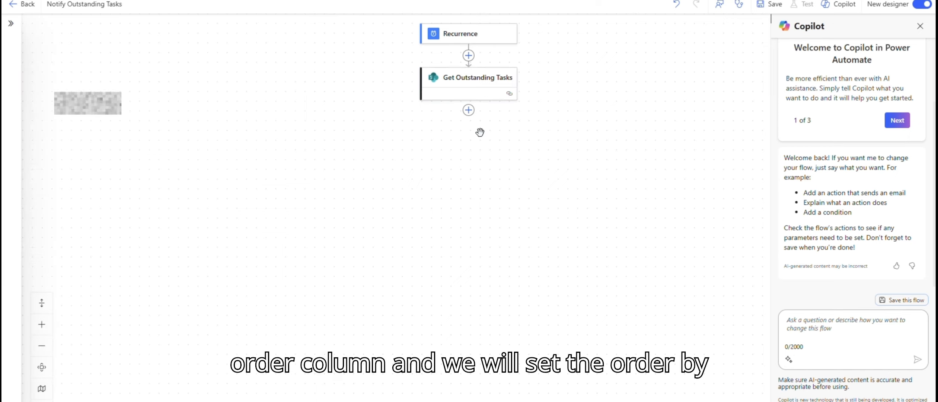
left_click(469, 111)
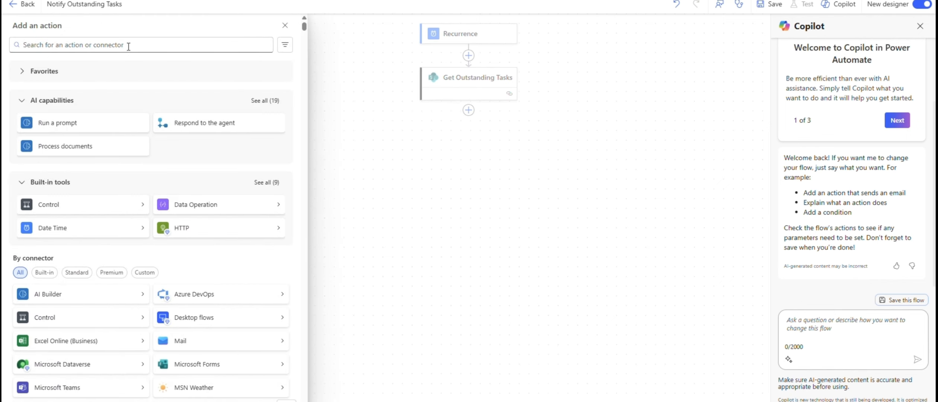
type("s")
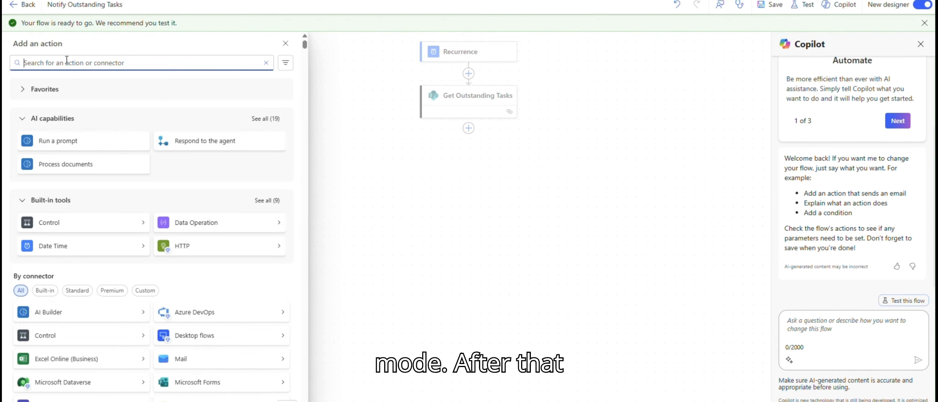
type("selec")
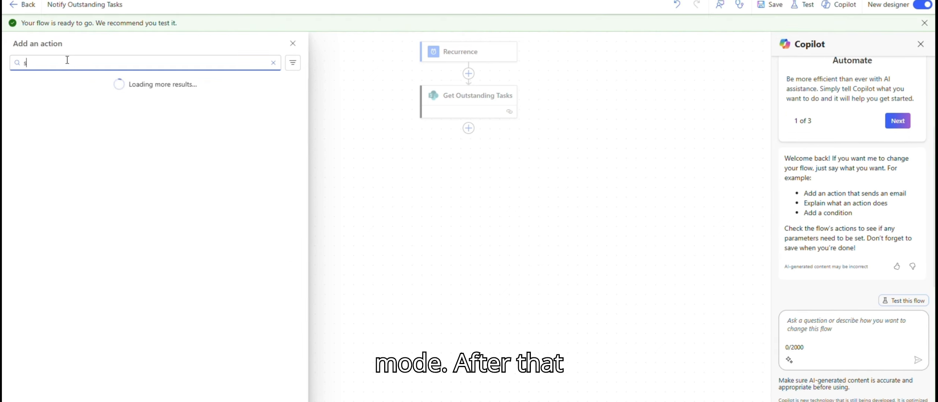
type("t ")
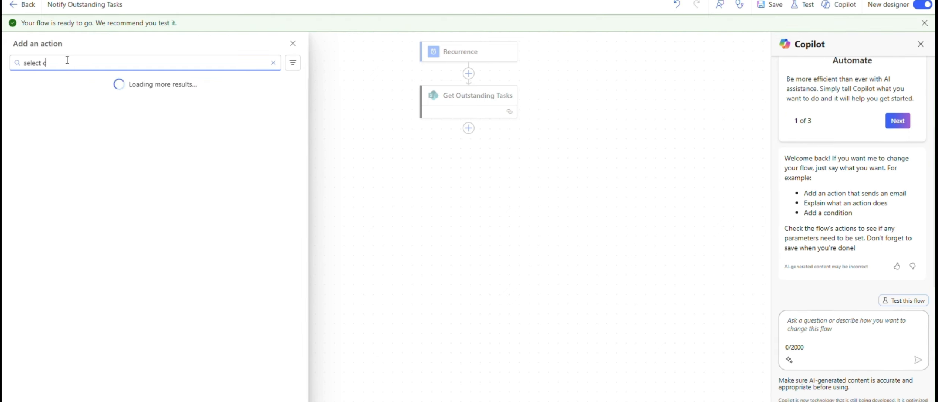
type("c")
left_click(44, 249)
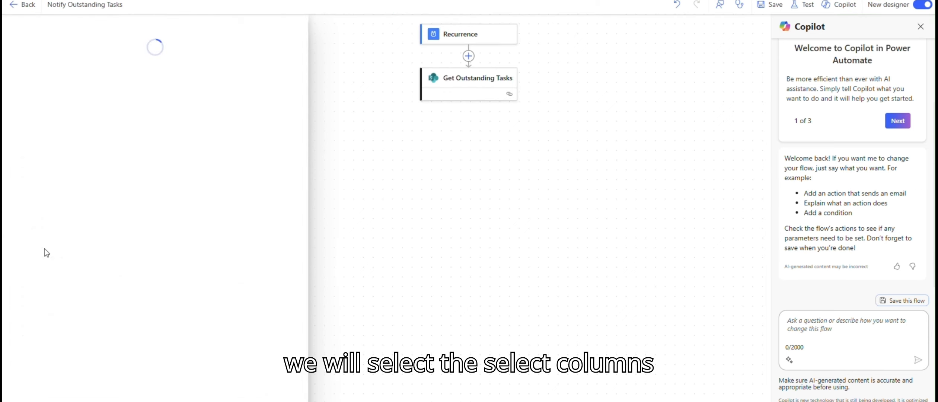
Set the Select action's From field to the body/value dynamic content of Get Outstanding Tasks.
left_click(134, 108)
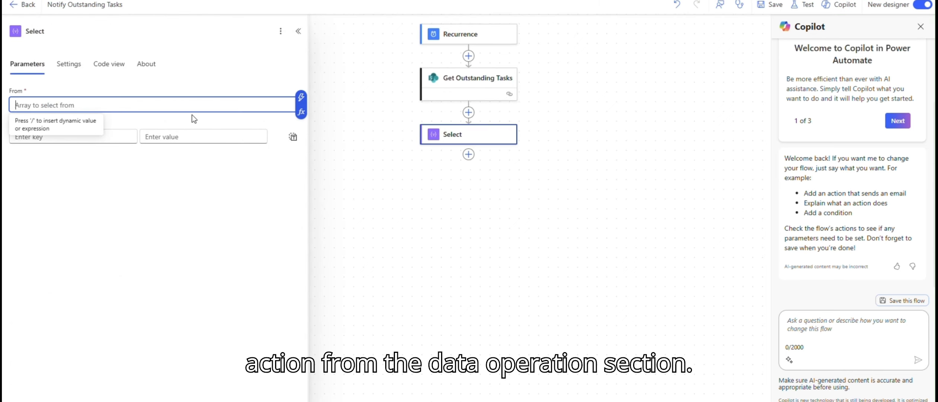
type("/")
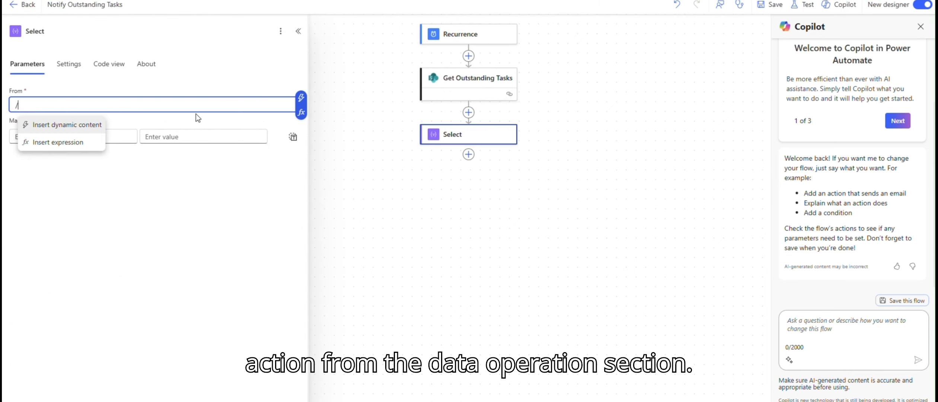
left_click(82, 126)
left_click(333, 151)
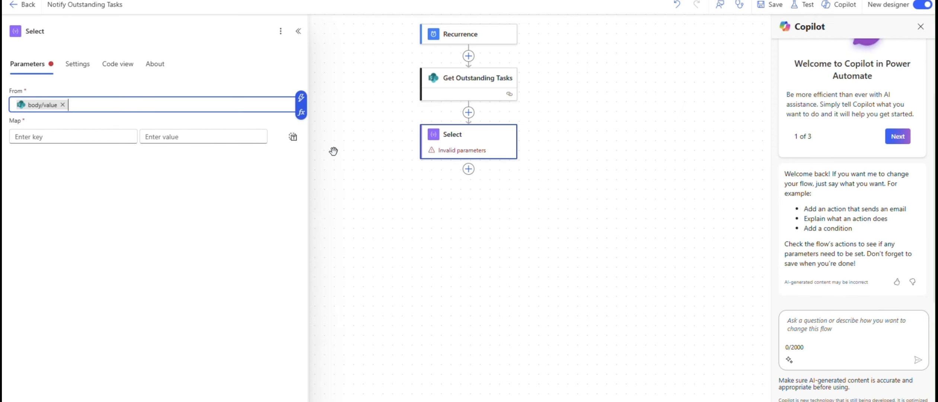
Add map keys Title, Task Status and Requestor Name to the Select action.
left_click(64, 138)
type("Title")
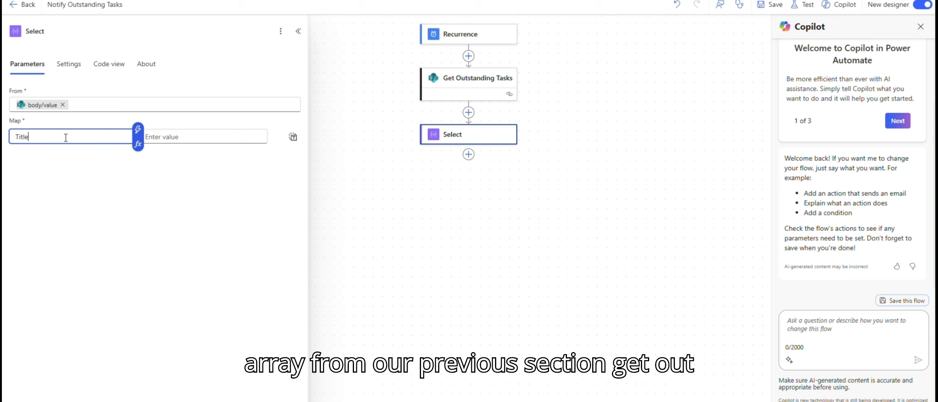
key("Tab")
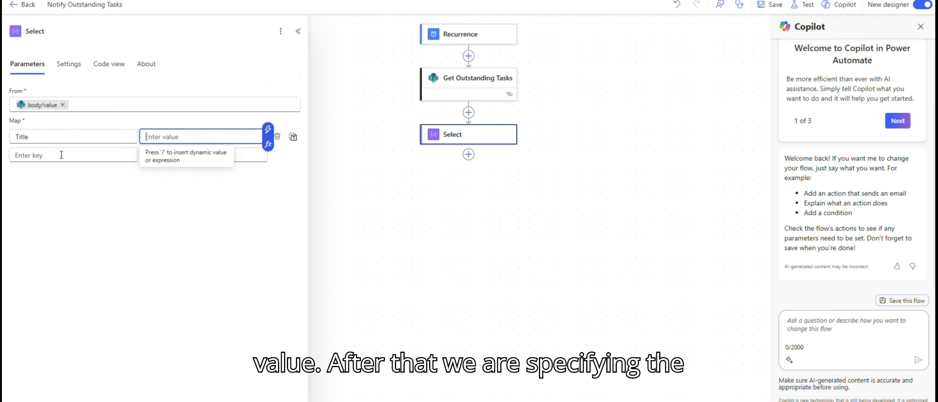
left_click(61, 155)
type("Tas")
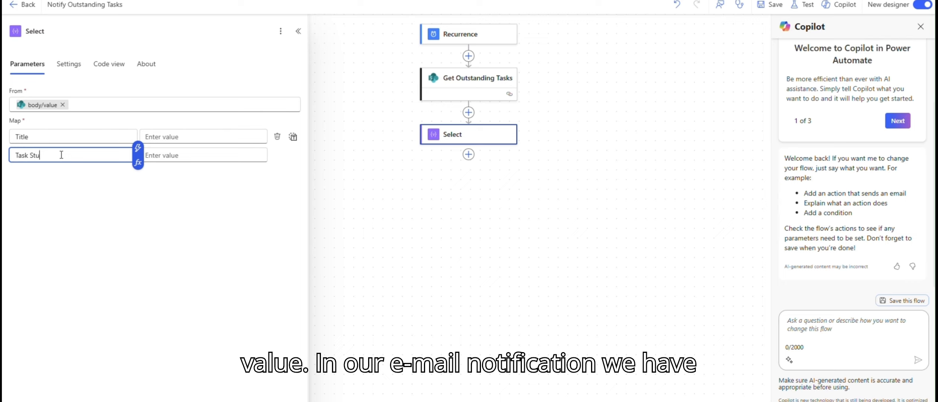
type("k Status")
key("Tab")
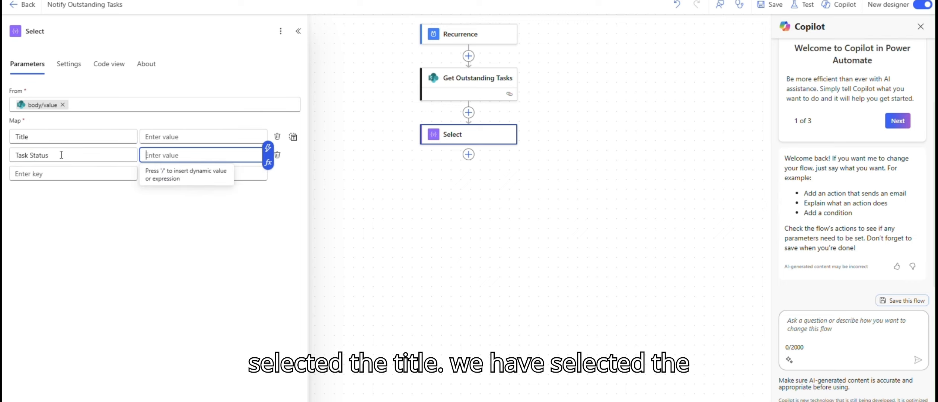
key("Tab")
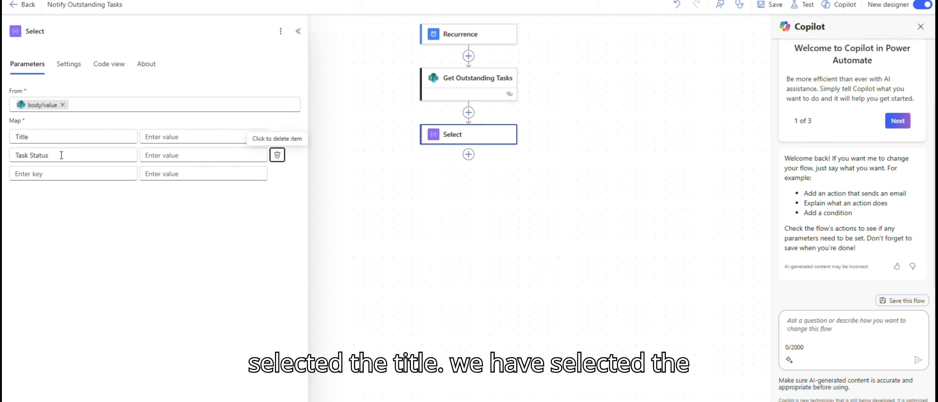
left_click(43, 174)
type("Requ")
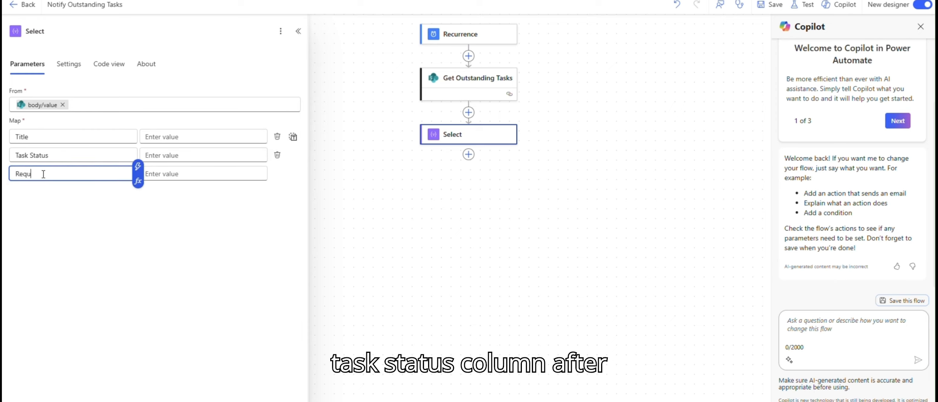
type("estor Name")
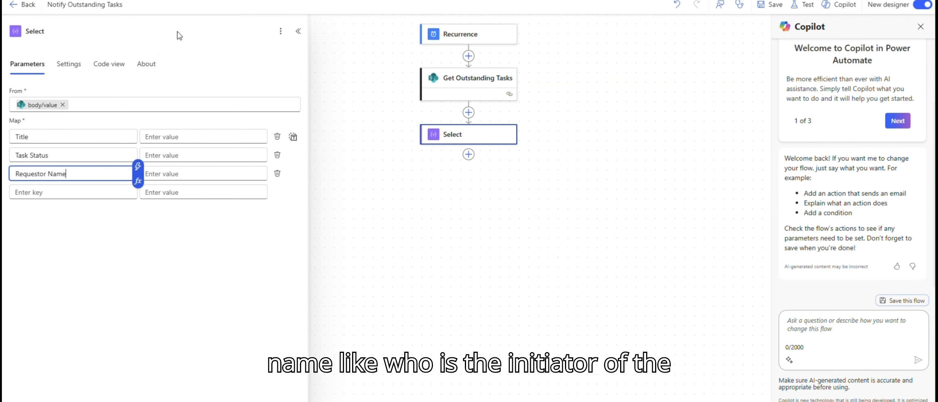
Rename the Task Status map key to Priority in the Select action.
left_click(32, 154)
triple_click(32, 154)
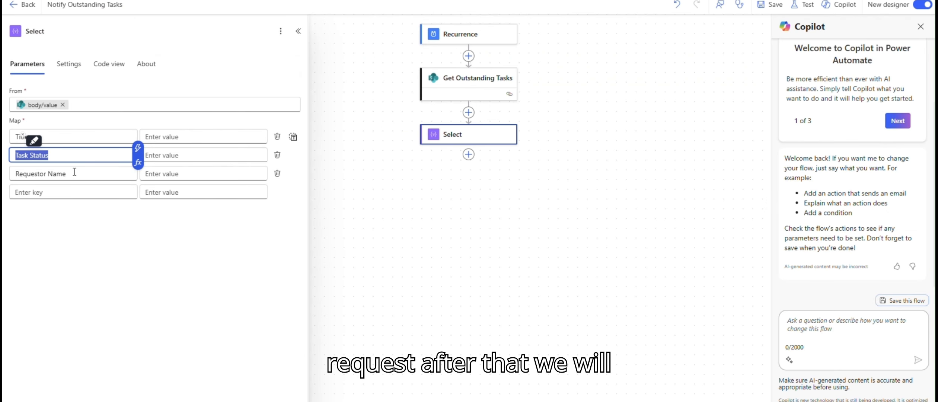
type("Pri")
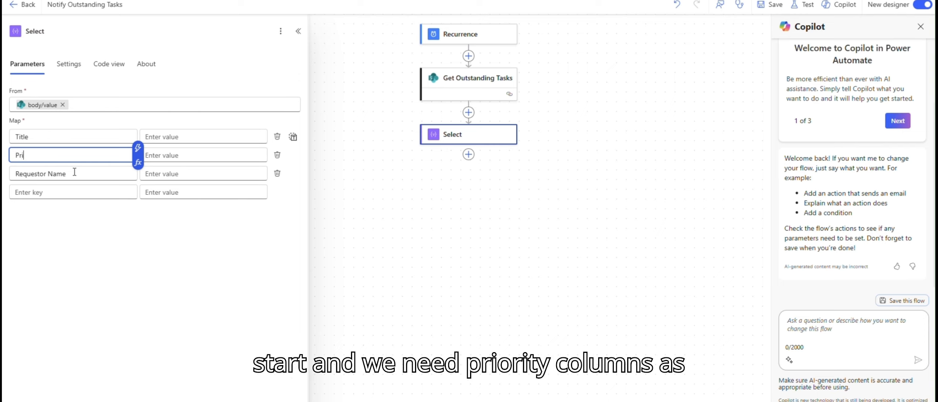
type("ori")
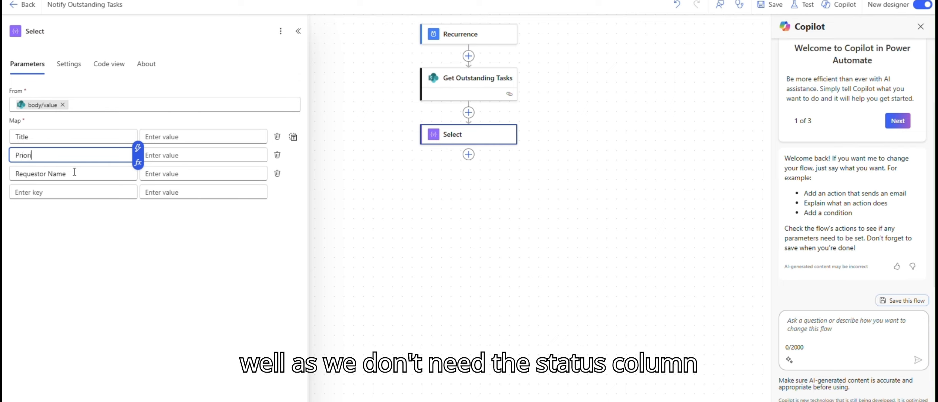
type("ty")
Set the Title key's value to the Title dynamic content from Get Outstanding Tasks.
left_click(187, 138)
type("/")
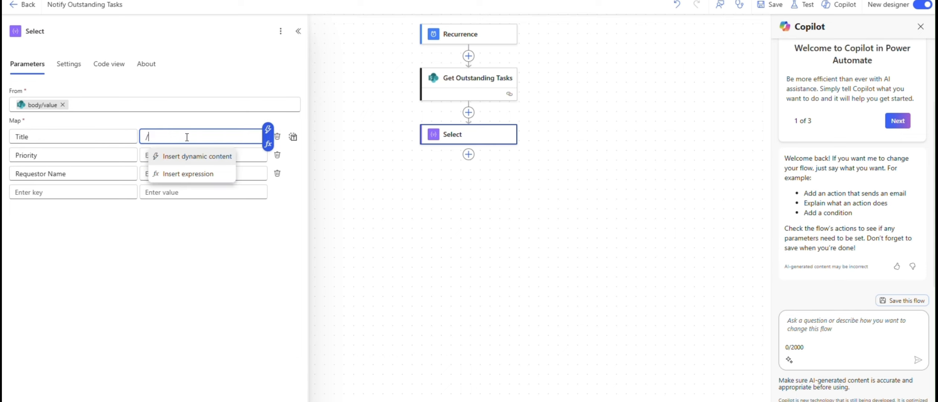
left_click(177, 163)
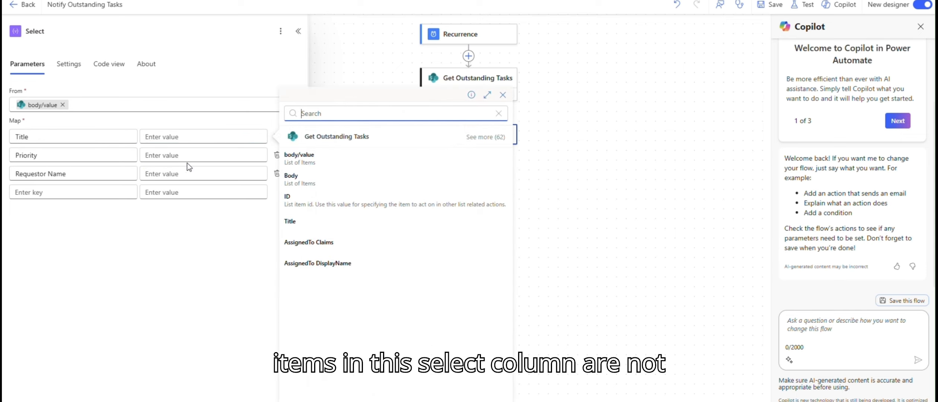
left_click(321, 222)
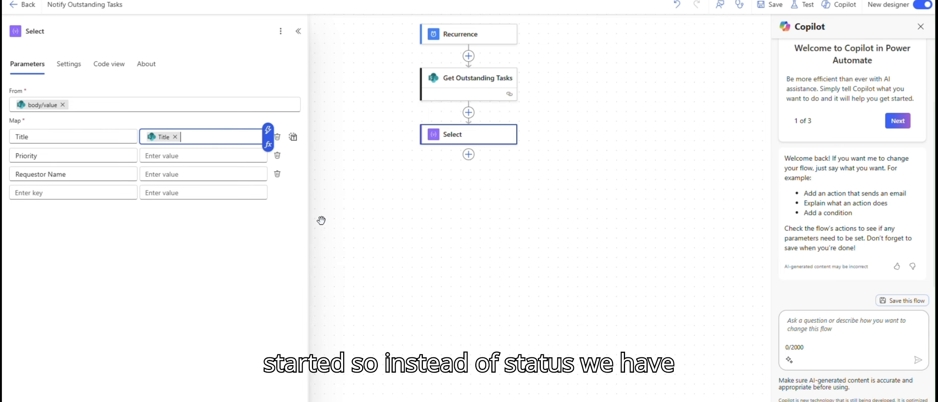
Set the Priority key's value to the Priority Value dynamic content.
left_click(184, 158)
type("/")
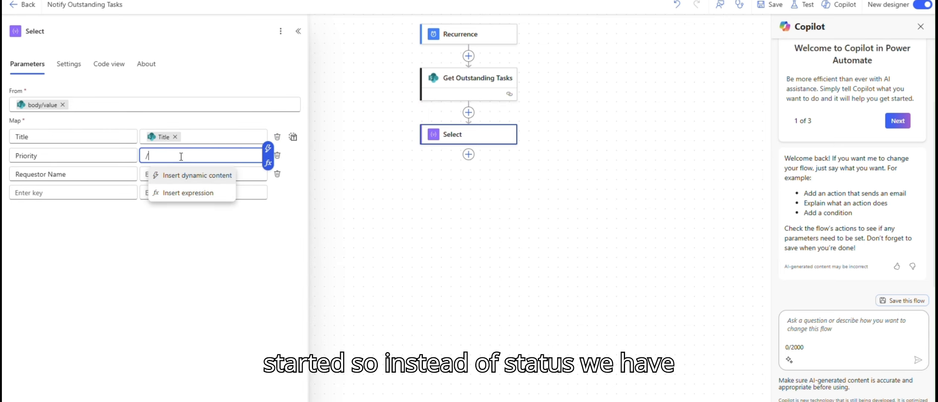
left_click(194, 178)
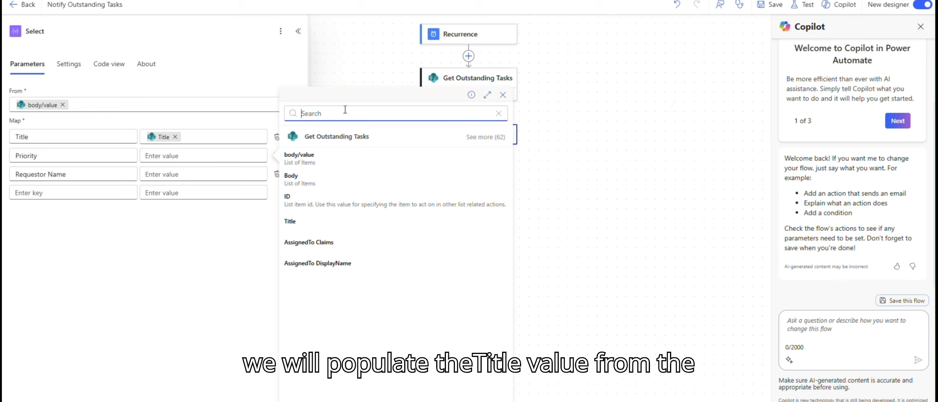
type("prio")
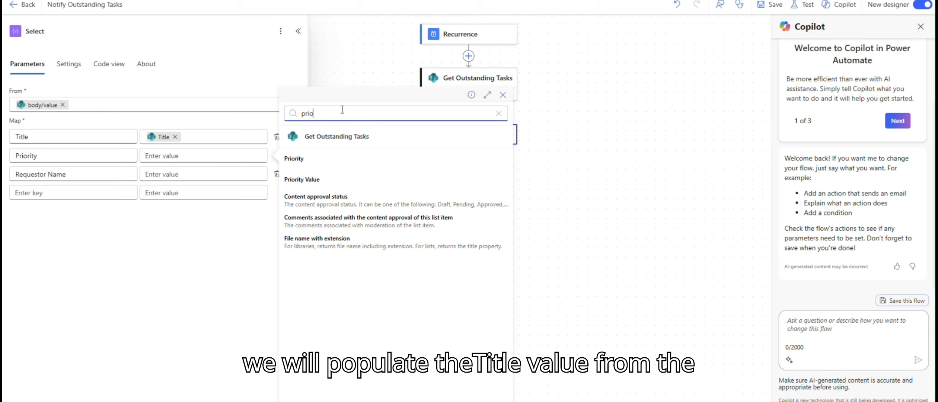
left_click(302, 187)
Set the Requestor Name key's value to Requestor Name DisplayName dynamic content and save the flow.
left_click(172, 176)
type("/")
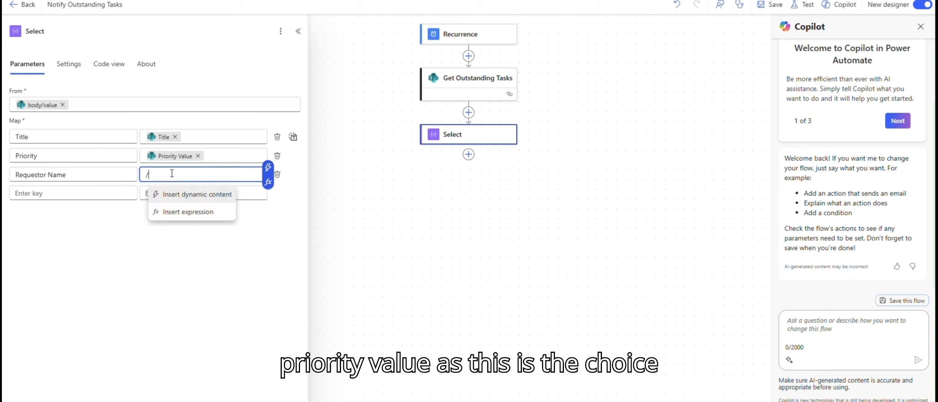
left_click(194, 194)
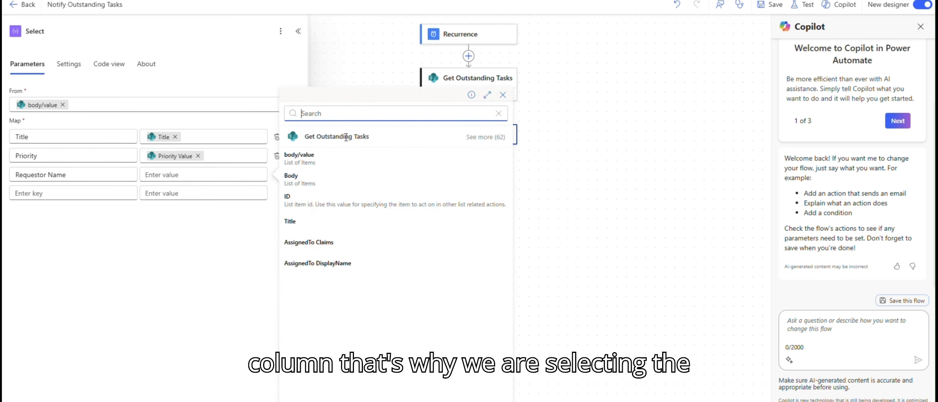
type("req")
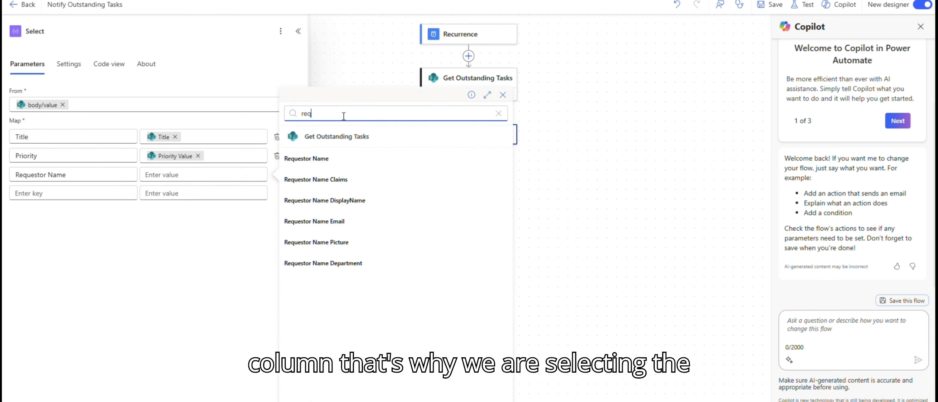
left_click(343, 201)
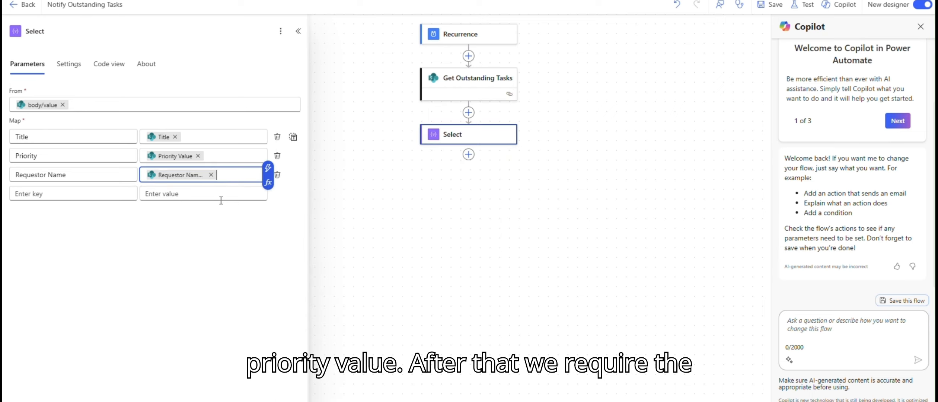
left_click(768, 9)
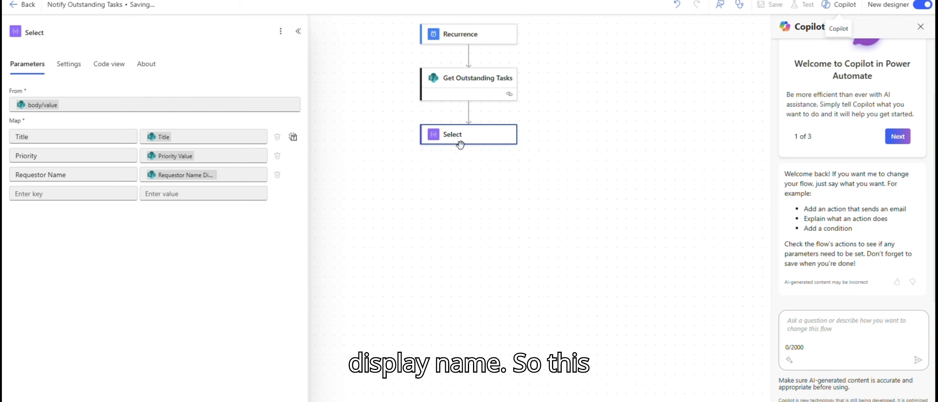
Rename the Select action to Select Columns.
left_click(53, 49)
type("C")
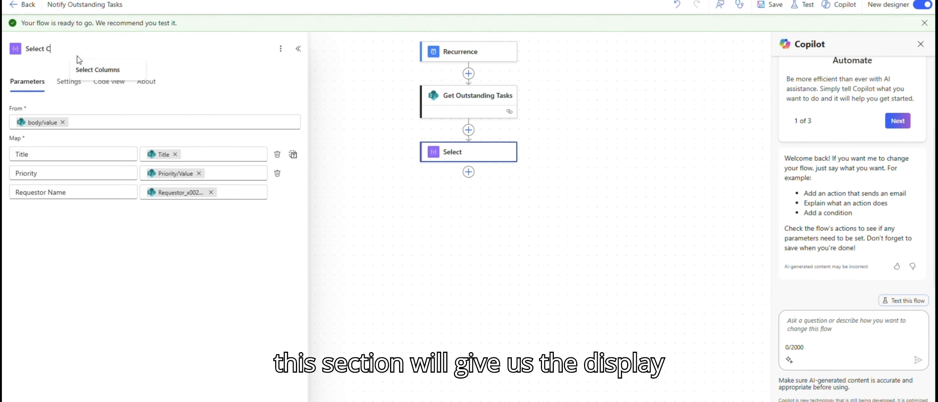
type("ol")
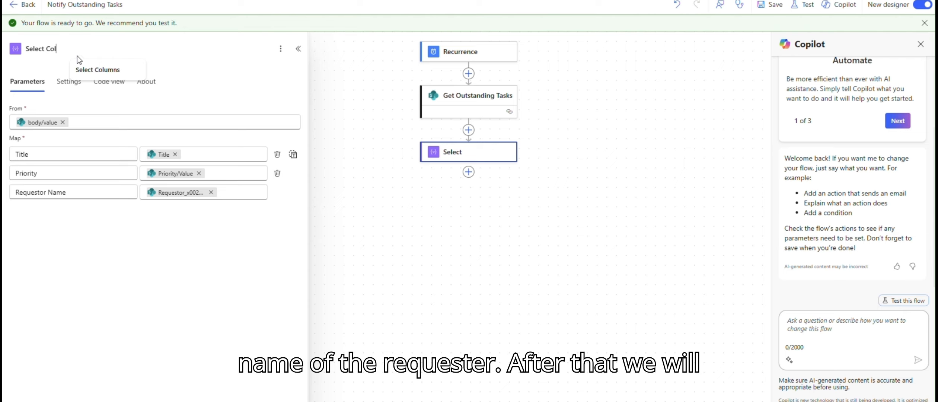
type("umns")
key("Tab")
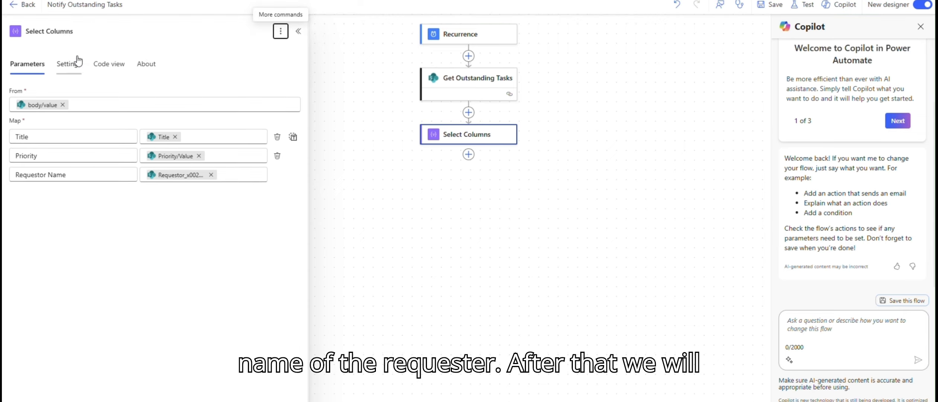
Add a Create HTML table data operation action after Select Columns.
left_click(470, 160)
type("compose")
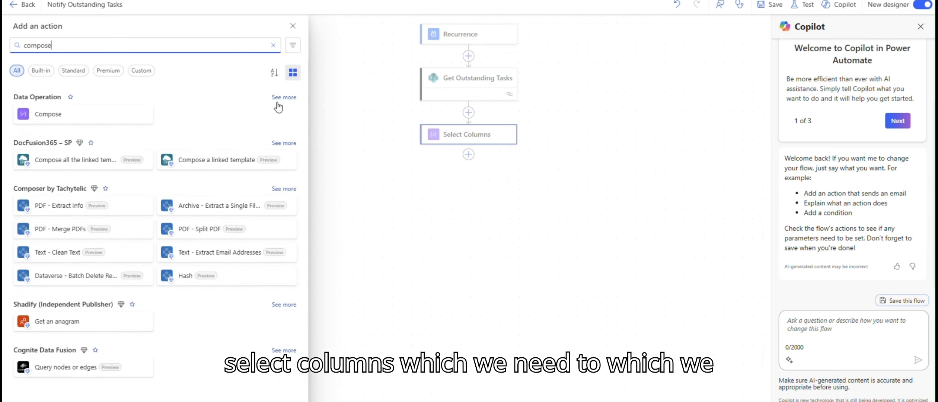
left_click(280, 99)
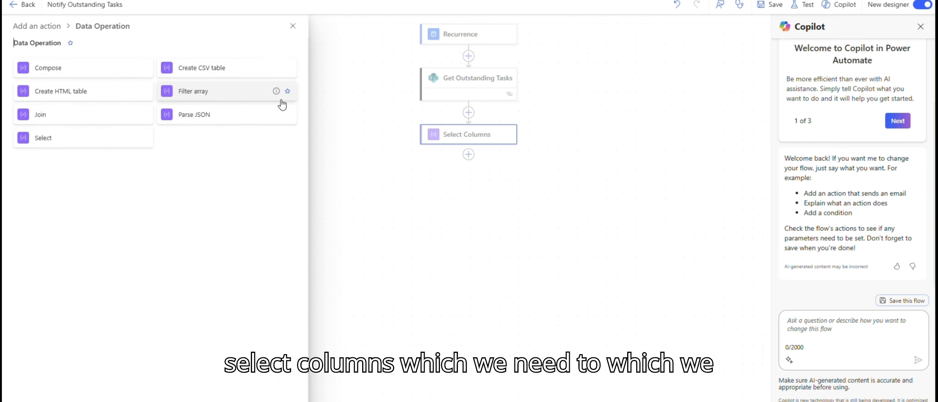
left_click(63, 94)
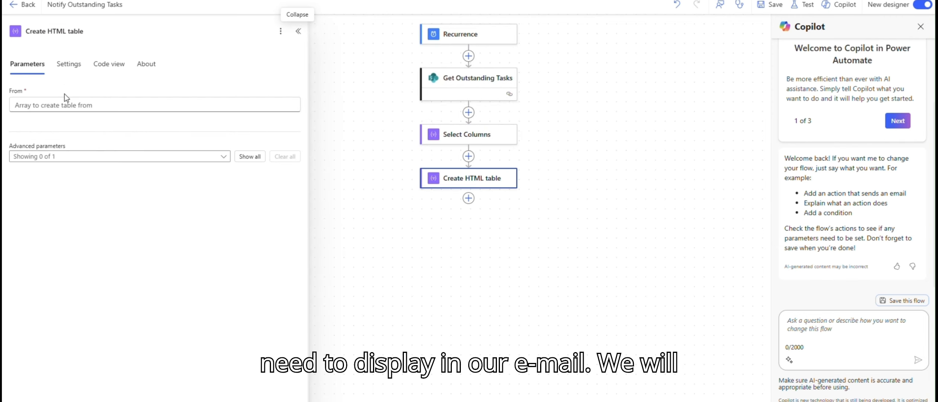
Set the Create HTML table's From field to the Select Columns Output dynamic content.
left_click(68, 106)
left_click(302, 114)
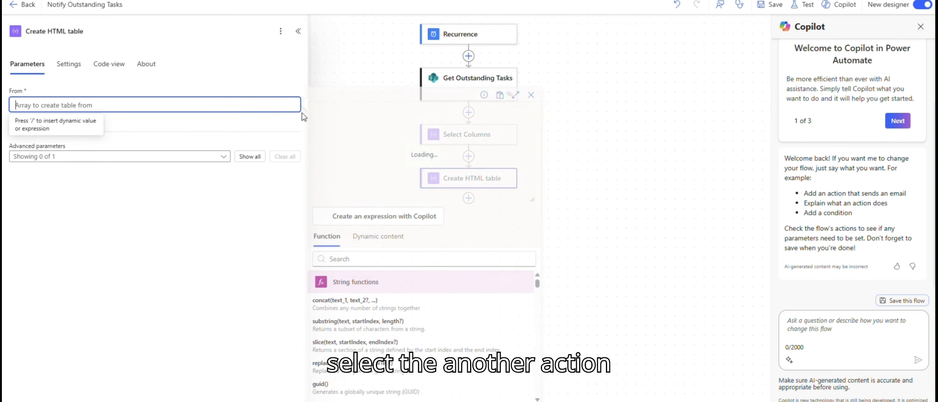
left_click(393, 239)
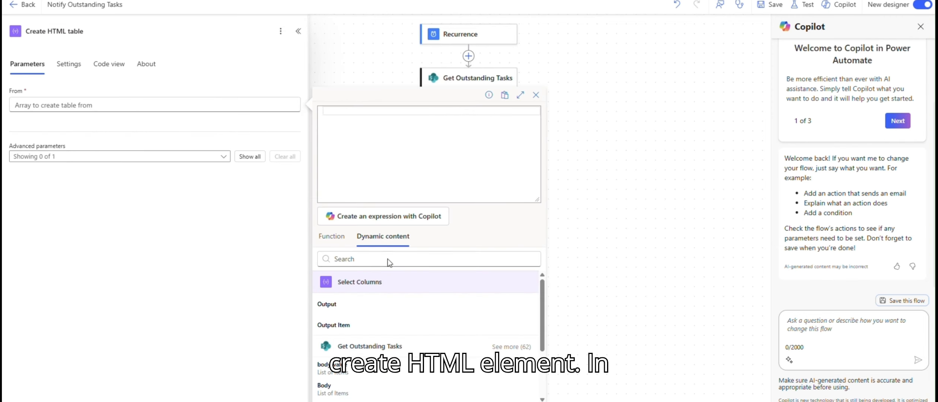
scroll(600, 119, "down", 2)
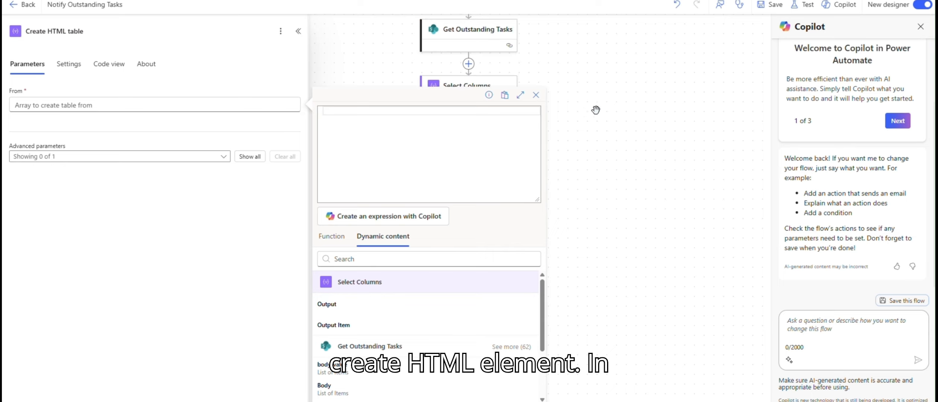
left_click(343, 308)
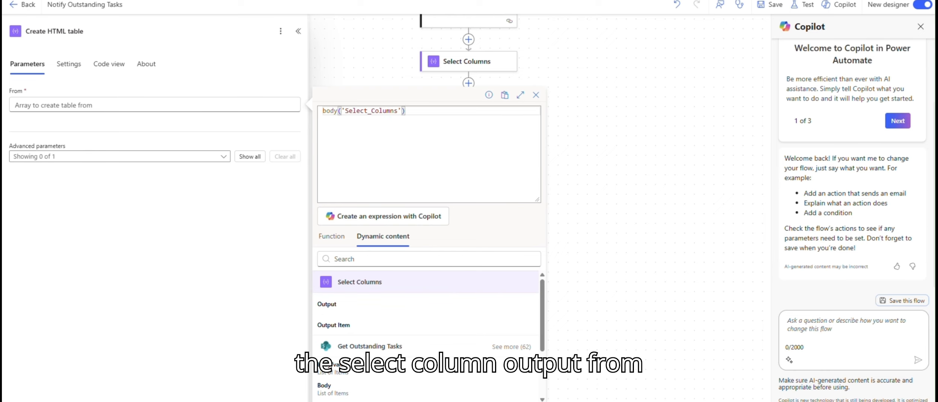
Add an Office 365 Outlook Send an email (V2) action after Create HTML table.
left_click(470, 126)
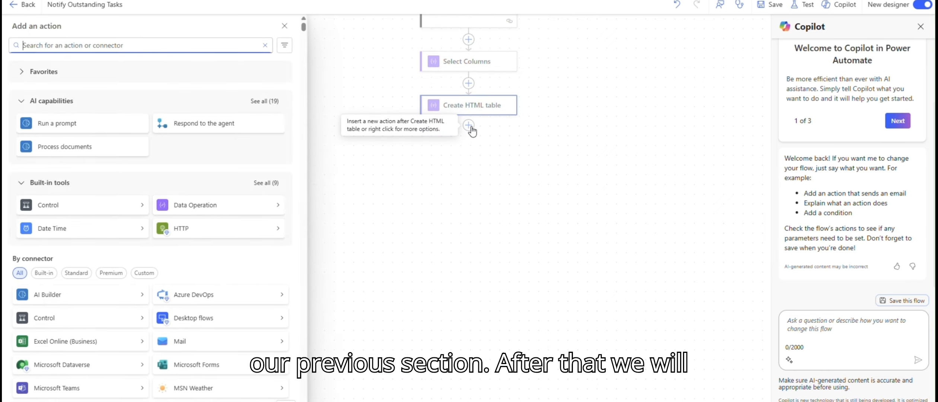
type("send ")
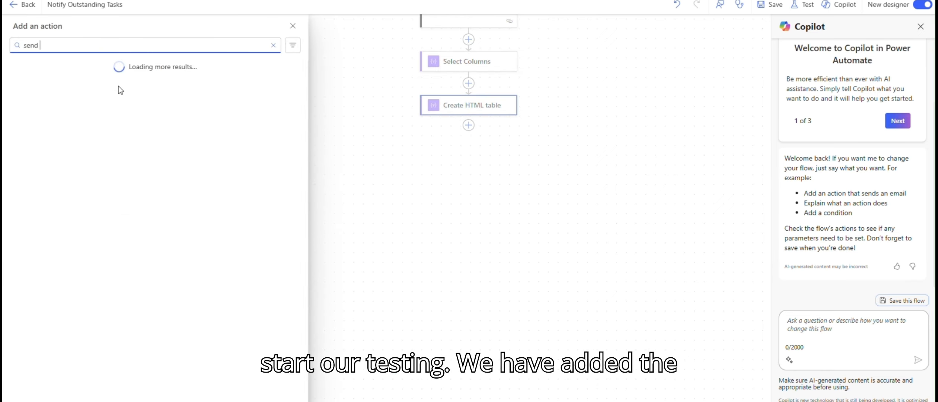
type("email")
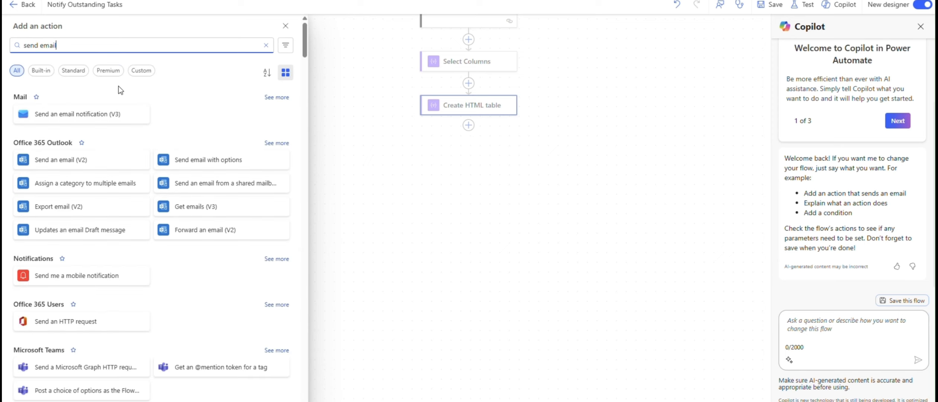
left_click(76, 168)
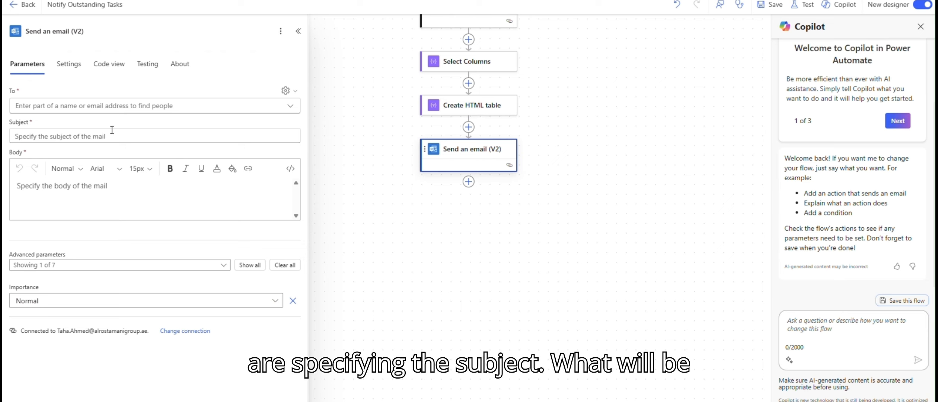
Set the email subject to Reminder - Outstanding Tasks.
left_click(112, 136)
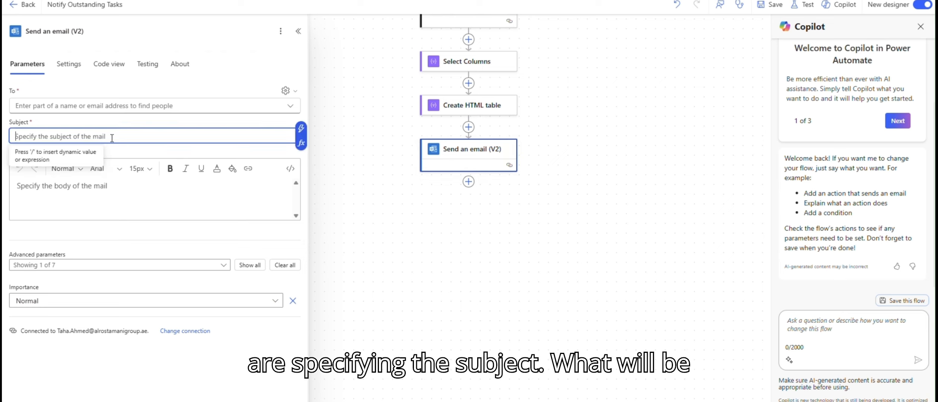
type("Reminder -")
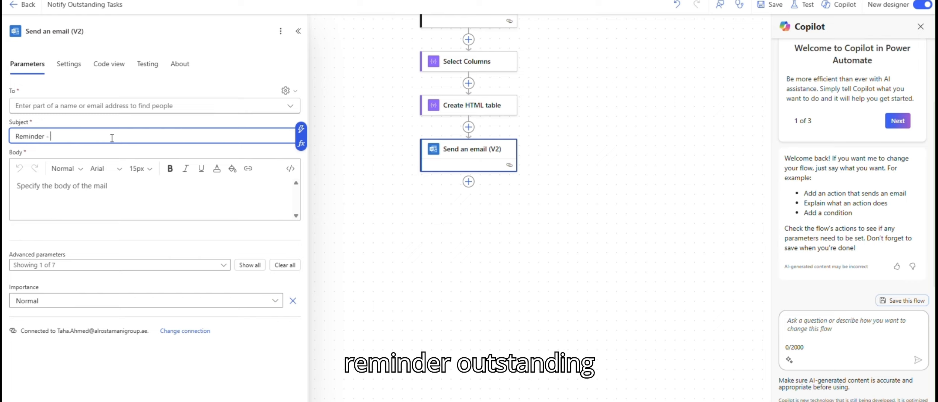
type(" Outs")
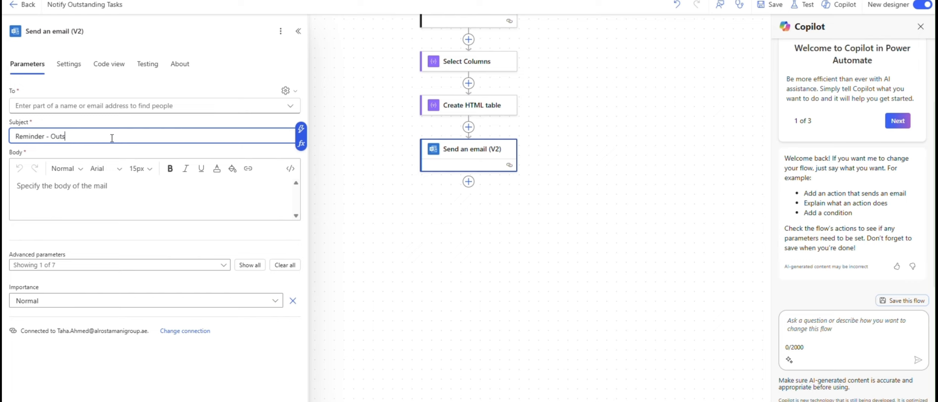
type("tanding Tasks")
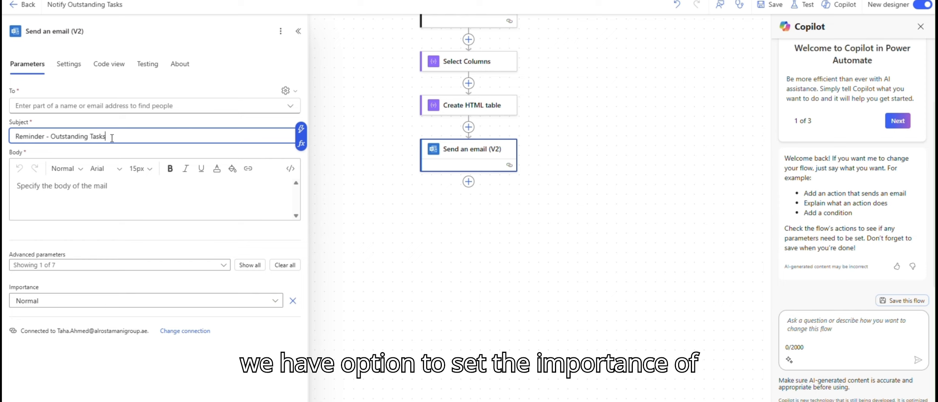
Review the email's Importance options, keeping Normal.
left_click(32, 303)
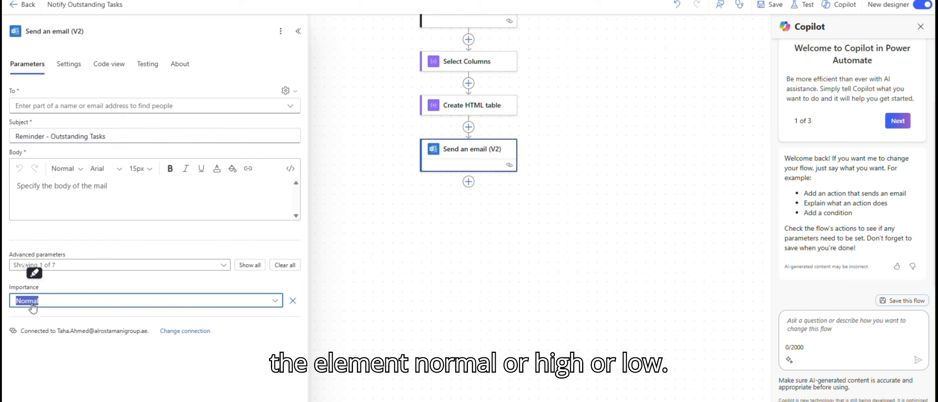
left_click(33, 302)
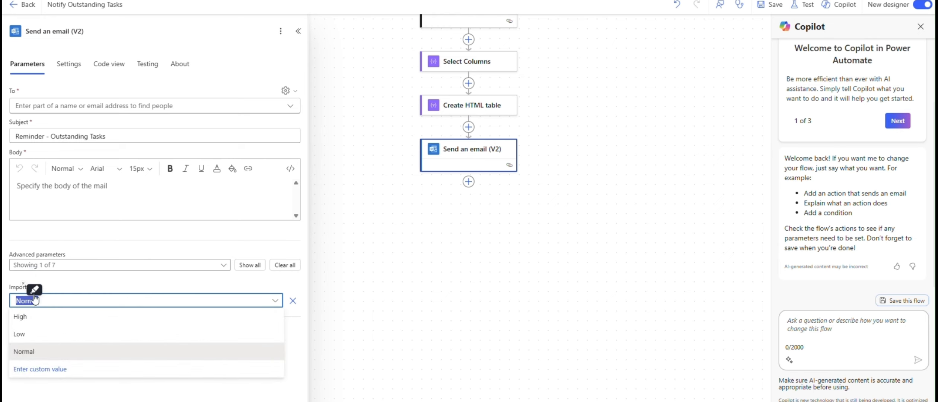
left_click(169, 190)
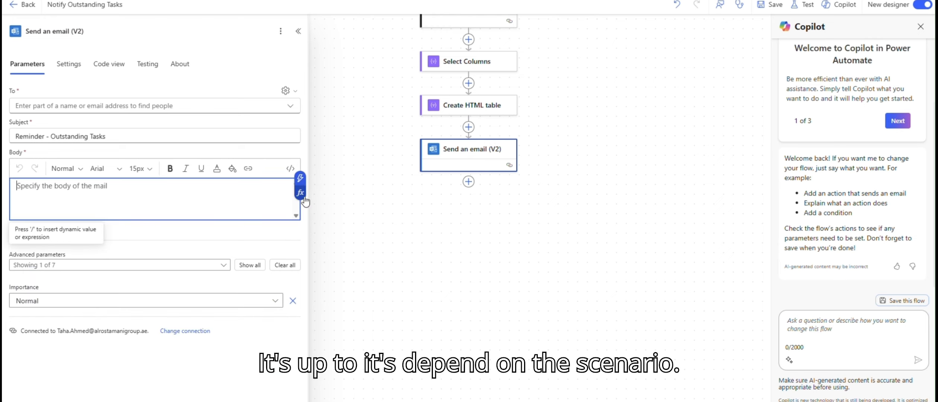
Set the email body to the Output of the Create HTML table action.
left_click(275, 302)
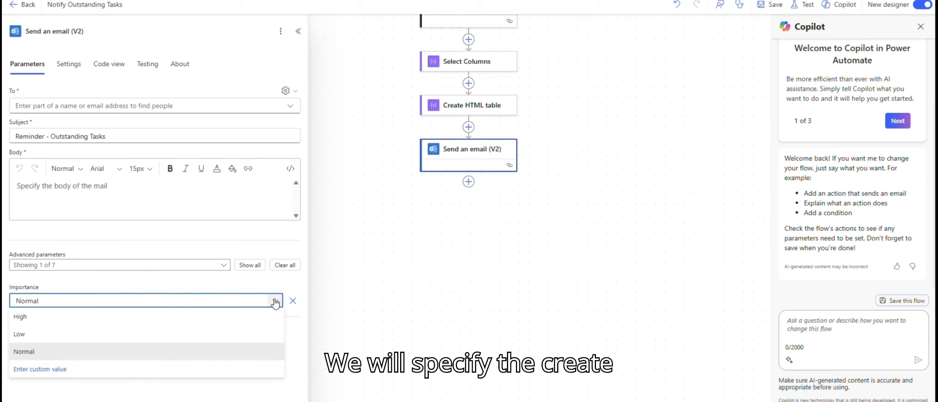
left_click(276, 302)
left_click(286, 198)
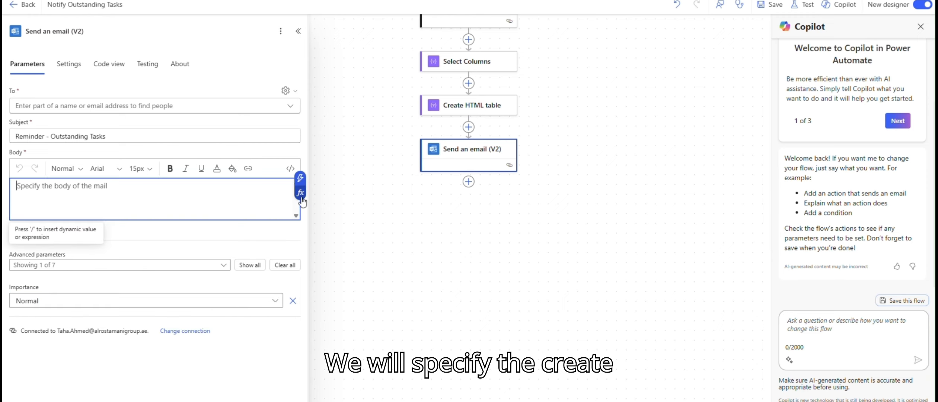
left_click(300, 193)
left_click(373, 237)
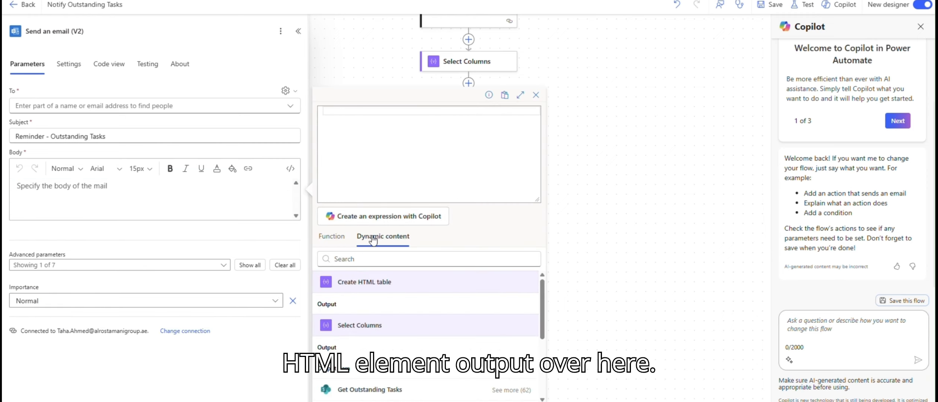
left_click(349, 299)
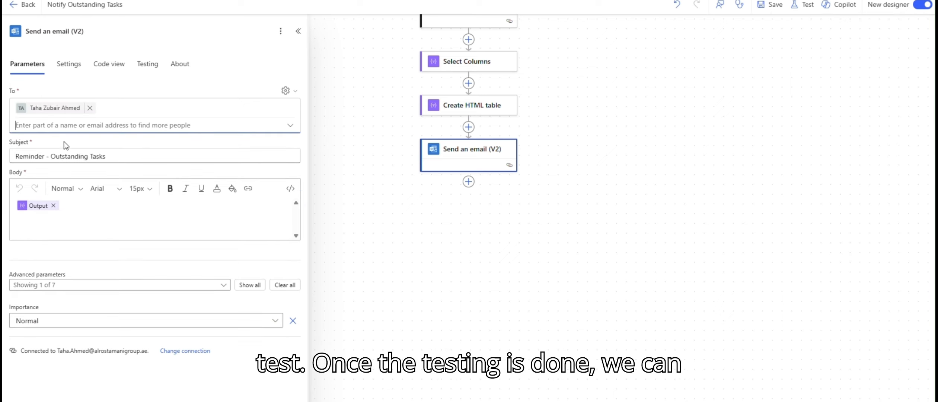
Close the action settings and save the flow.
left_click(569, 198)
scroll(755, 74, "up", 1)
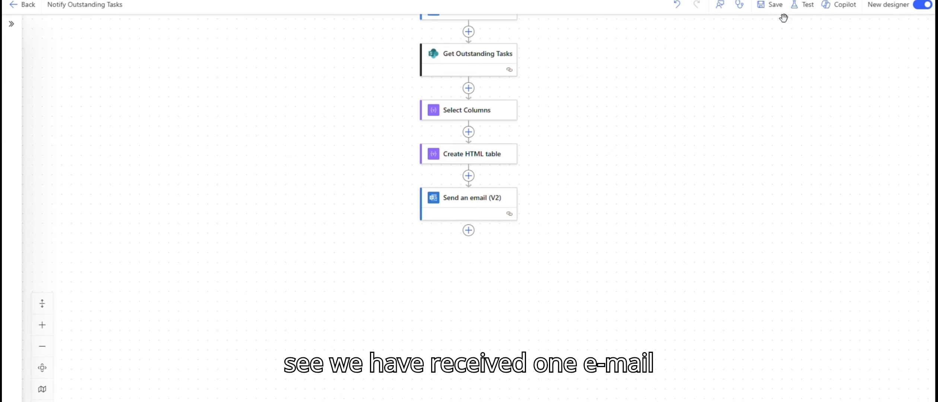
left_click(775, 11)
scroll(709, 129, "up", 2)
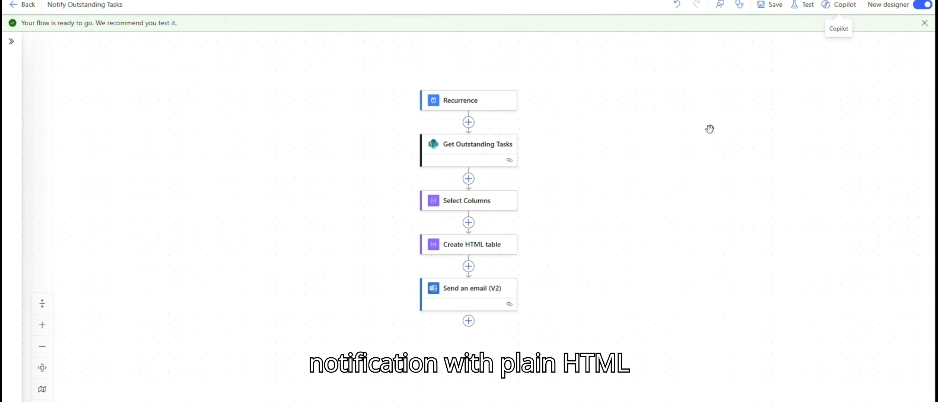
Test the flow manually and run it.
left_click(800, 7)
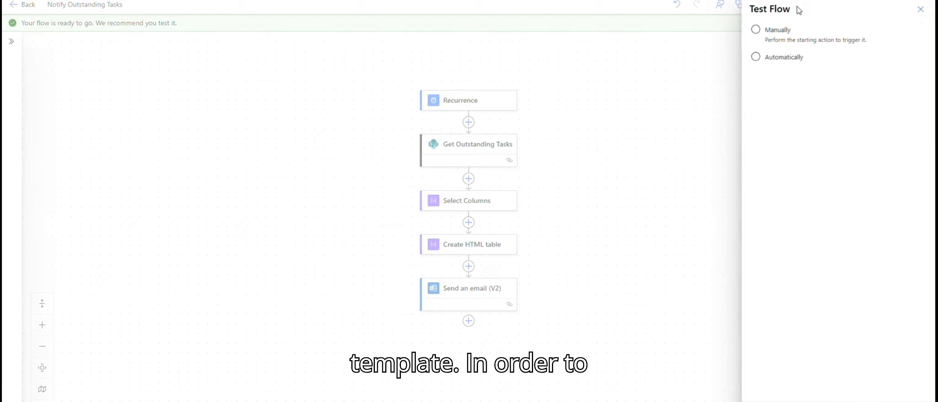
left_click(783, 33)
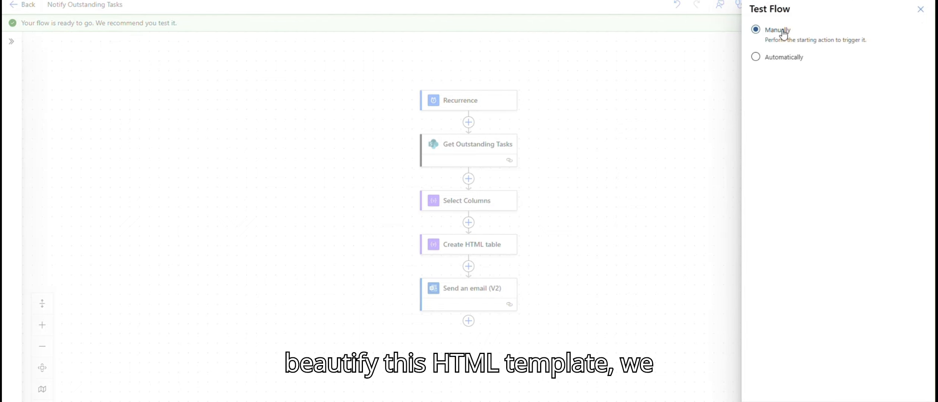
left_click(766, 401)
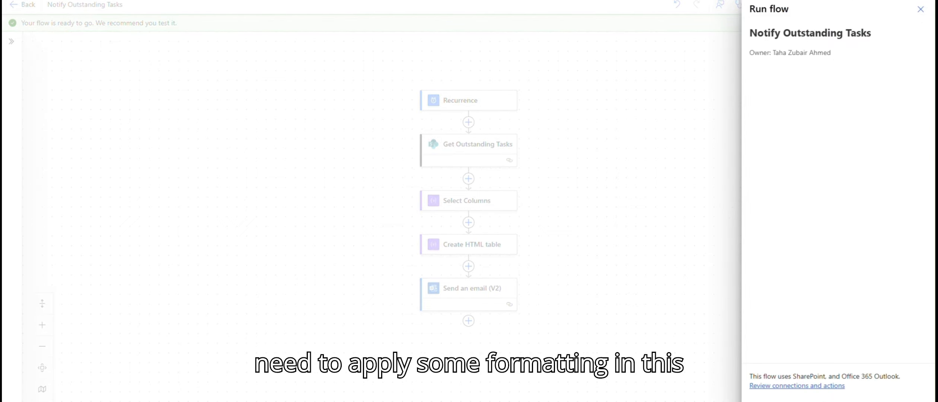
left_click(766, 401)
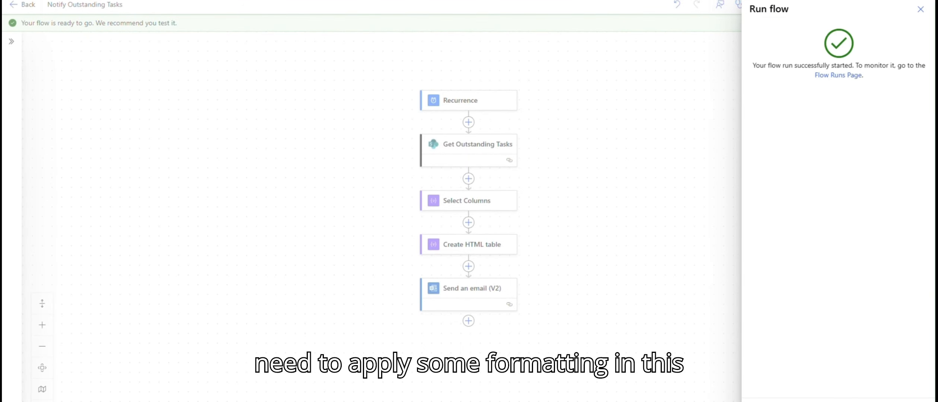
left_click(766, 401)
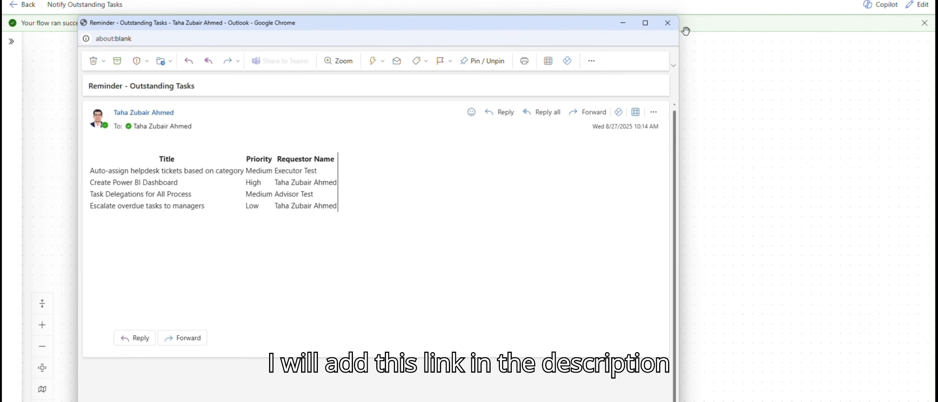
Close the received reminder email and open the divtable.com table styler site.
left_click(667, 23)
left_click(921, 10)
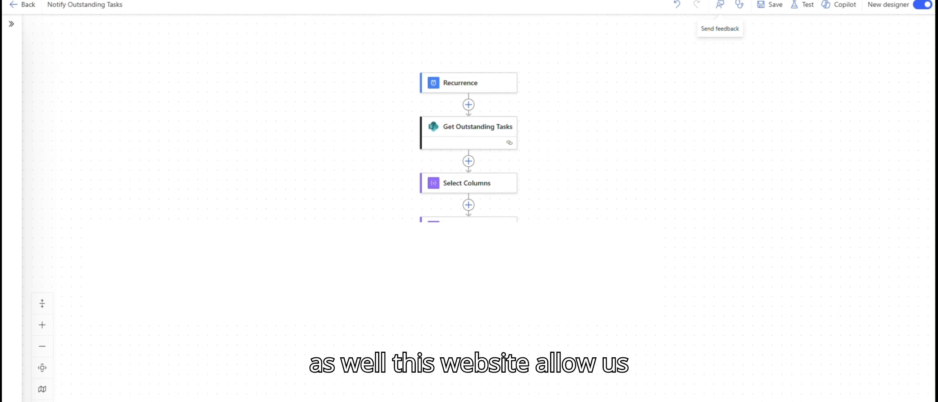
key("alt+Tab")
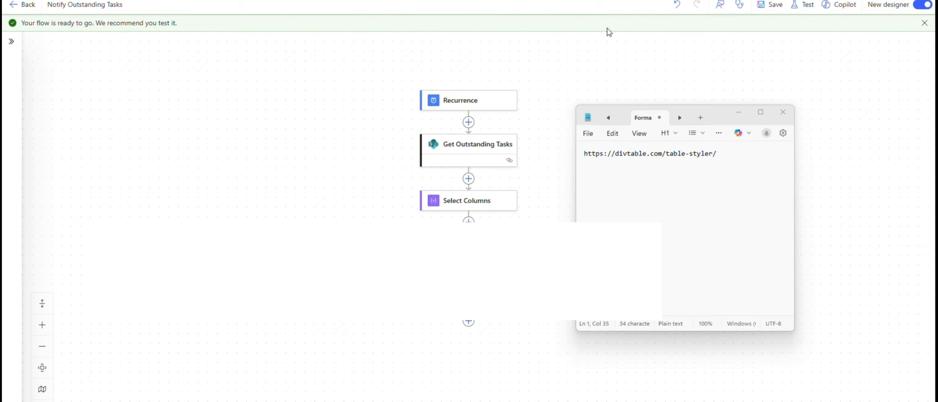
left_click(607, 79)
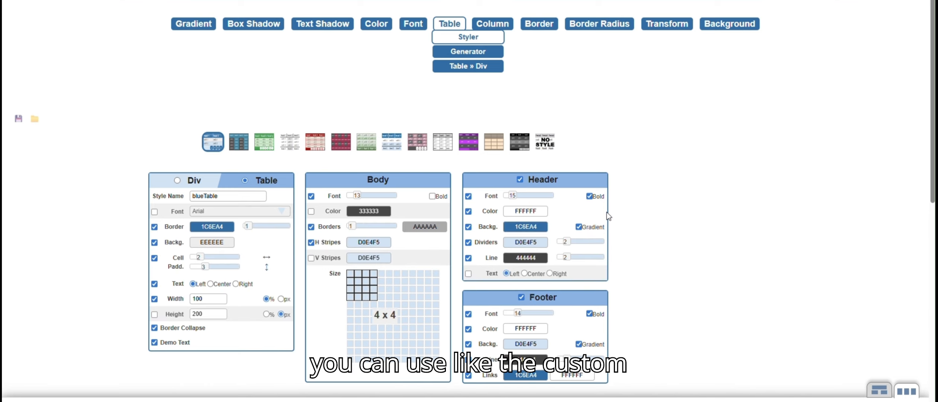
Browse the table styler's preset styles, border colour picker and generated HTML and CSS code.
scroll(607, 213, "down", 1)
scroll(606, 213, "down", 1)
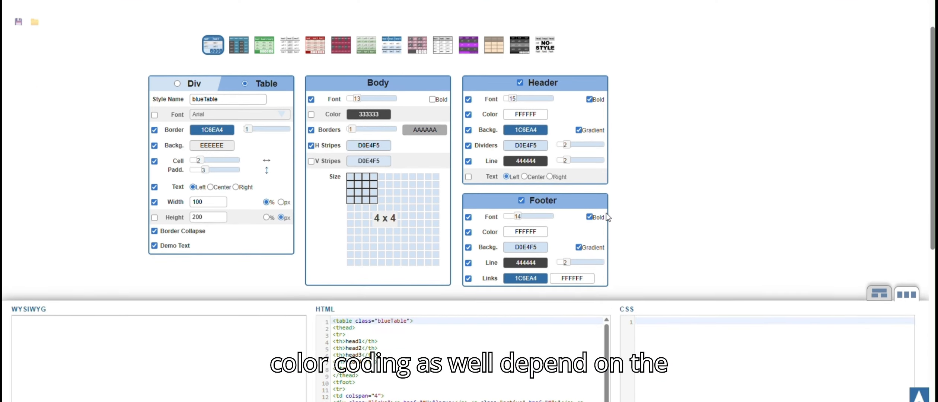
scroll(606, 214, "up", 1)
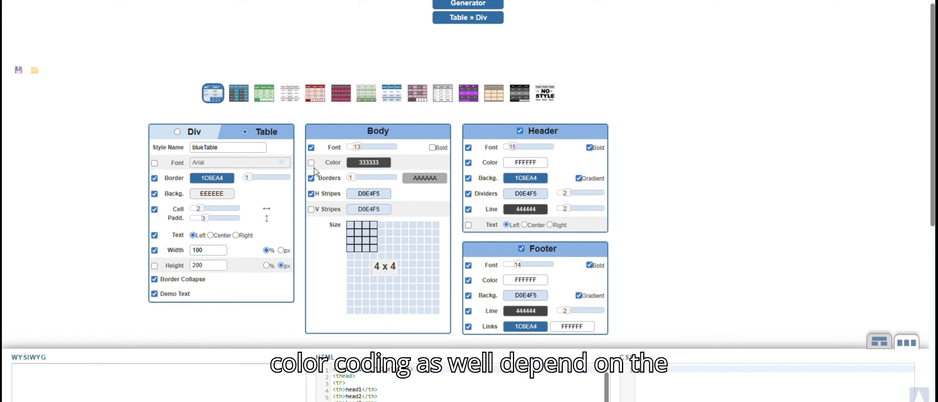
left_click(264, 93)
scroll(265, 95, "down", 2)
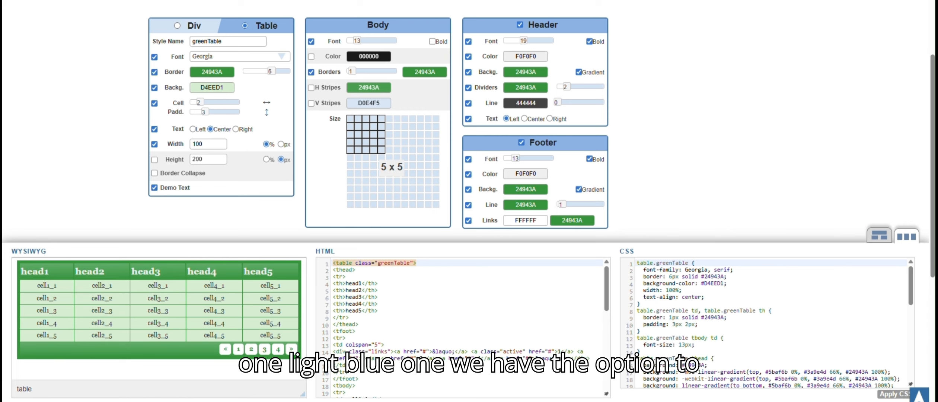
left_click(239, 2)
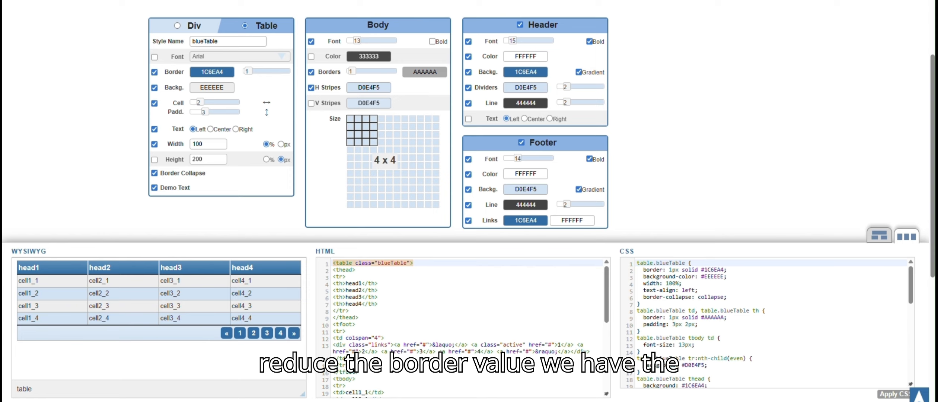
left_click(210, 71)
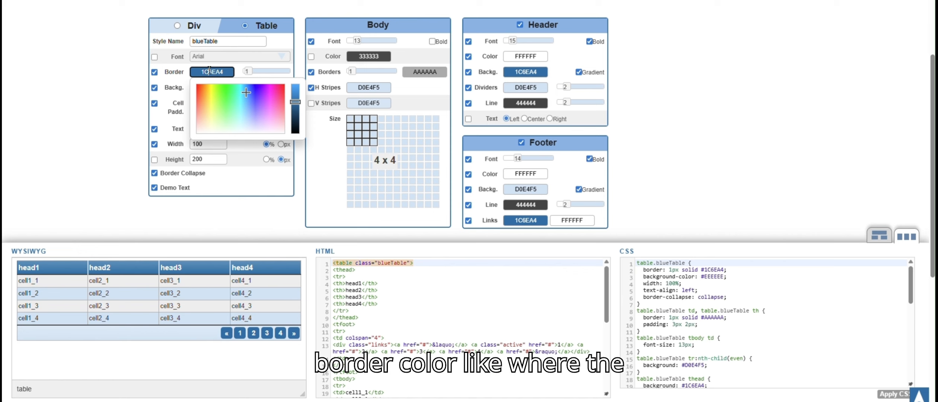
left_click(111, 73)
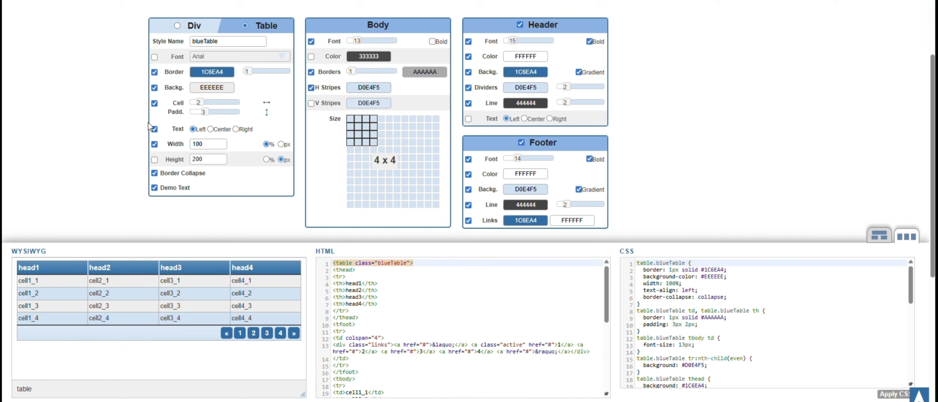
scroll(447, 267, "down", 5)
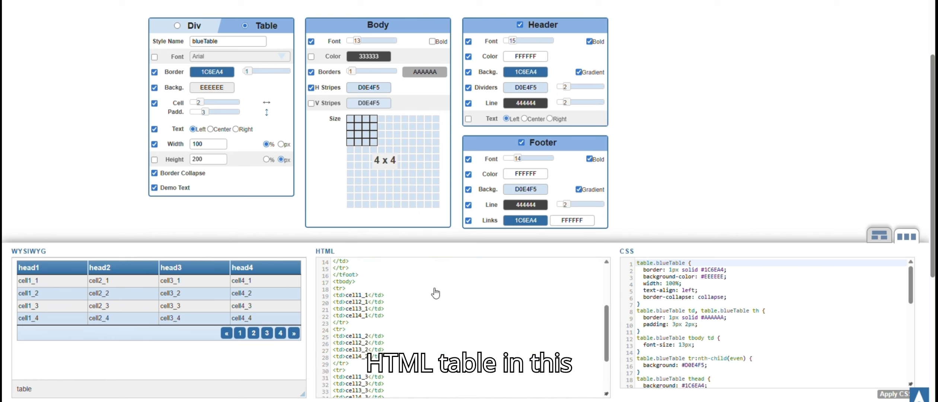
scroll(430, 299, "up", 5)
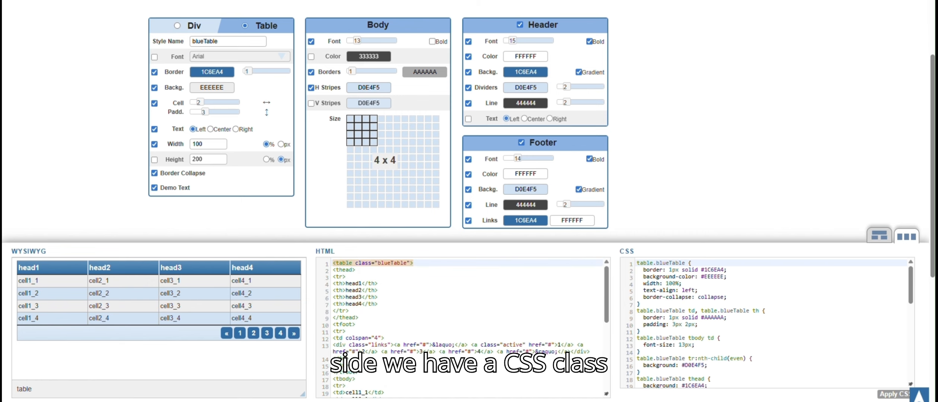
Pick the paleBlueRows table style and copy its generated CSS.
left_click(294, 0)
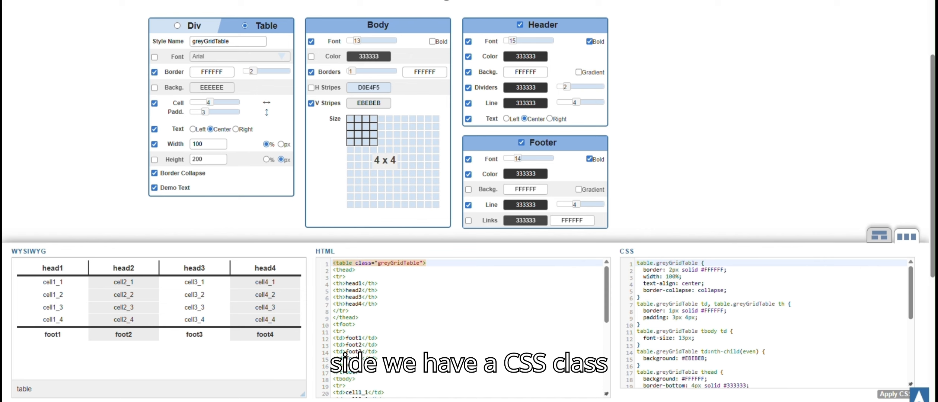
left_click(444, 0)
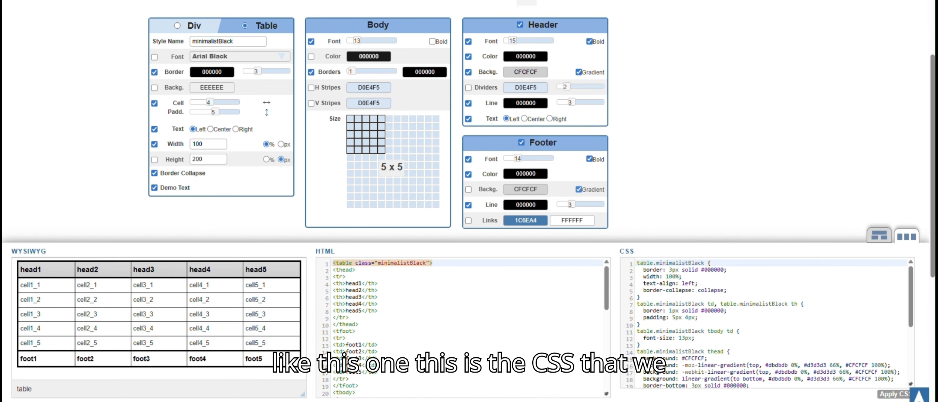
left_click(527, 1)
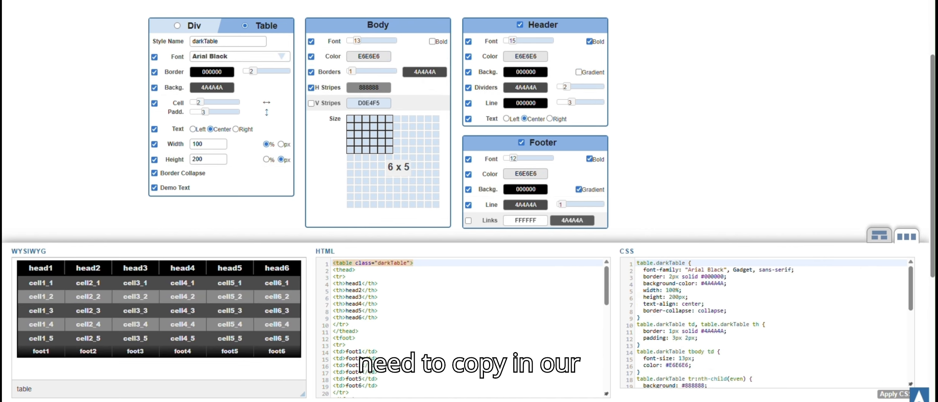
left_click(603, 0)
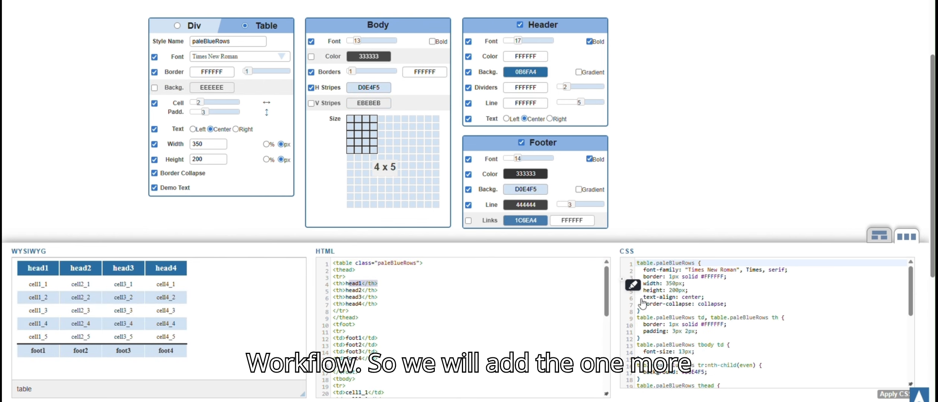
left_click(662, 302)
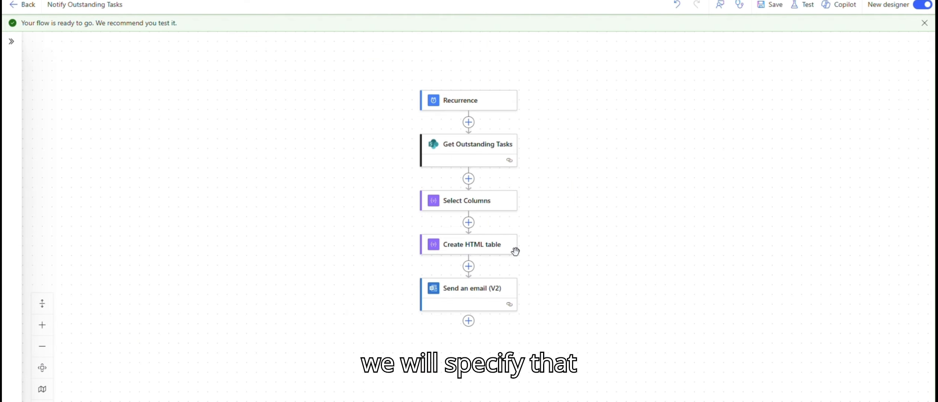
Insert a Compose action between Select Columns and Create HTML table.
left_click(469, 223)
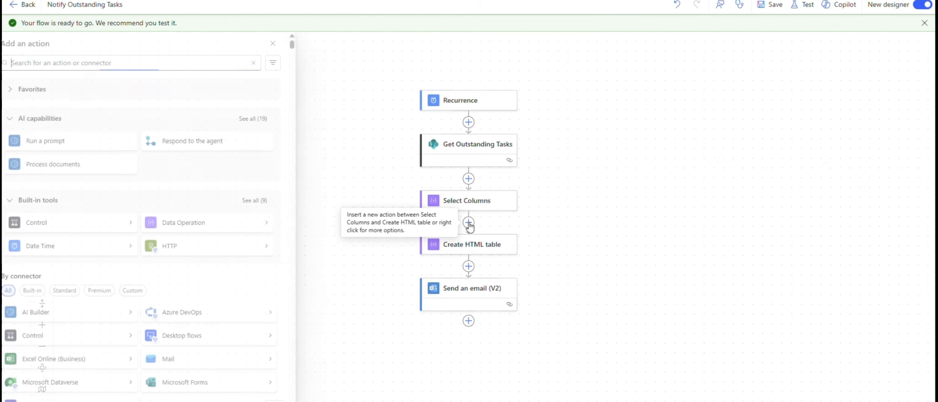
type("com")
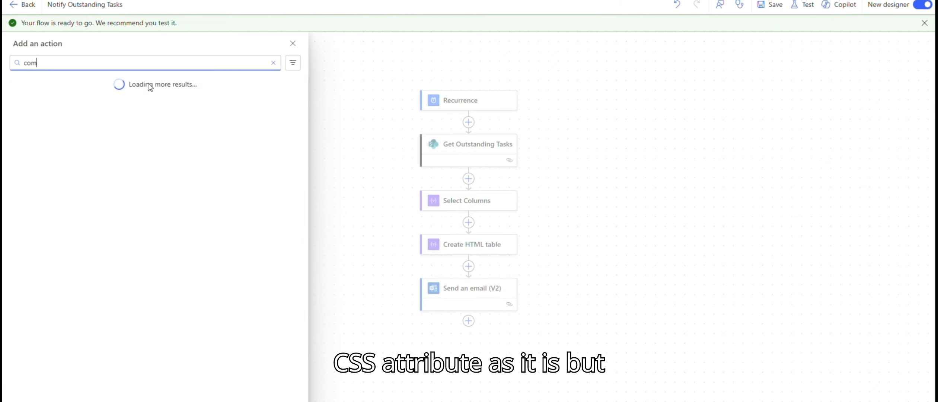
type("pose")
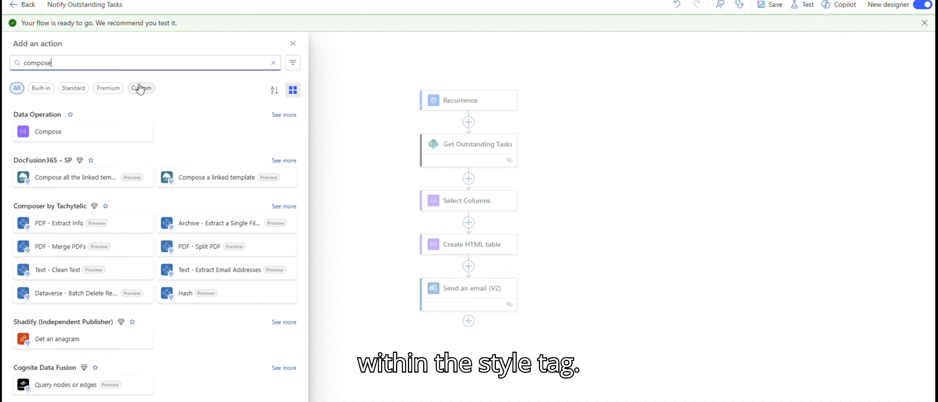
left_click(56, 137)
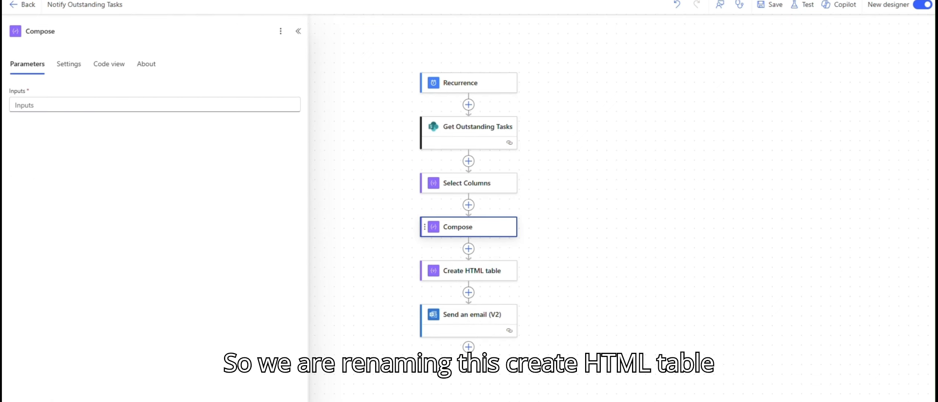
Rename the Compose action to HTML Table Style.
left_click(76, 29)
type("H")
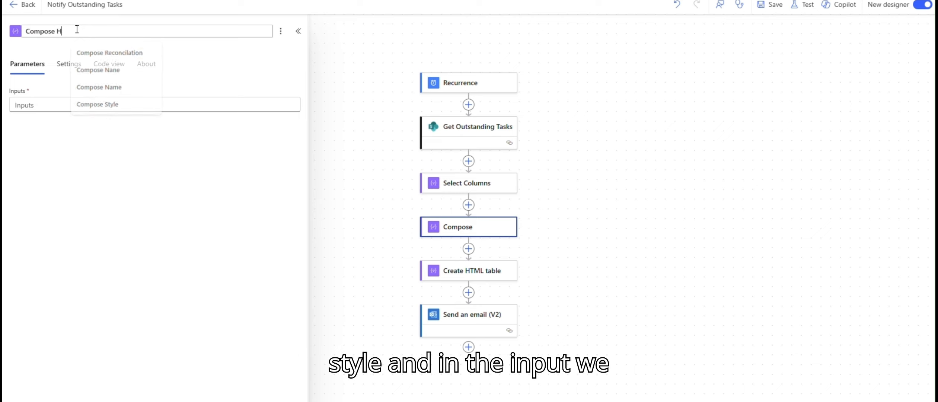
type("TML D")
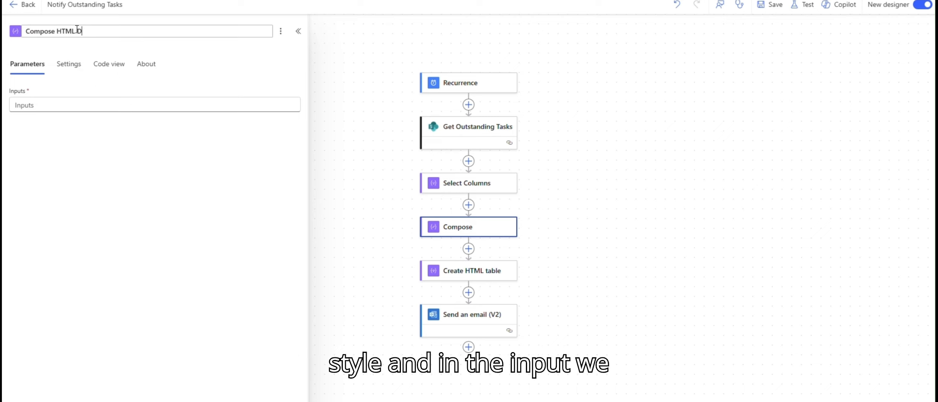
key("BackSpace")
type("Table Style")
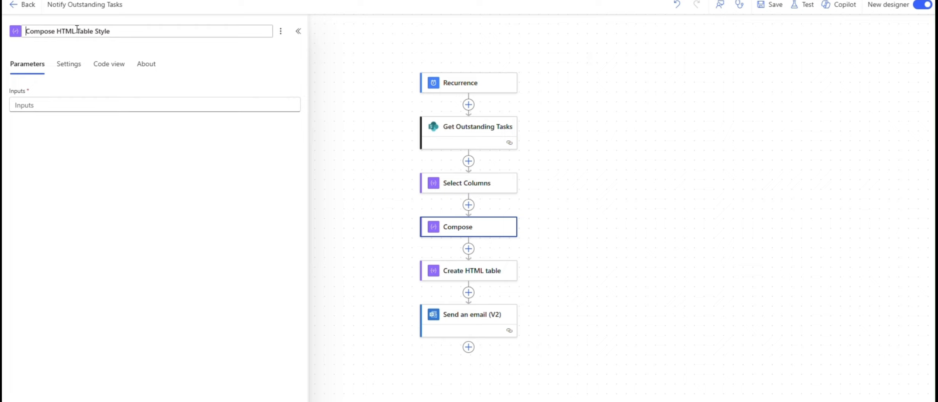
key("ctrl+shift+Right")
key("Delete")
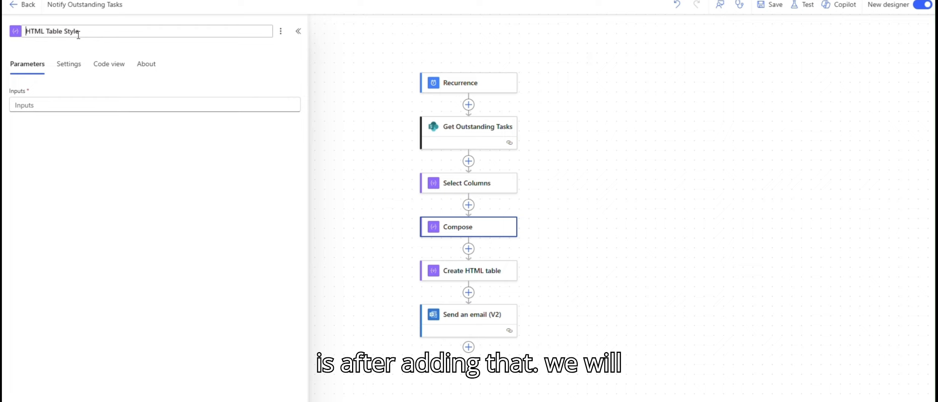
Paste the copied paleBlueRows CSS into the HTML Table Style inputs and save the flow.
left_click(85, 104)
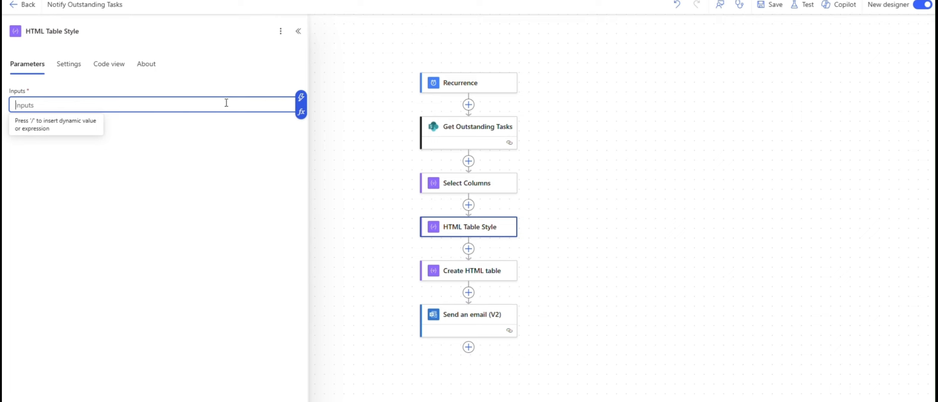
key("ctrl+v")
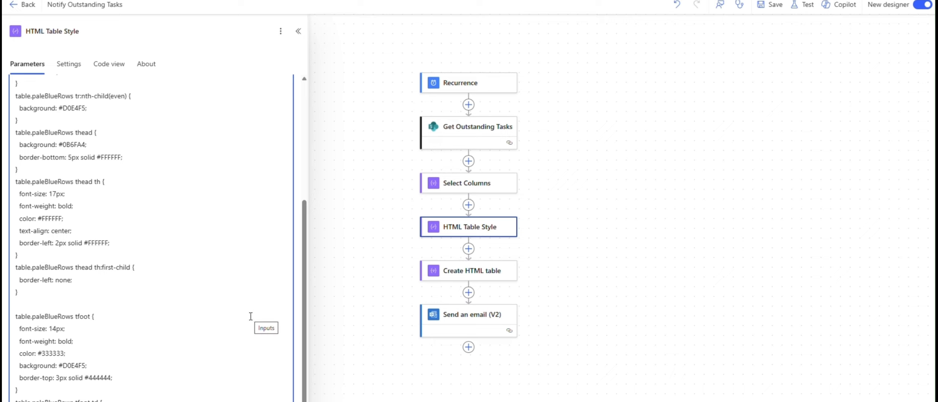
left_click(376, 317)
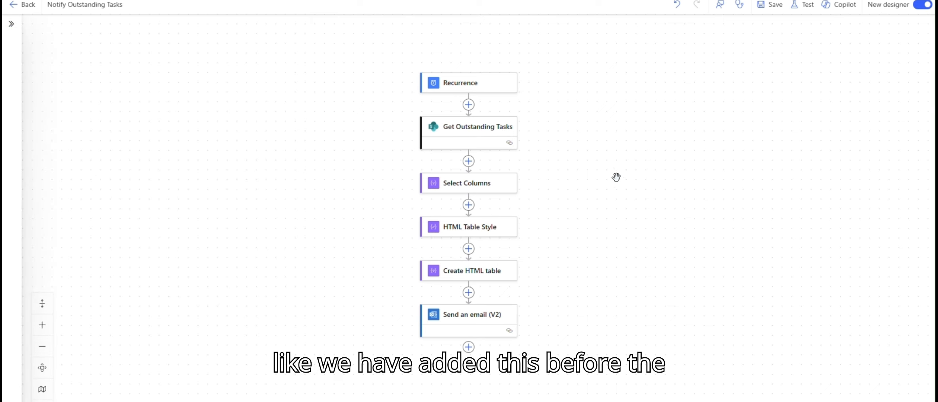
left_click(770, 5)
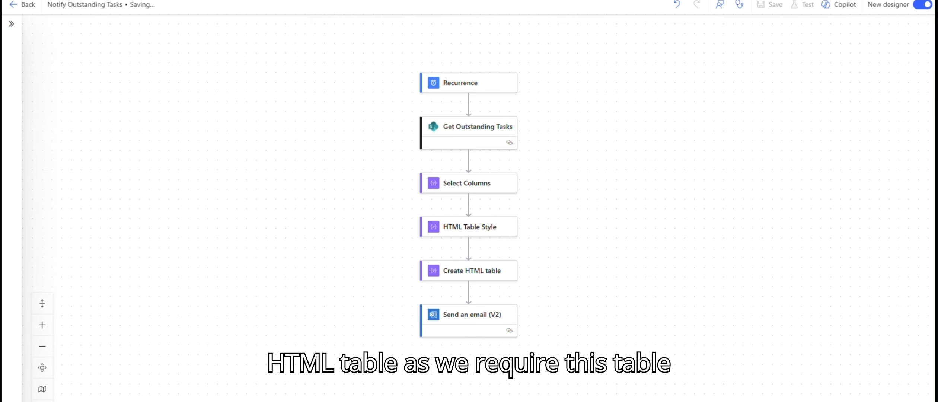
Move the Create HTML table action above the HTML Table Style action.
left_click(480, 276)
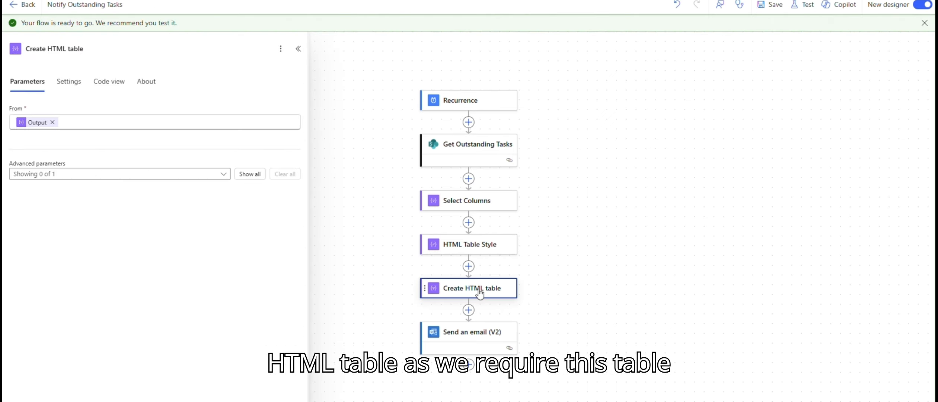
left_click_drag(480, 294, 473, 226)
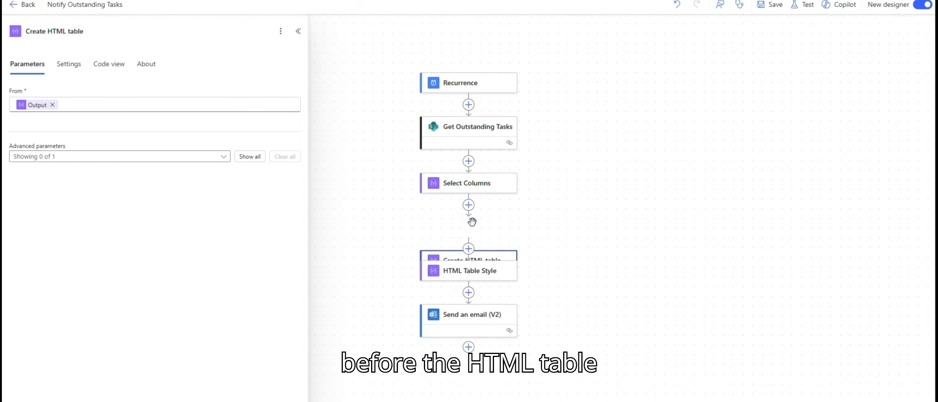
Review the generated CSS code in the table styler.
left_click(465, 276)
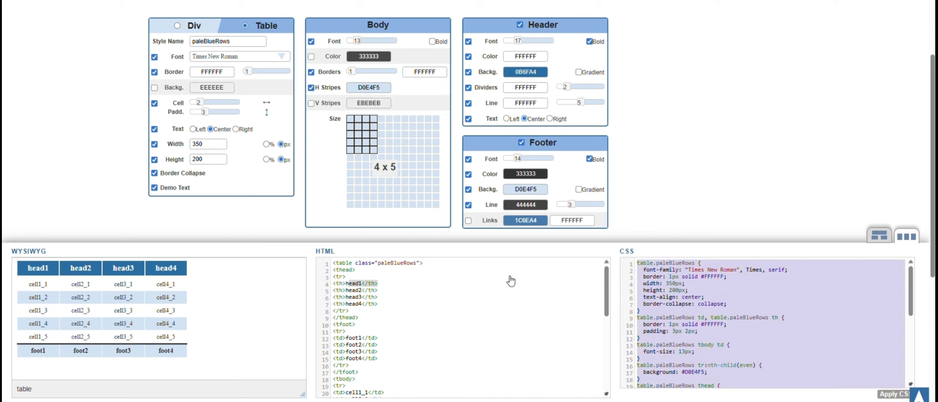
scroll(751, 340, "up", 3)
scroll(751, 339, "down", 6)
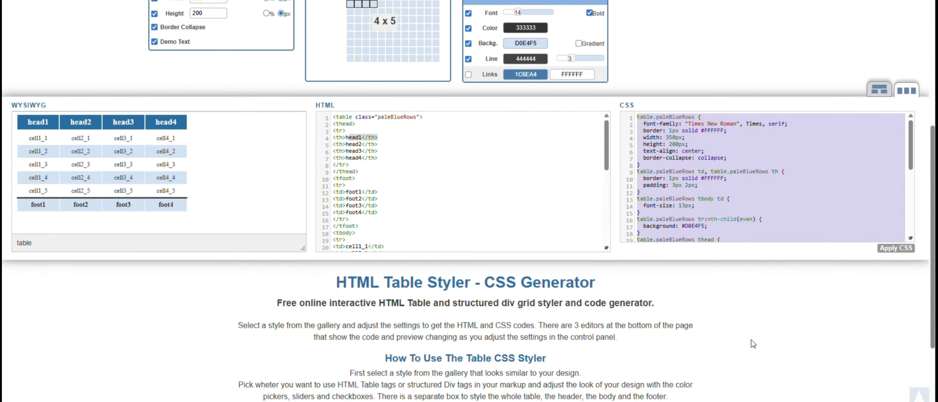
scroll(716, 199, "down", 10)
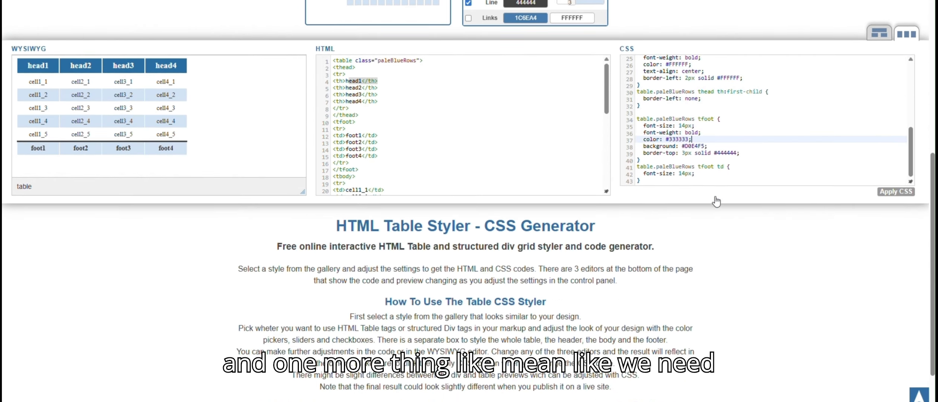
scroll(707, 192, "up", 3)
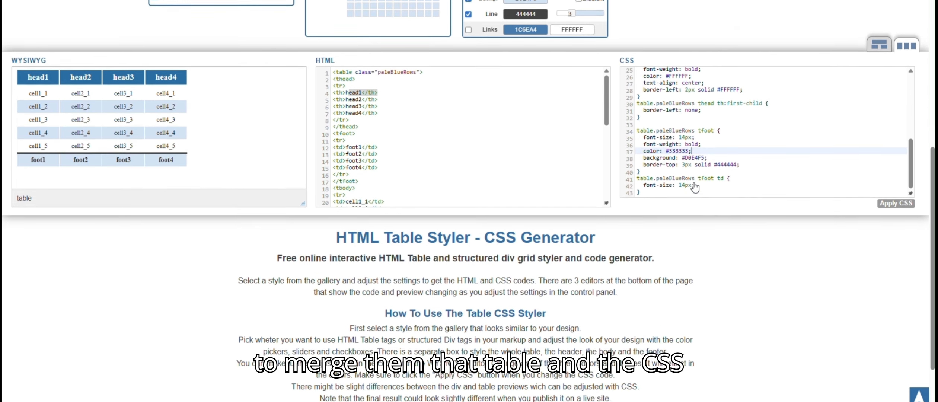
scroll(695, 187, "up", 2)
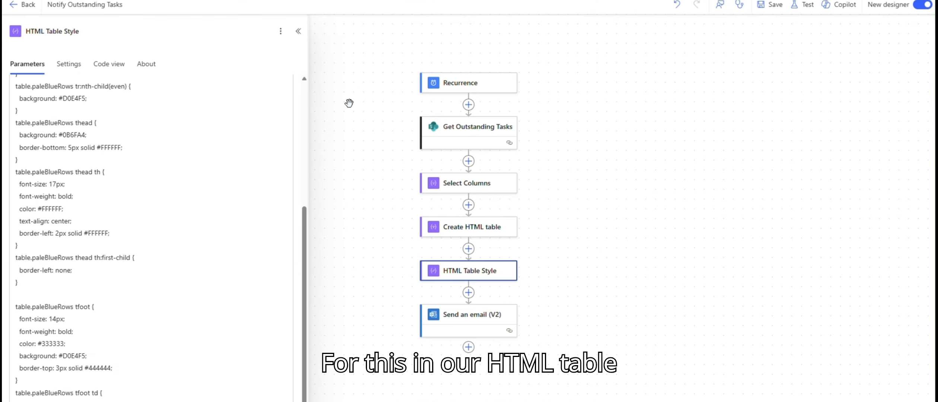
Add a <div class="main"> tag on a new line below the CSS in the HTML Table Style inputs.
left_click(180, 289)
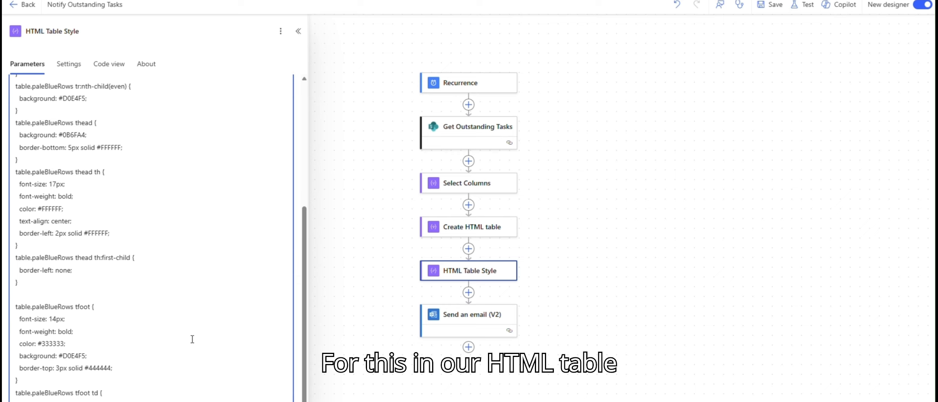
scroll(192, 339, "down", 1)
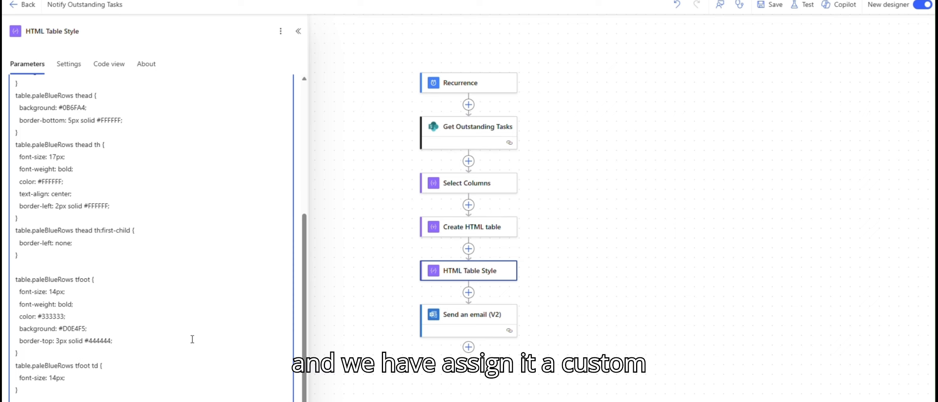
scroll(192, 339, "down", 1)
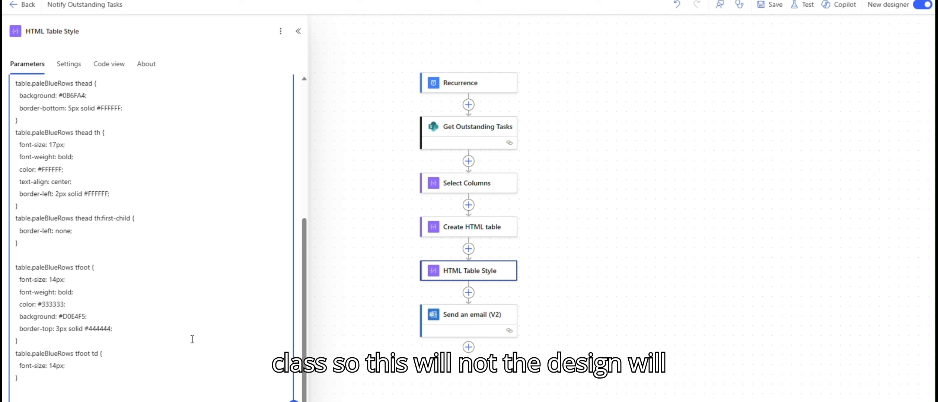
scroll(192, 339, "down", 1)
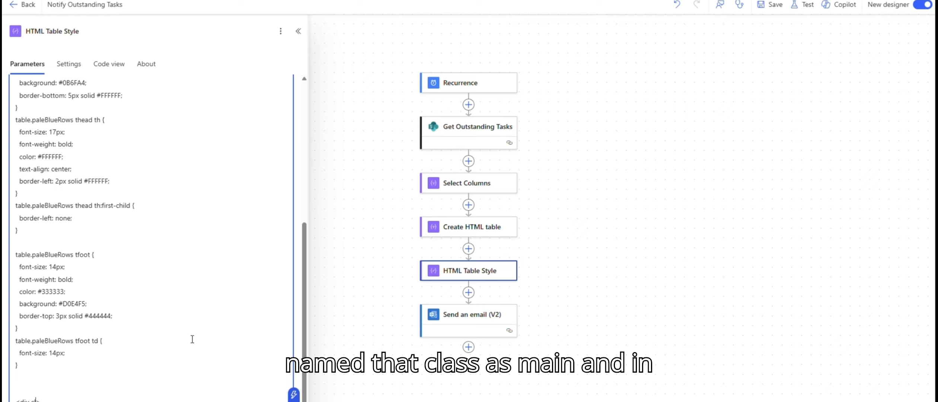
type("ass=")
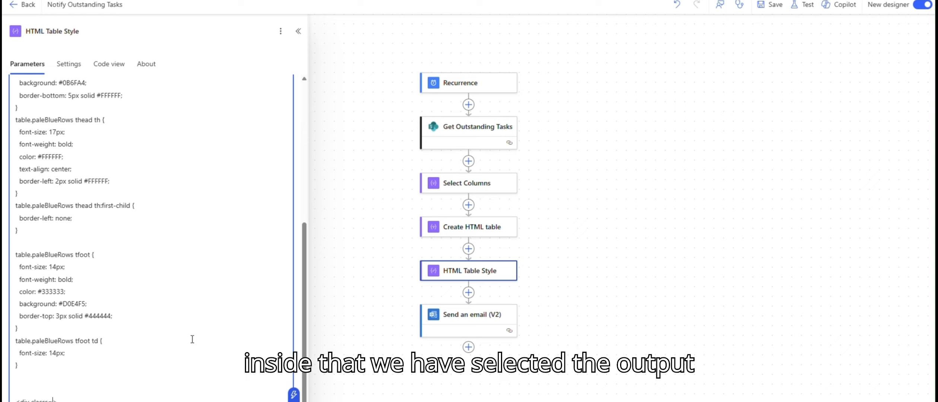
type("ss=\"")
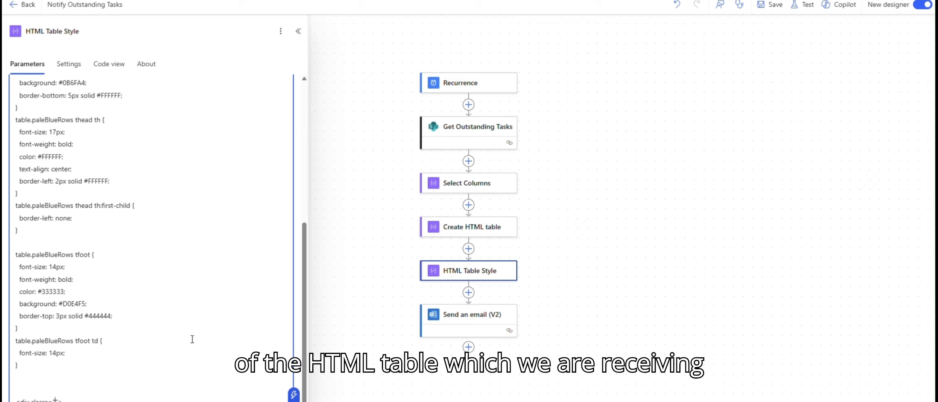
key("Right")
key("Right")
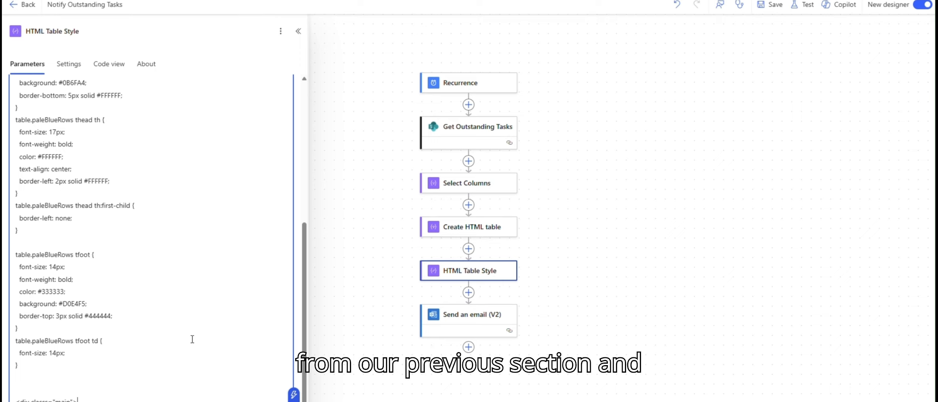
key("Return")
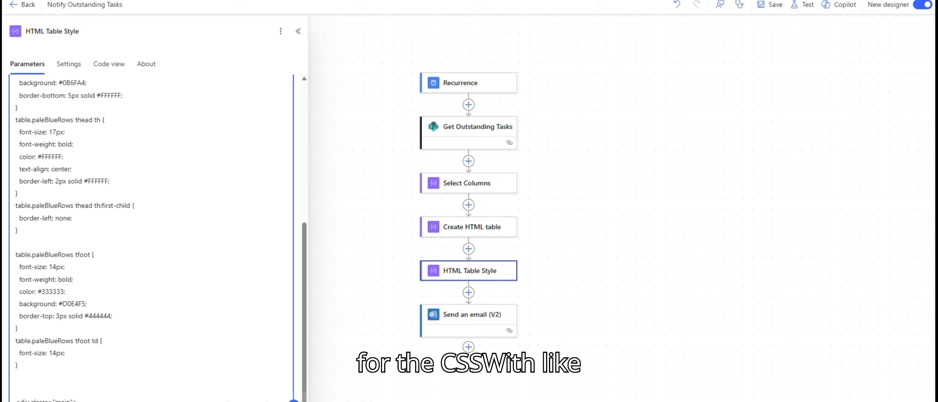
Insert the Create HTML table Output as dynamic content after the div tag.
left_click(294, 400)
left_click(376, 164)
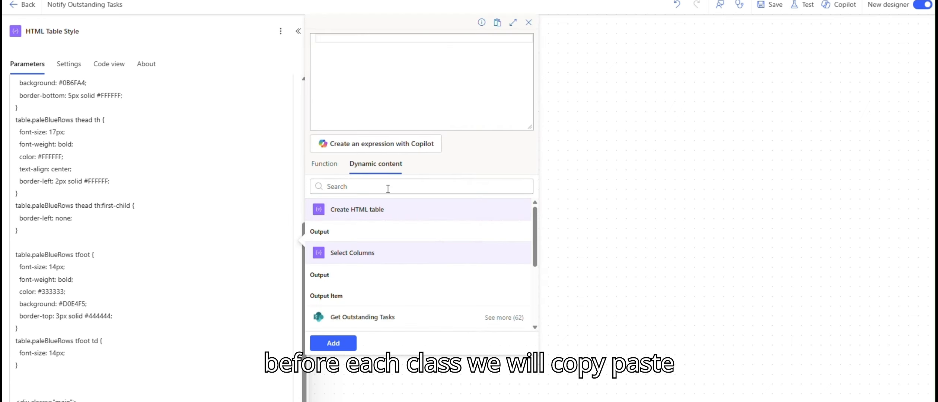
left_click(338, 233)
left_click(332, 343)
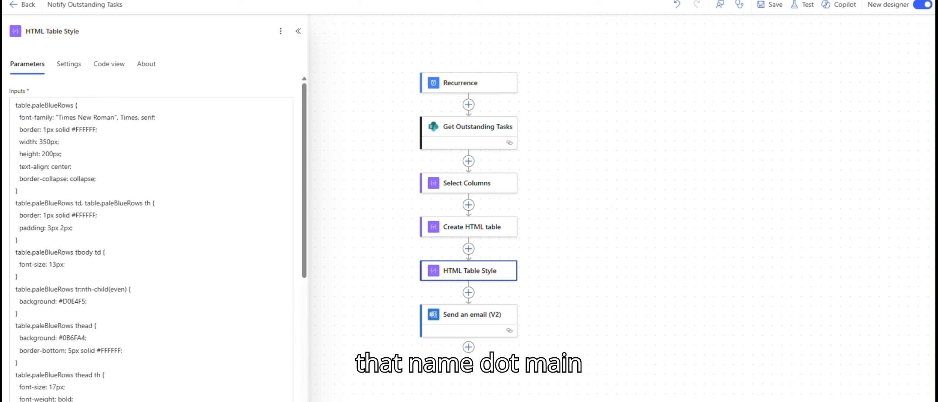
Prefix every paleBlueRows CSS selector with .main so the style applies only inside the main div.
left_click(85, 130)
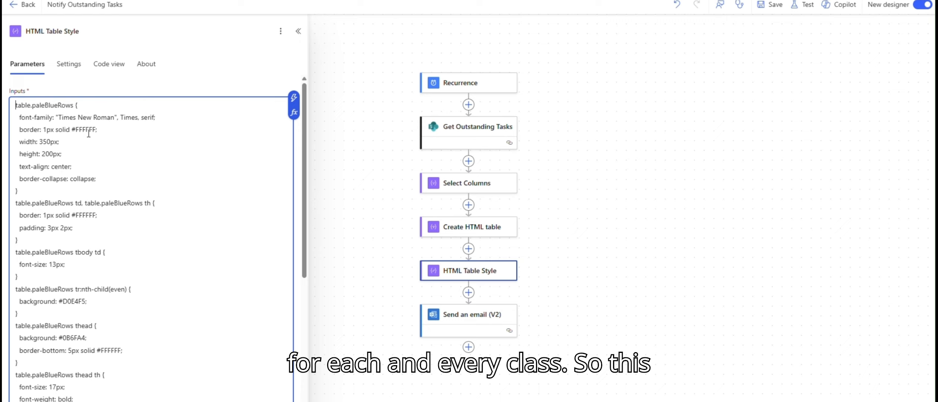
type(".main")
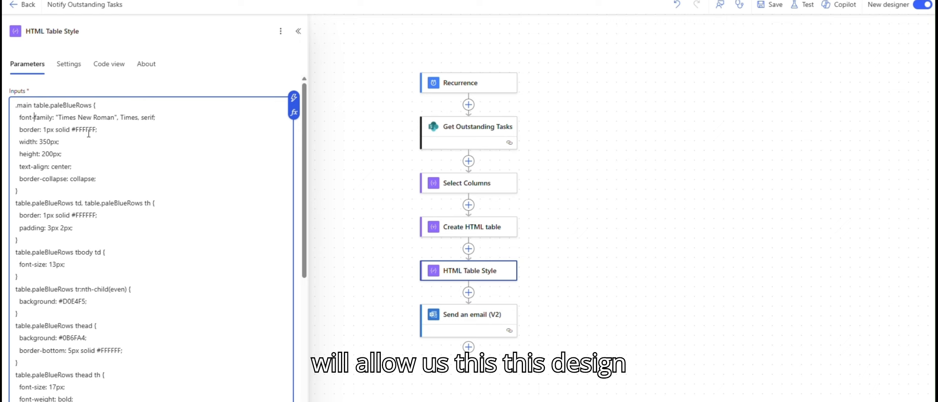
key("Down")
key("Down")
key("Down")
key("Down")
type(".main")
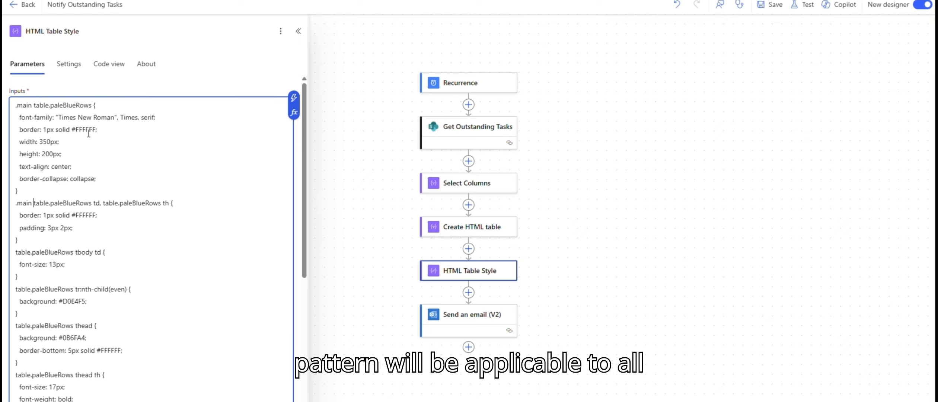
key("Home")
type(".main")
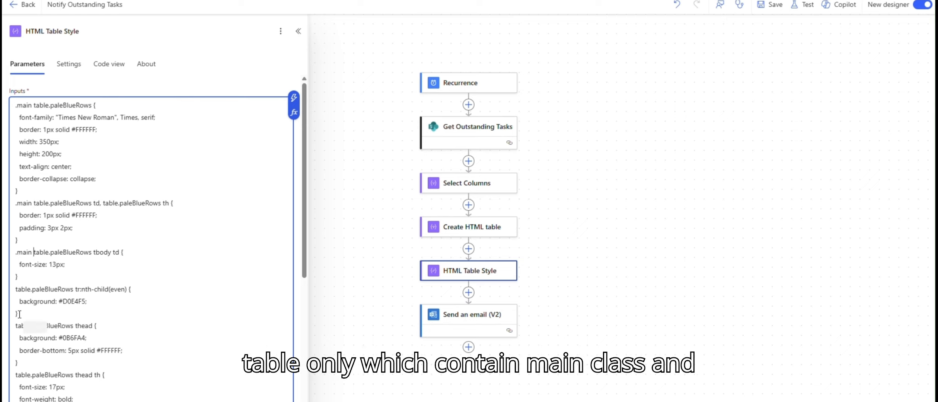
key("Down")
key("Down")
key("Down")
key("Down")
key("Up")
key("Home")
type(".main")
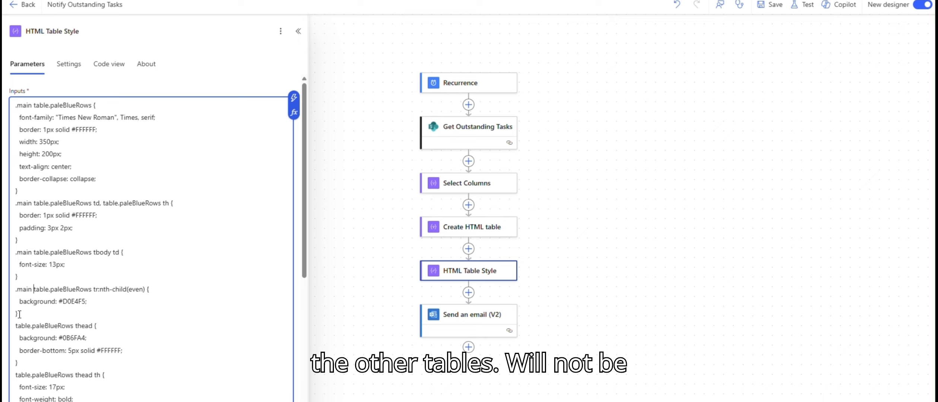
key("Down")
key("Down")
key("Down")
key("Home")
type(".main")
key("Down")
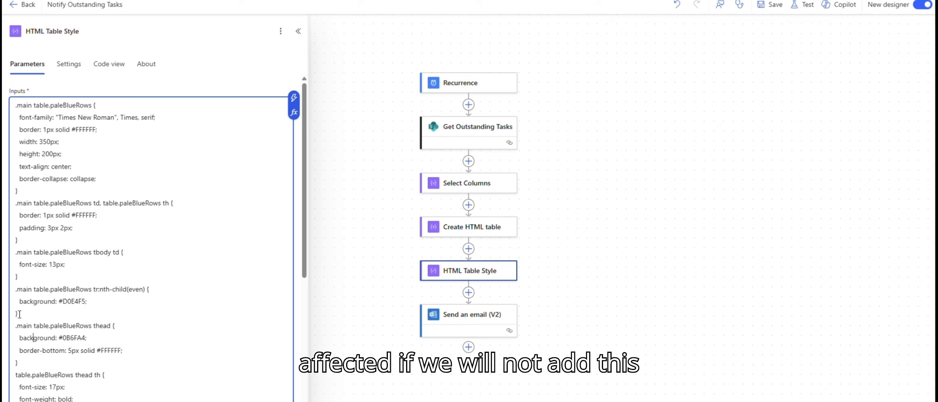
type(".main")
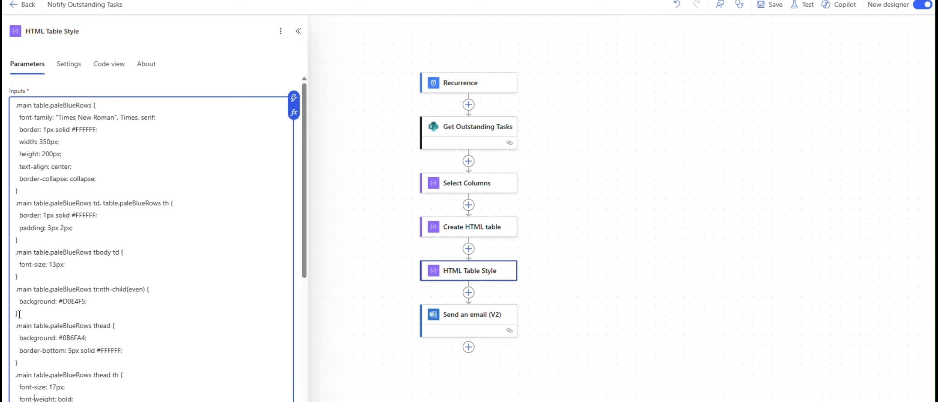
scroll(19, 315, "down", 2)
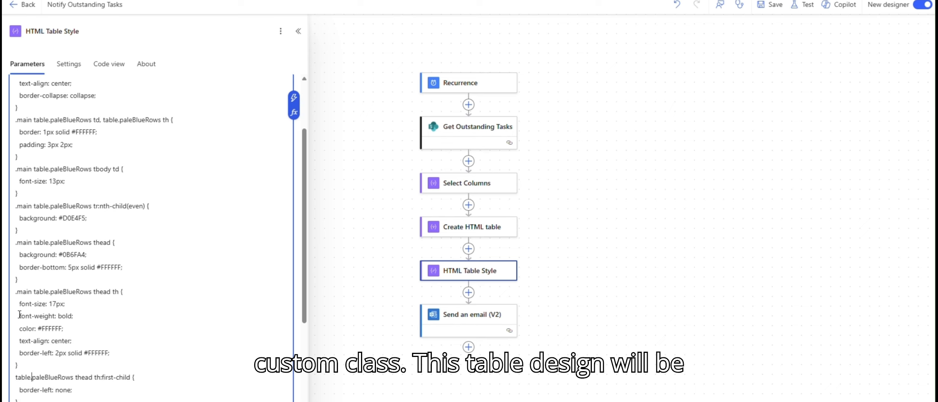
key("Home")
type(".main")
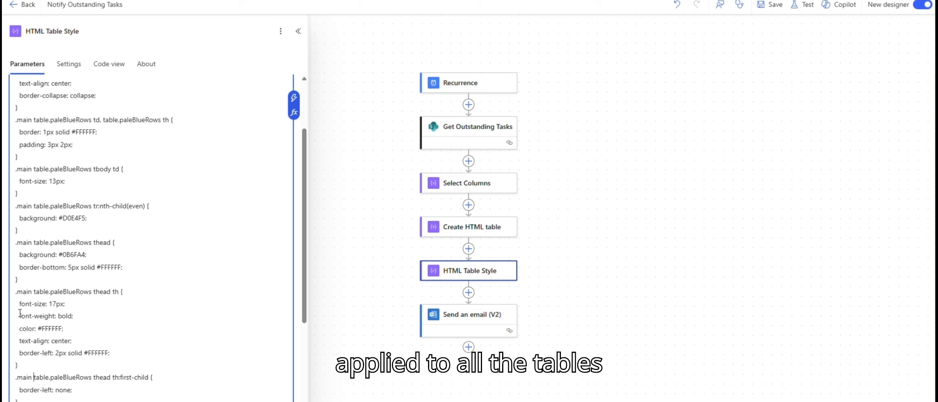
scroll(19, 314, "down", 1)
scroll(20, 313, "down", 3)
key("Down")
key("Down")
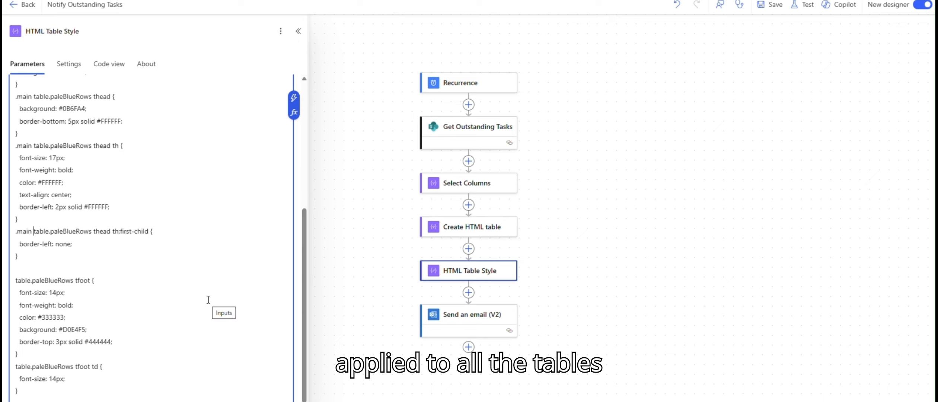
type(".main")
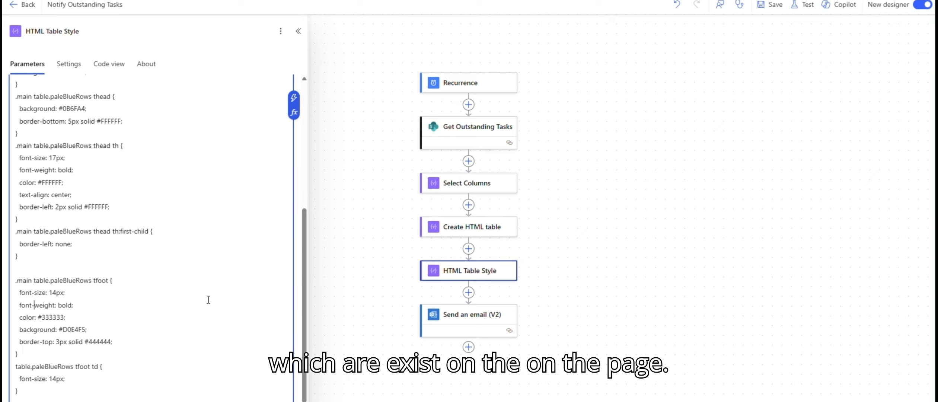
key("Down")
key("Down")
key("Down")
key("Home")
type(".main")
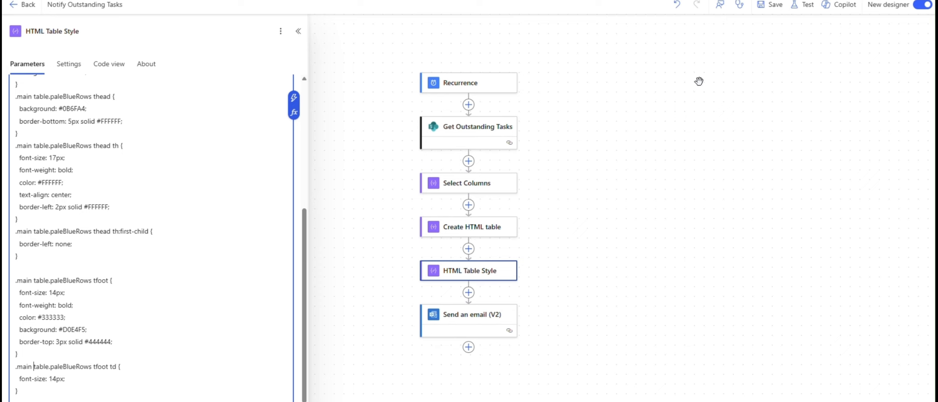
Open Send an email (V2) and remove the Output token from the email body.
left_click(479, 319)
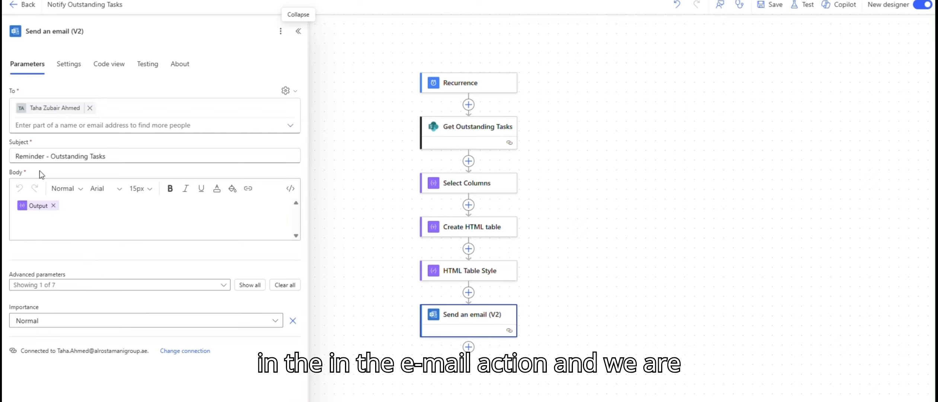
left_click(57, 207)
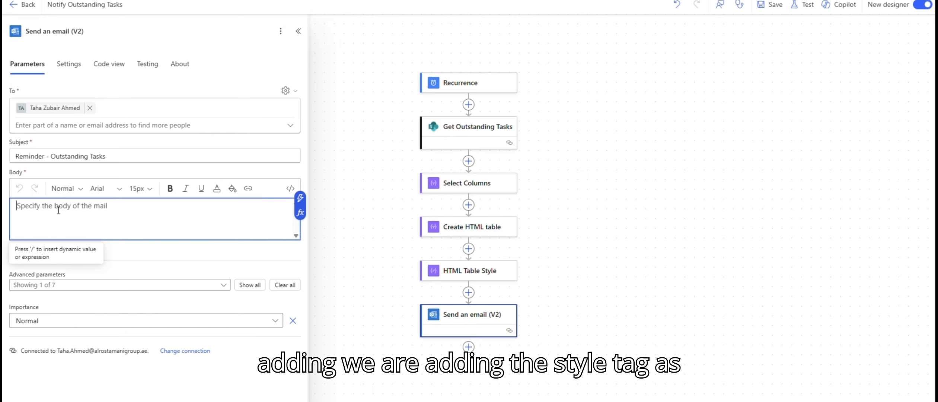
Insert the HTML Table Style Outputs as dynamic content into the Send an email (V2) body.
left_click(297, 219)
left_click(371, 238)
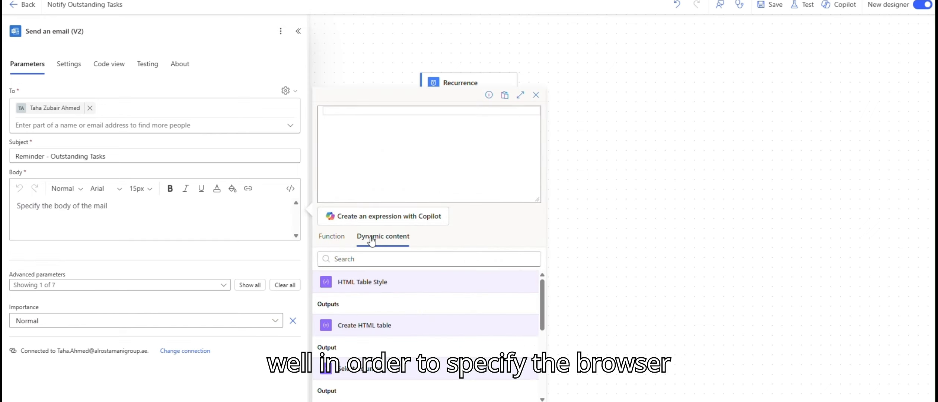
left_click(340, 304)
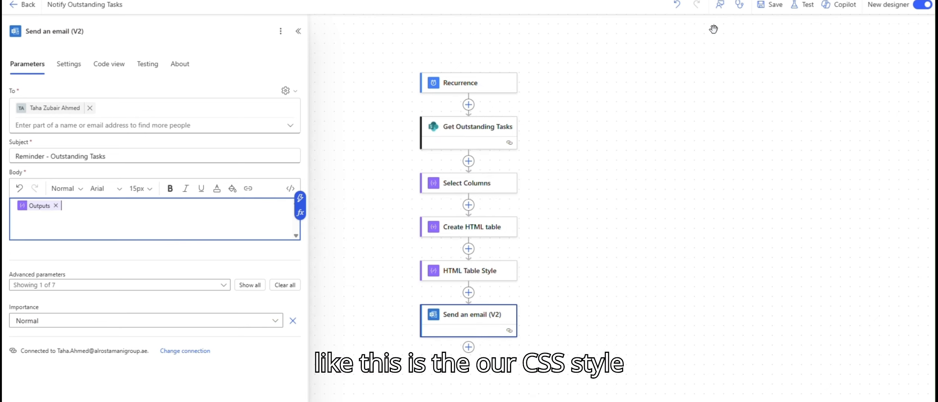
Wrap the CSS in the HTML Table Style inputs with <style> and </style> tags and save the flow.
left_click(767, 9)
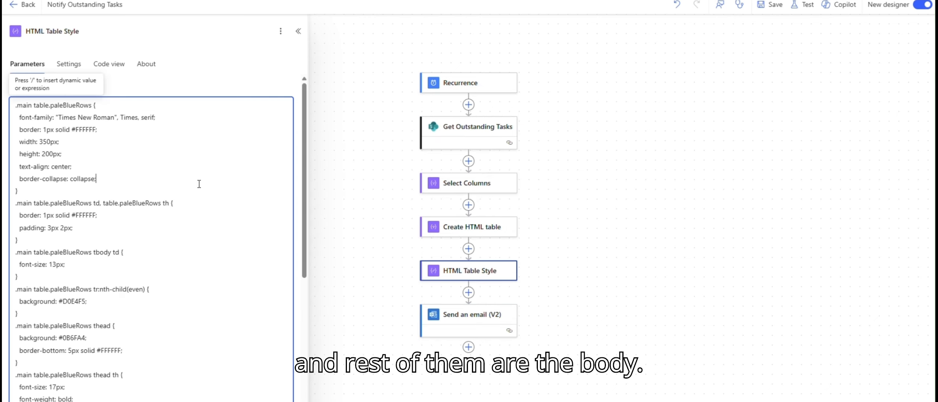
scroll(200, 184, "down", 1)
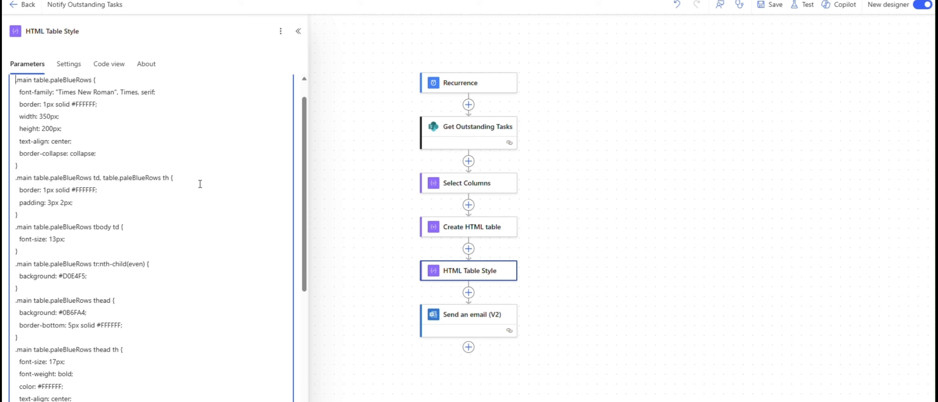
key("Return")
key("Up")
type("<style>")
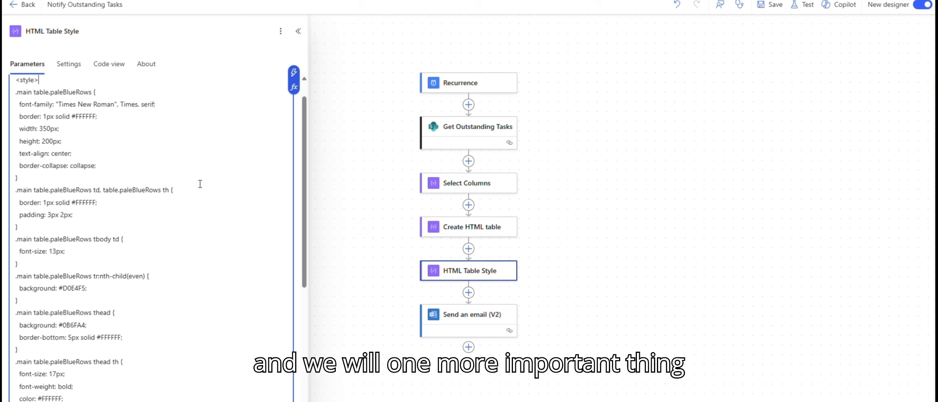
key("shift+Home")
key("ctrl+c")
scroll(53, 307, "down", 8)
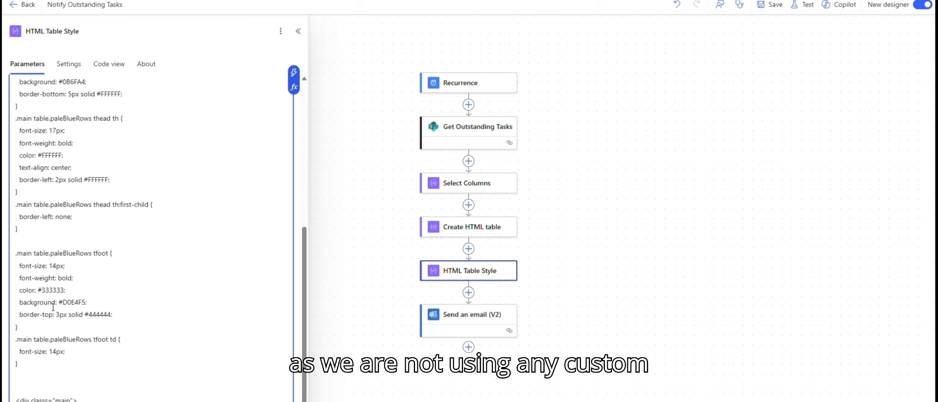
left_click(31, 384)
key("ctrl+v")
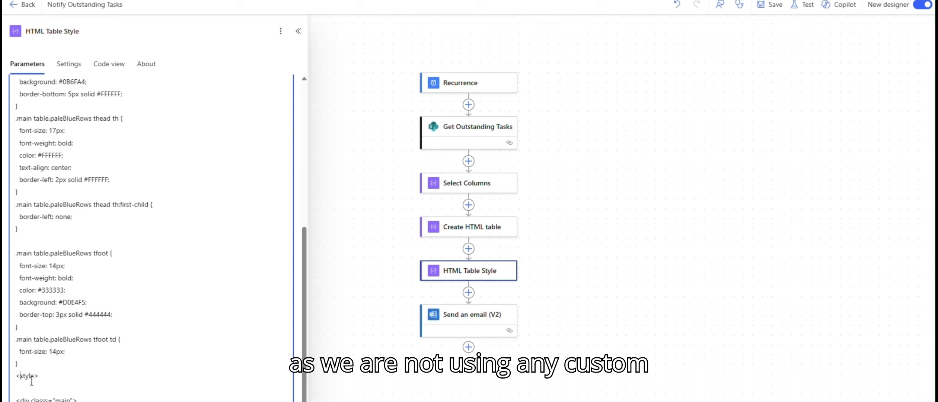
type("/")
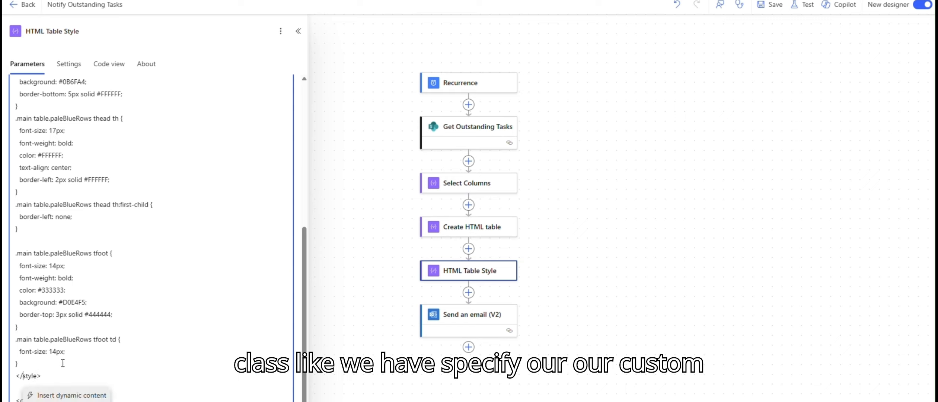
left_click(772, 5)
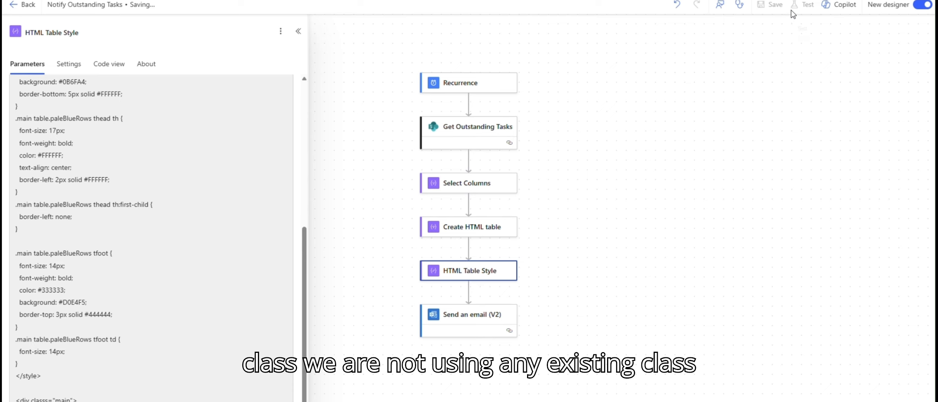
Copy the whole style block from the HTML Table Style inputs and paste it into Notepad.
double_click(69, 118)
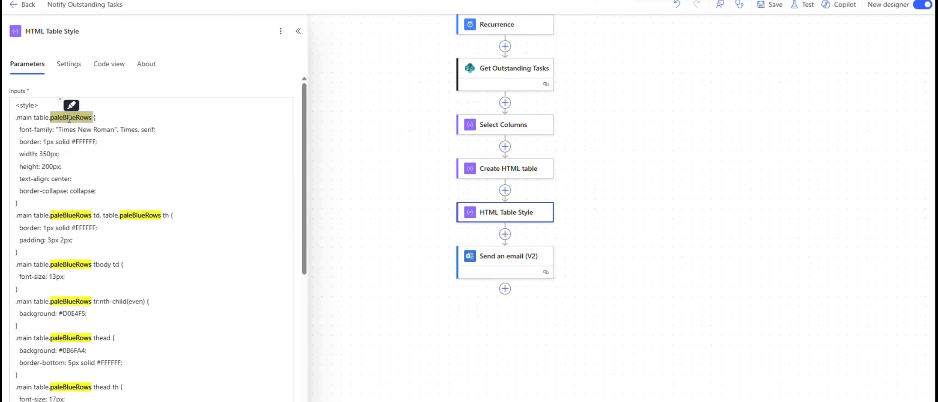
double_click(62, 119)
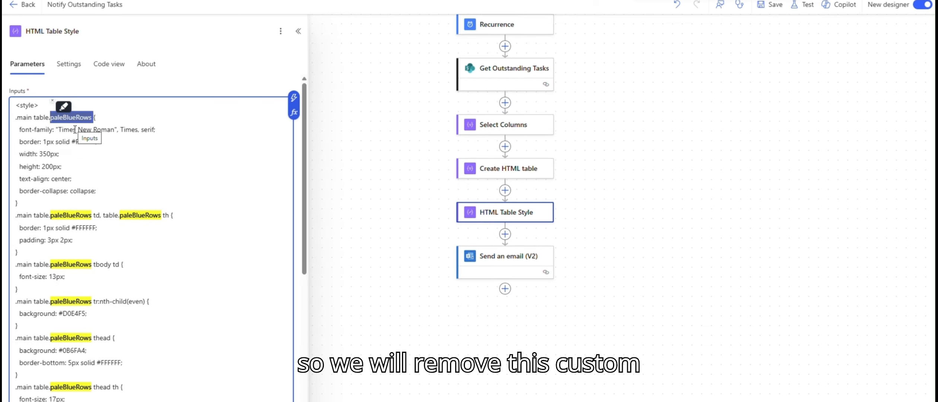
left_click(14, 120)
scroll(43, 244, "down", 3)
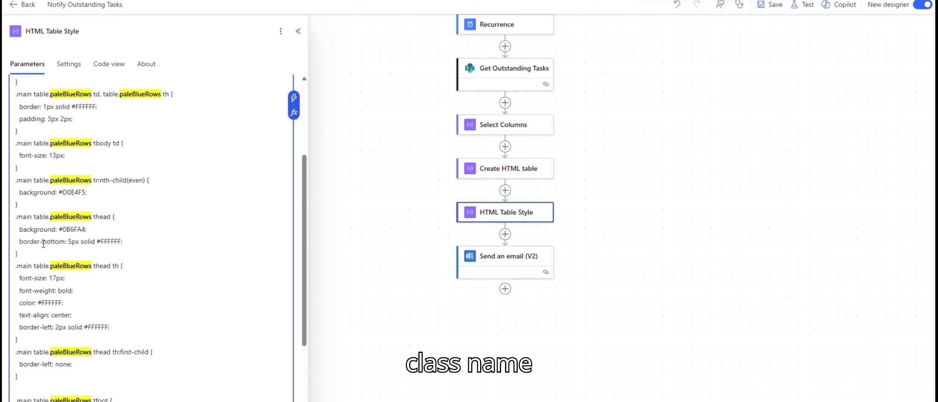
scroll(43, 244, "down", 4)
left_click(42, 368)
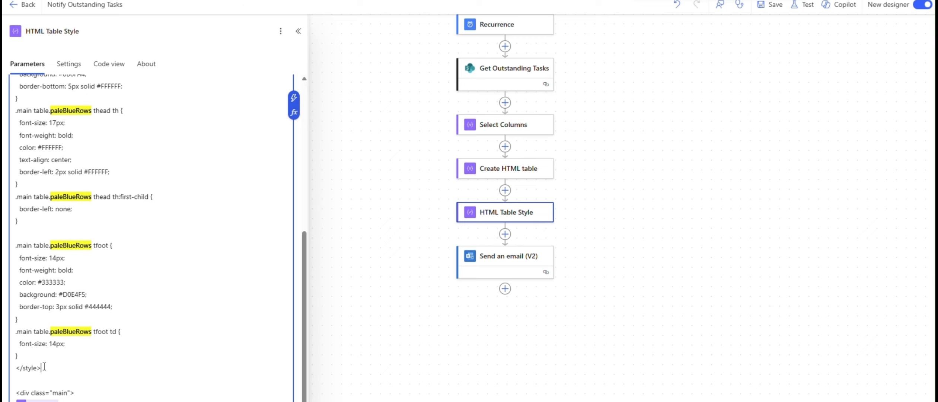
key("ctrl+shift+Home")
key("ctrl+c")
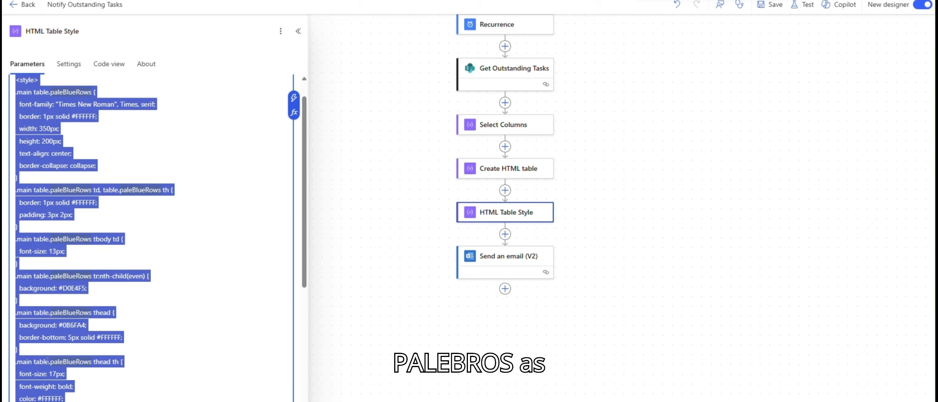
left_click(770, 400)
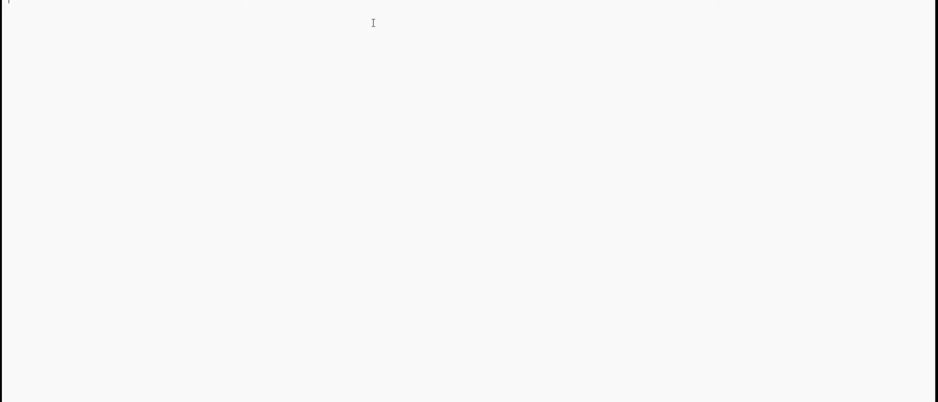
key("ctrl+v")
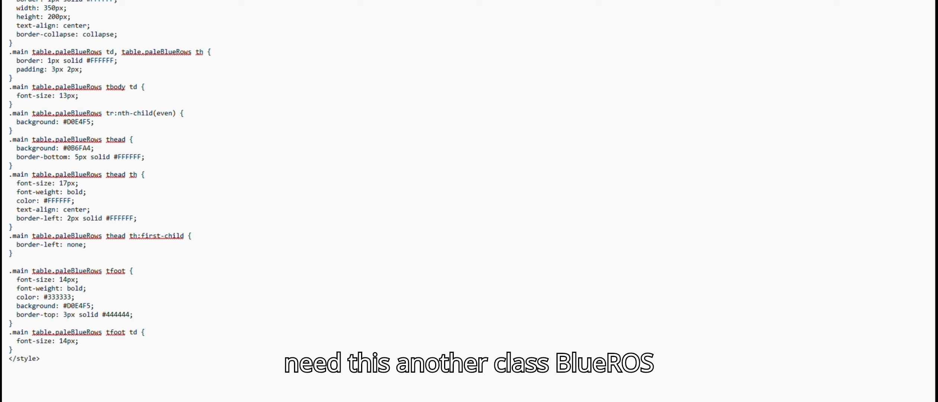
Replace every ".paleBlueRows" in the Notepad CSS with nothing, so selectors read ".main table".
key("ctrl+h")
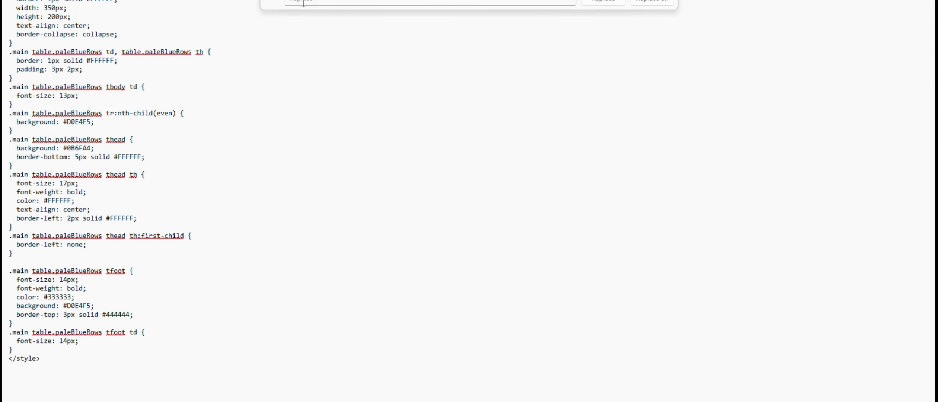
key("Escape")
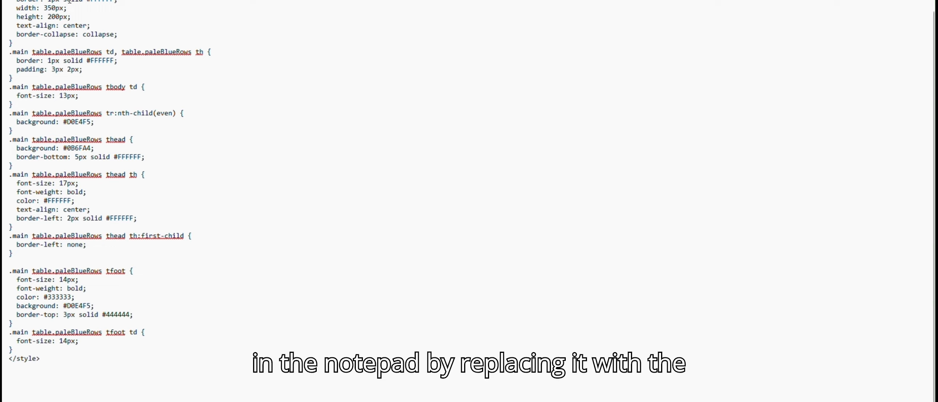
key("ctrl+h")
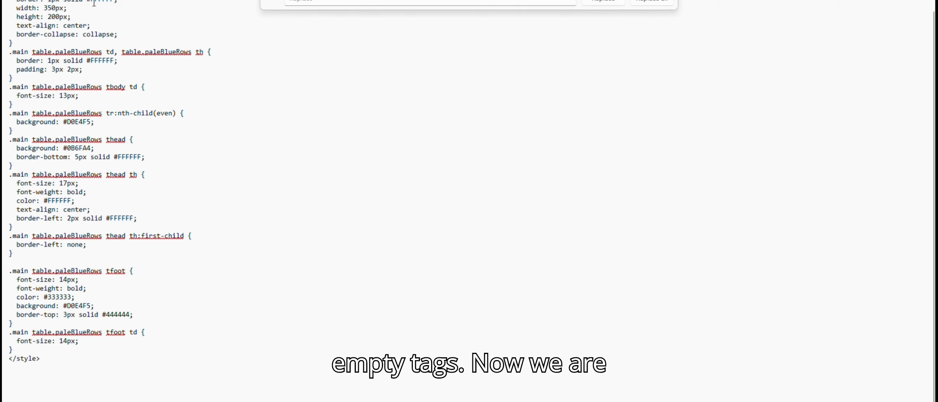
left_click(666, 2)
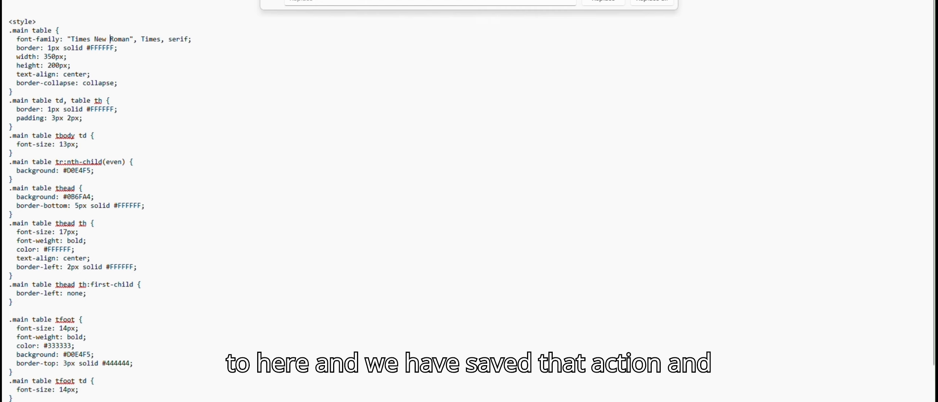
key("Escape")
Copy the edited CSS back over the old style block in HTML Table Style and save the flow.
scroll(269, 325, "down", 2)
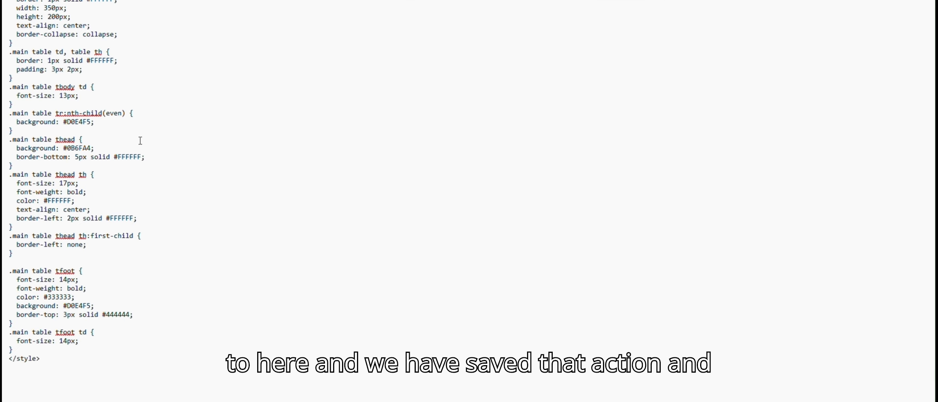
left_click_drag(40, 359, 11, 1)
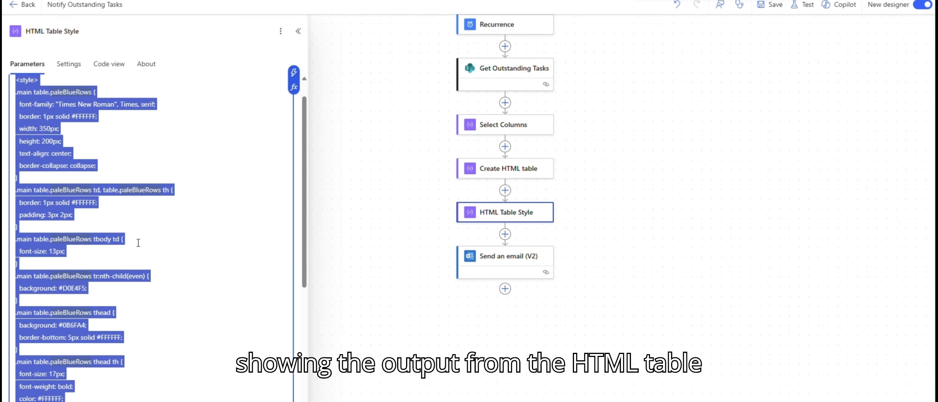
scroll(134, 297, "down", 5)
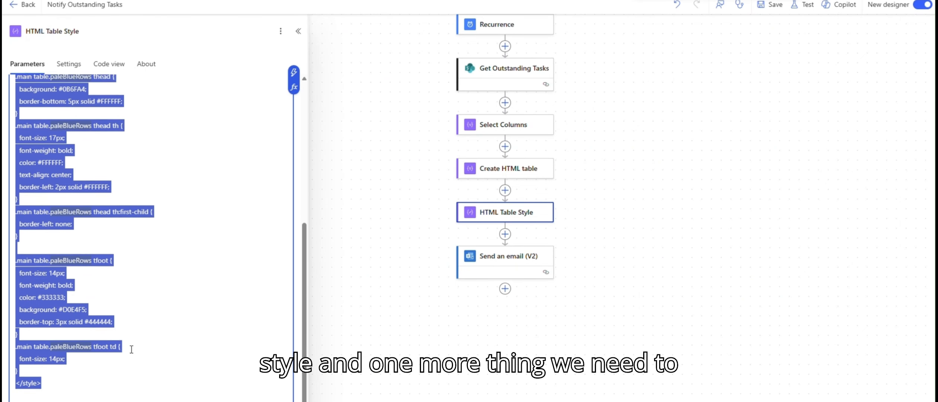
key("ctrl+v")
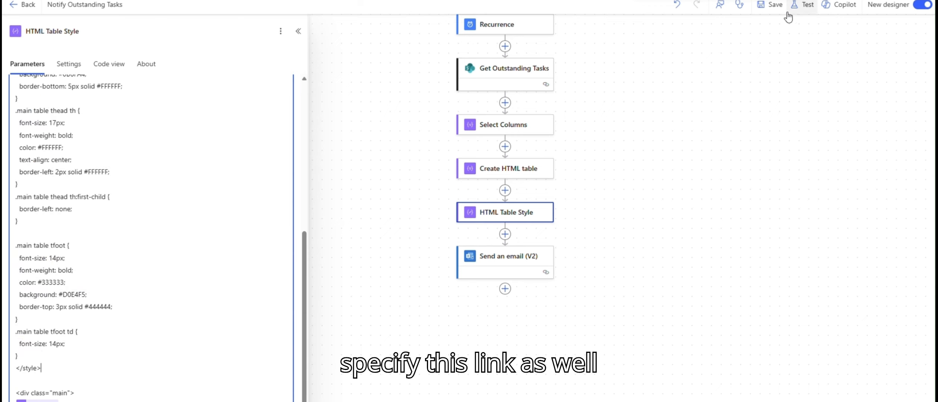
left_click(774, 7)
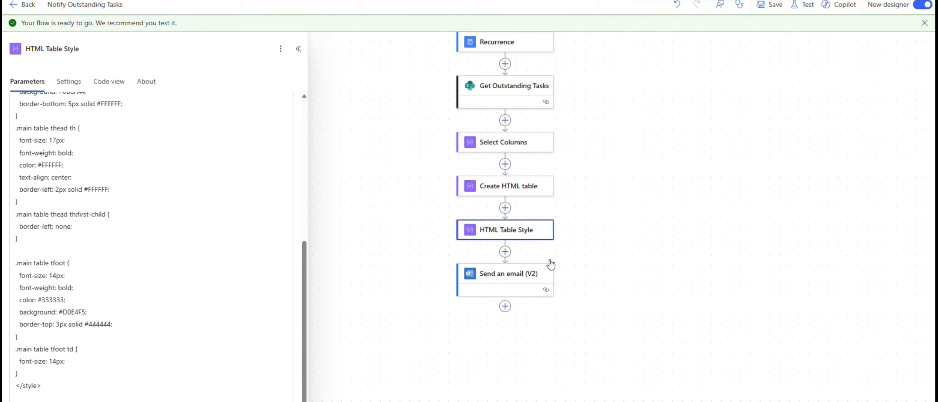
Replace the email body Output with a replace() expression turning &lt;, &gt; and &quot; in HTML Table Style Outputs into <, > and ".
left_click(512, 280)
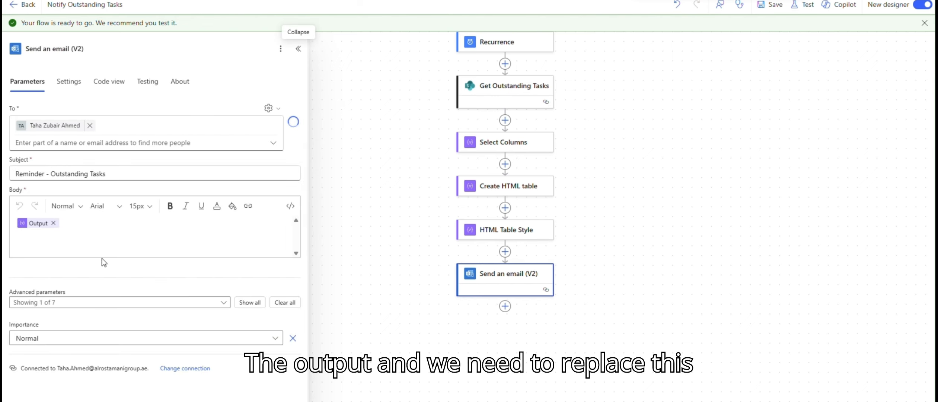
left_click(53, 223)
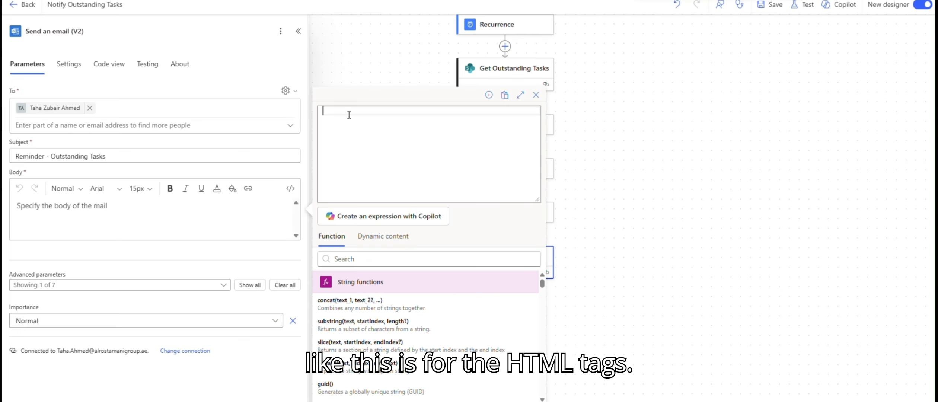
type("replace(replace(replace(outputs('HTML_Table_Style'),'&lt;','<'),'&gt;','>'),'&quot;','\"')")
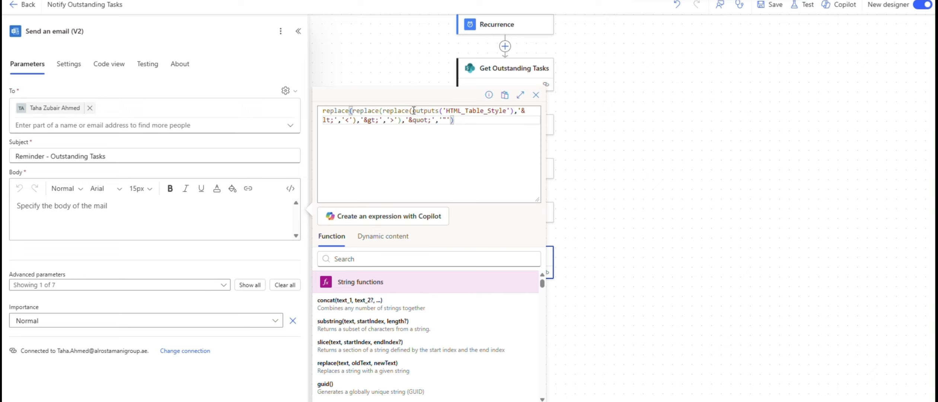
left_click_drag(413, 111, 516, 112)
key("BackSpace")
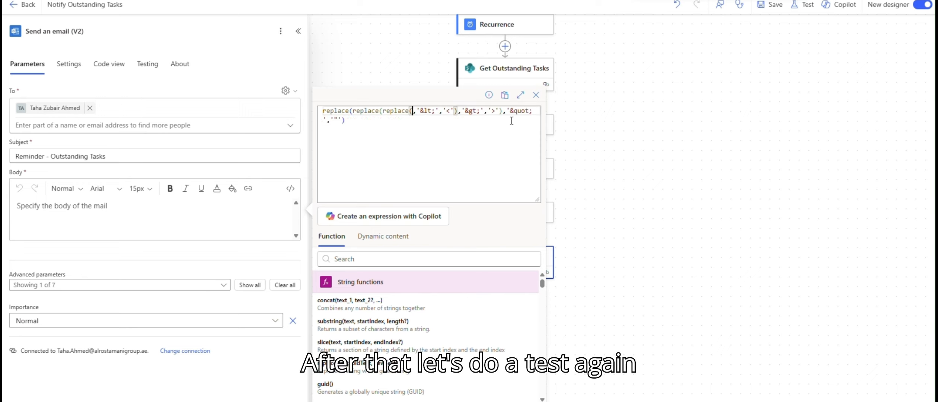
left_click(378, 238)
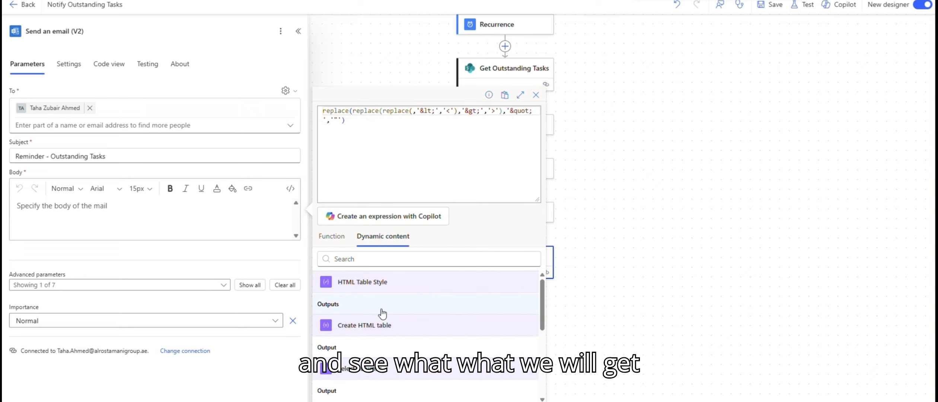
left_click(358, 305)
left_click(331, 401)
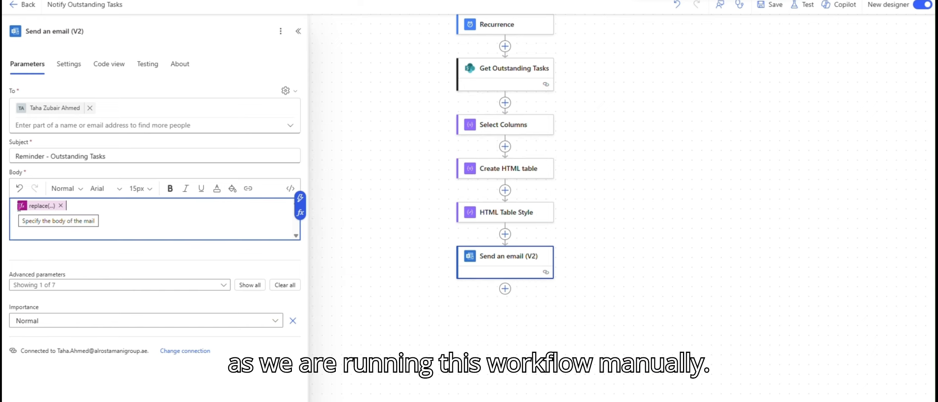
Start a test run of the flow.
left_click(804, 6)
left_click(784, 34)
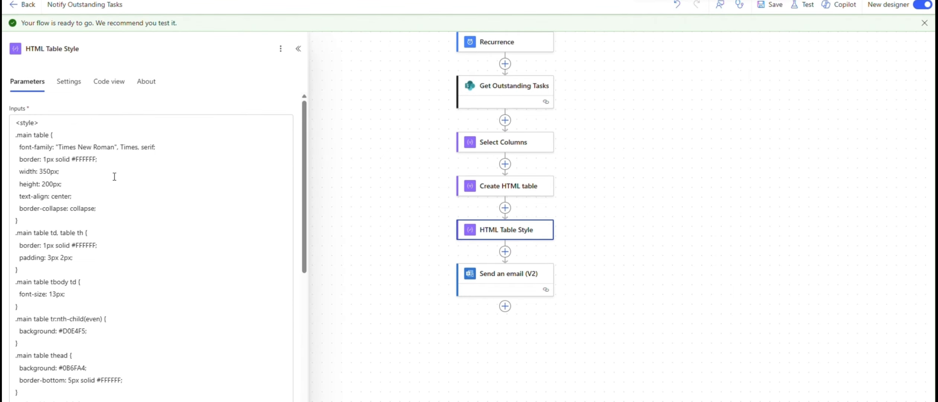
Change the table header cells' font-size in the HTML Table Style CSS to 12px.
scroll(54, 316, "down", 4)
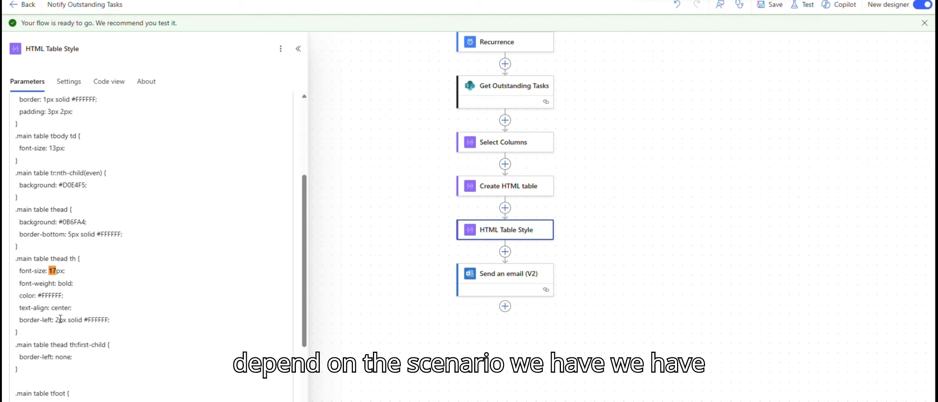
left_click_drag(49, 271, 54, 272)
left_click(55, 273)
key("shift+Left")
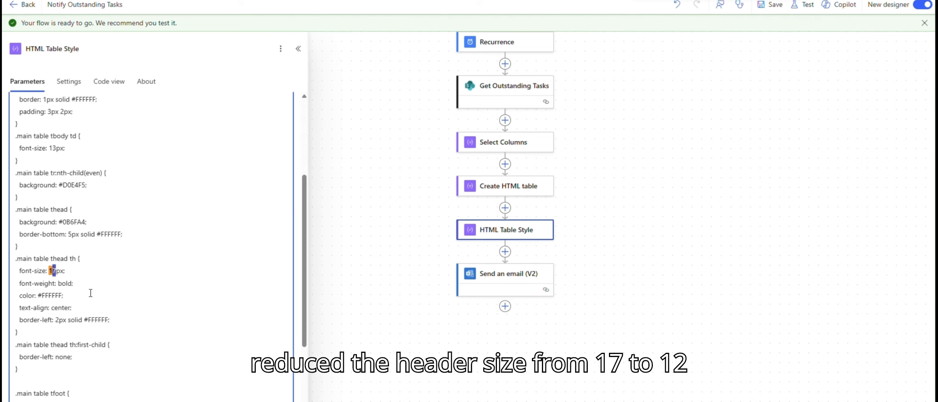
type("2")
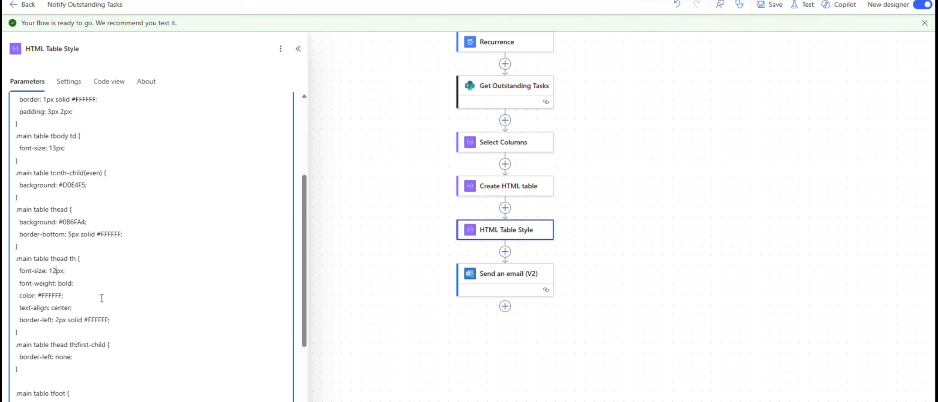
Set the font-size of the table footer and footer cells to 12px in the HTML Table Style CSS.
scroll(102, 298, "down", 3)
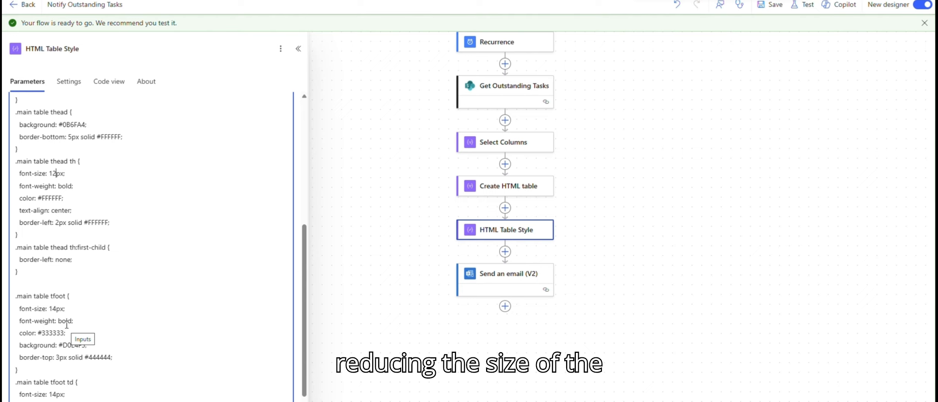
left_click_drag(56, 312, 52, 311)
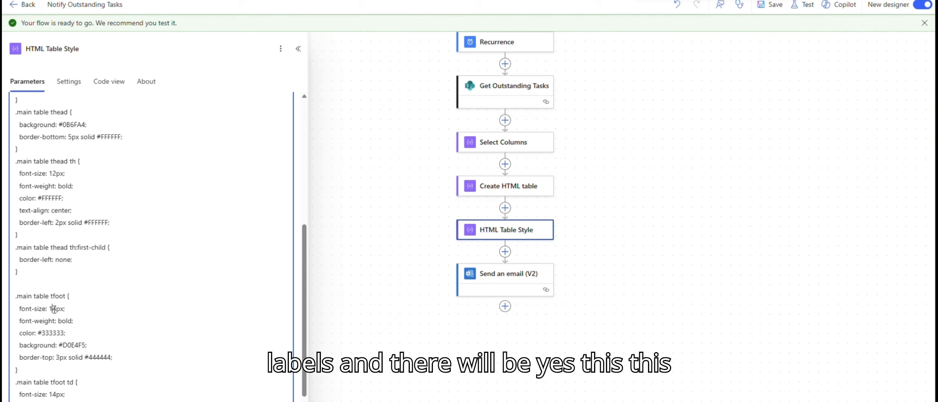
type("2")
left_click_drag(55, 395, 52, 395)
type("2")
Set the main table's width to 550px in the HTML Table Style CSS.
scroll(97, 380, "down", 1)
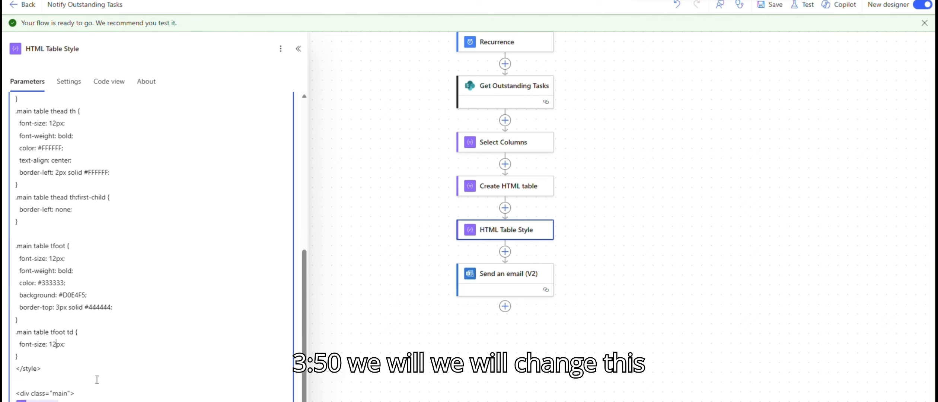
scroll(97, 379, "up", 2)
scroll(96, 378, "up", 4)
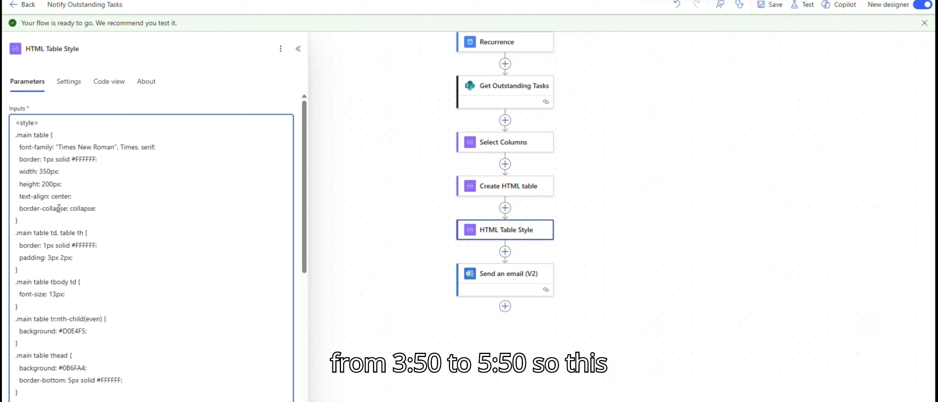
left_click(47, 171)
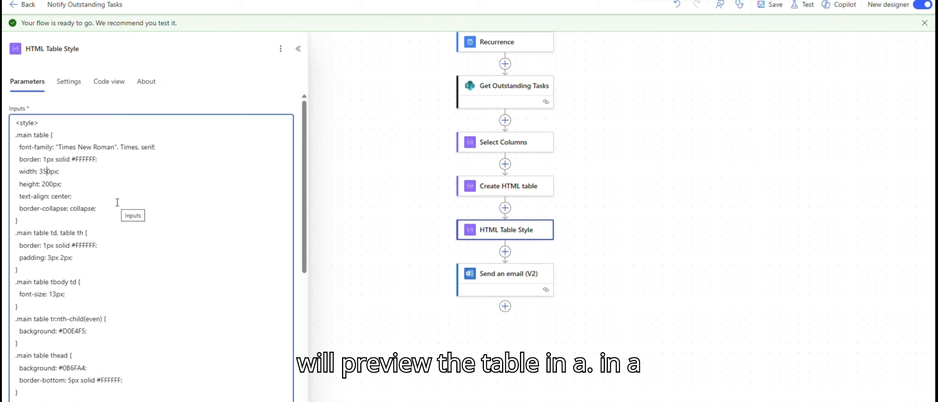
key("Left")
key("shift+Left")
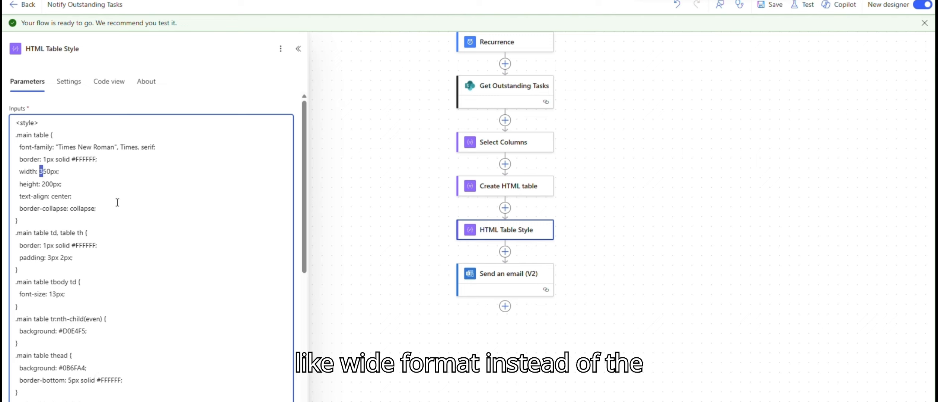
type("5")
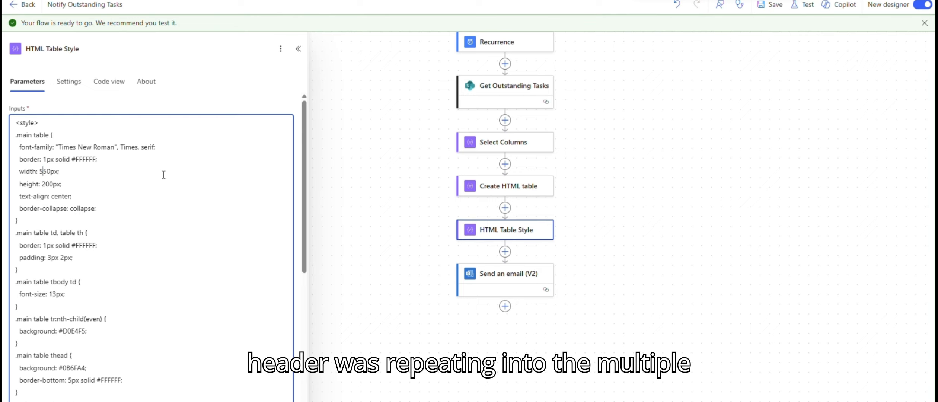
Run a manual test of the flow and review the emailed outstanding-tasks table.
left_click(803, 4)
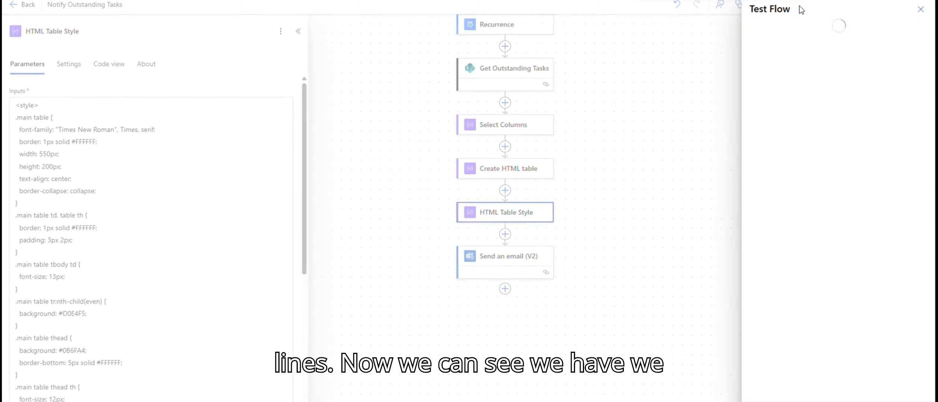
left_click(782, 59)
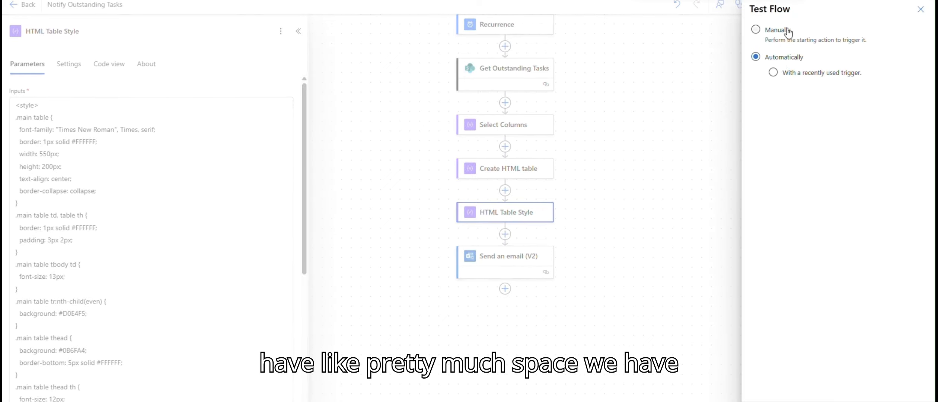
left_click(788, 29)
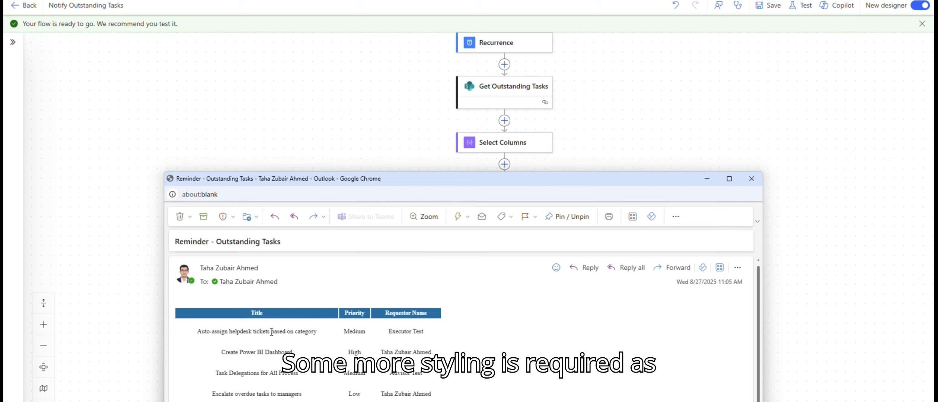
left_click(372, 130)
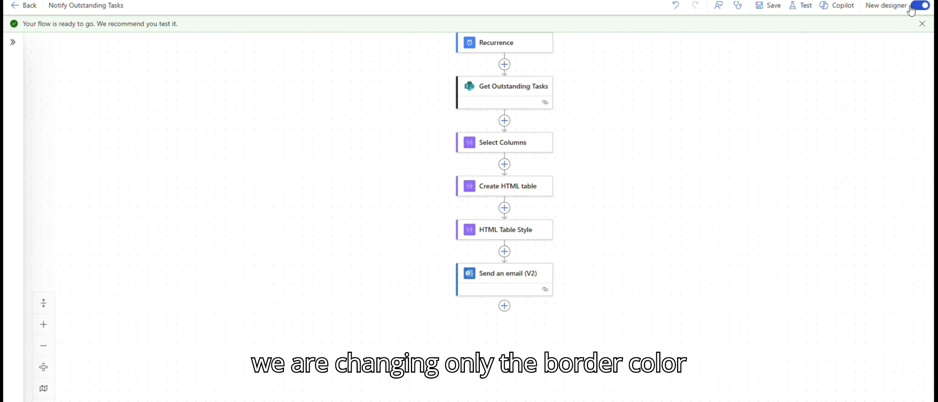
Set the main table's border colour to #333333 in the HTML Table Style CSS.
left_click(494, 188)
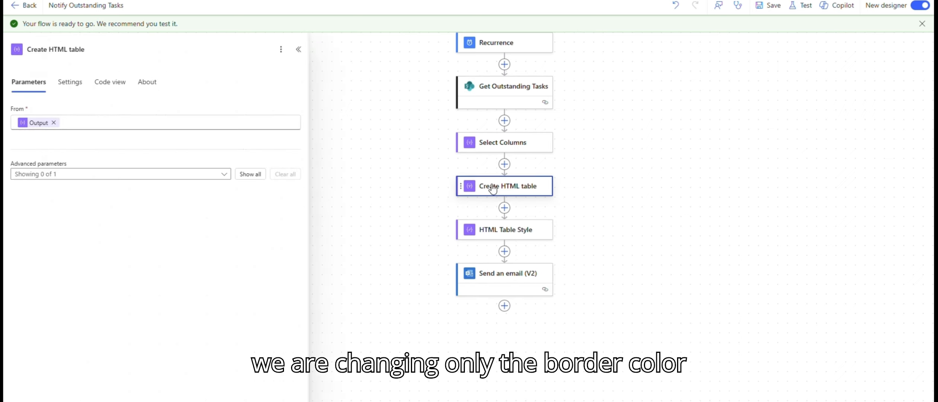
left_click(495, 229)
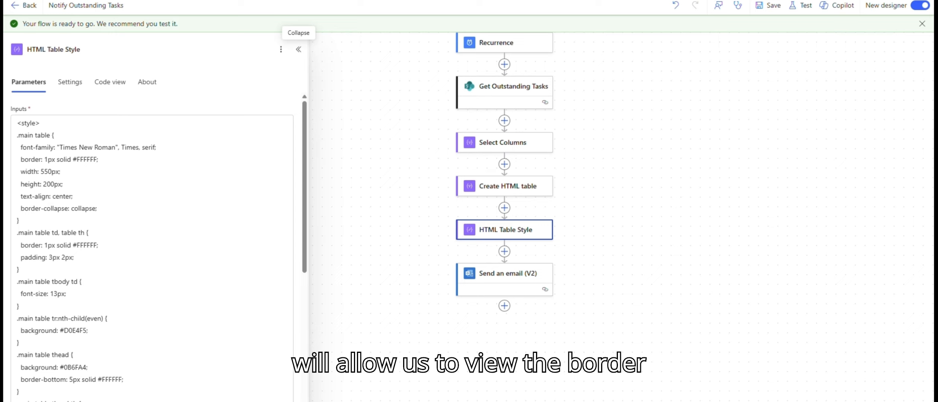
double_click(90, 159)
type("333333")
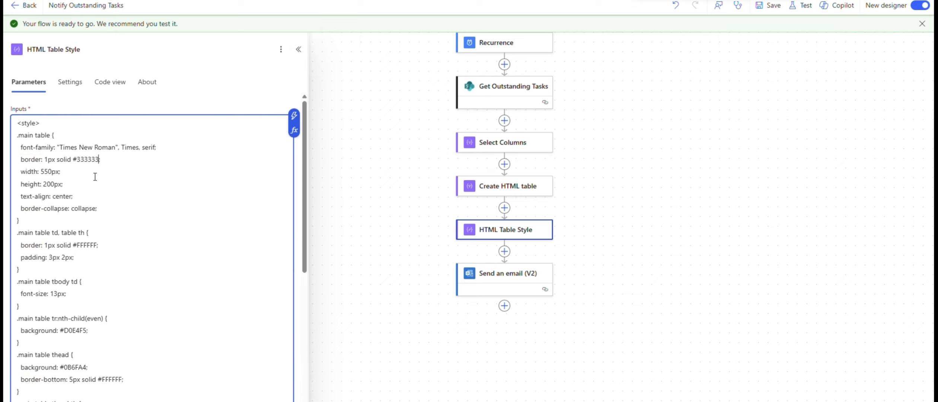
double_click(29, 159)
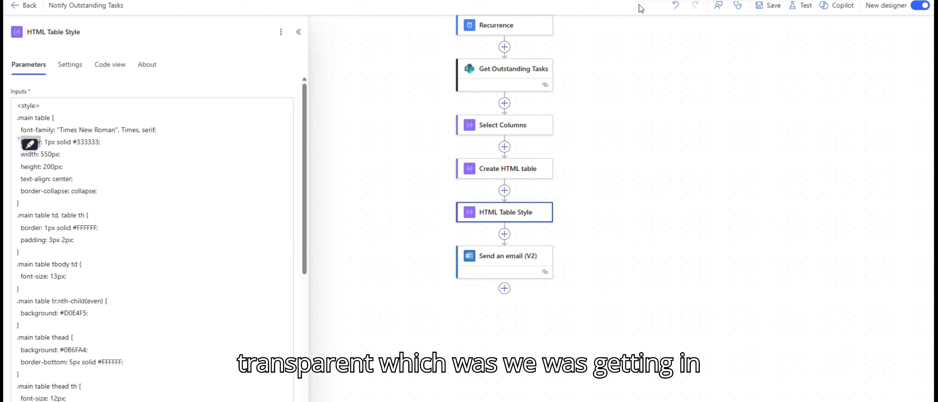
left_click(163, 146)
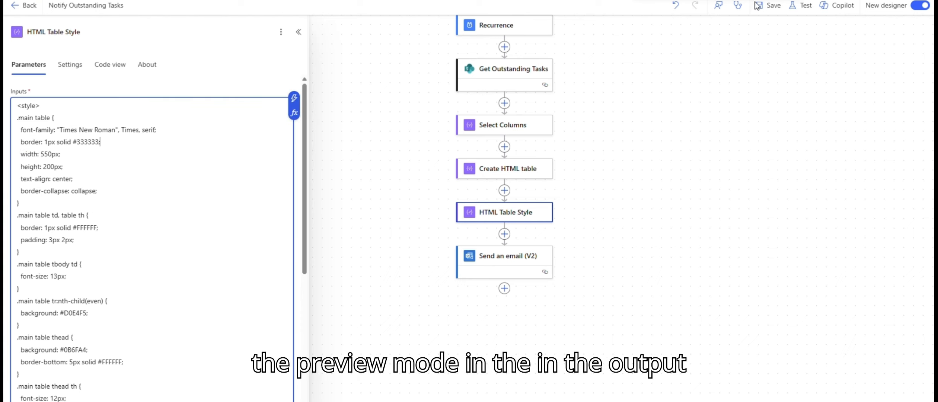
Start another test run of the flow.
left_click(800, 5)
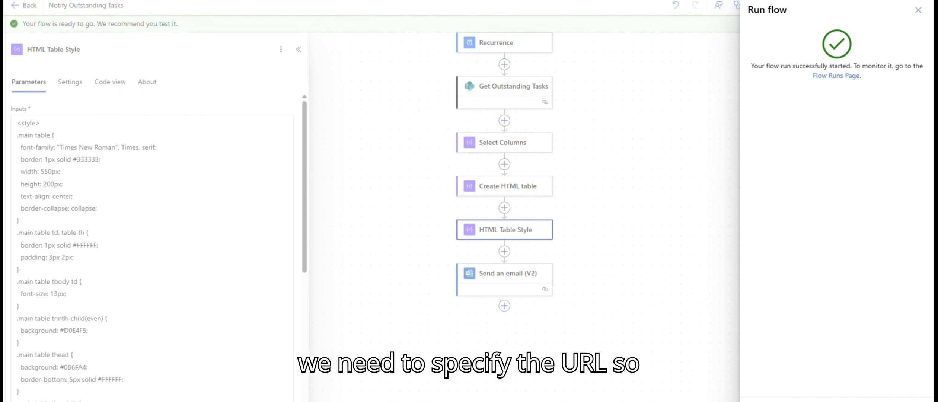
left_click(765, 401)
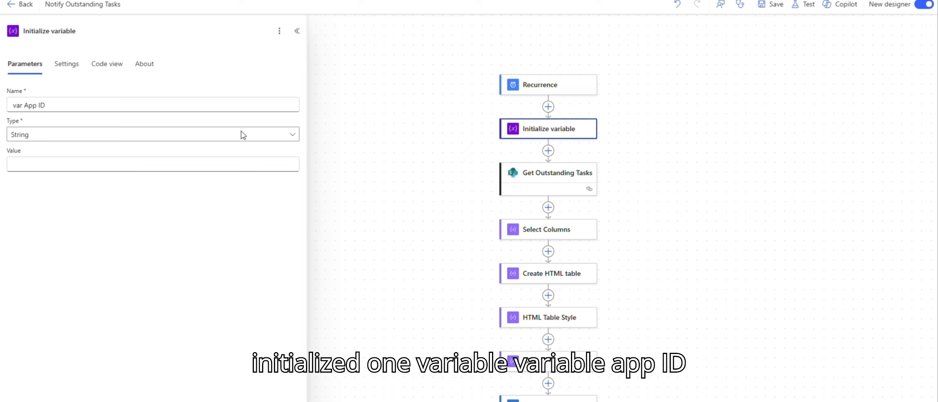
Paste the Power Apps app ID as the value of the var App ID string variable.
left_click(150, 167)
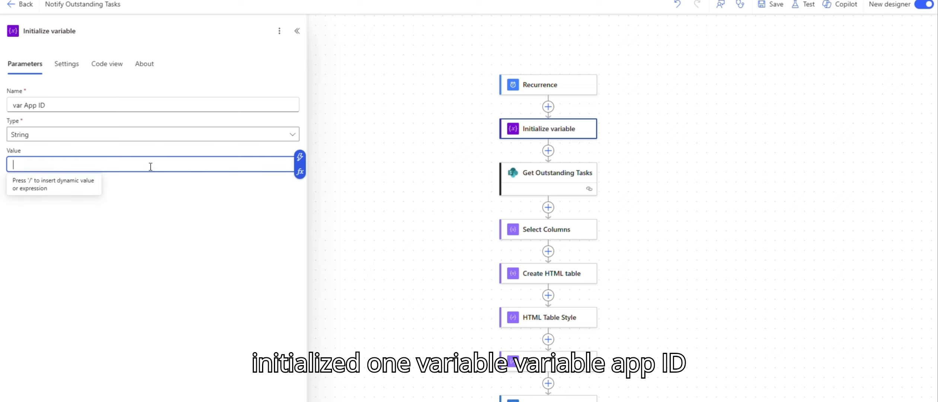
type("d269f647-a27e-4d6b-2a06-98c640bb4dc4")
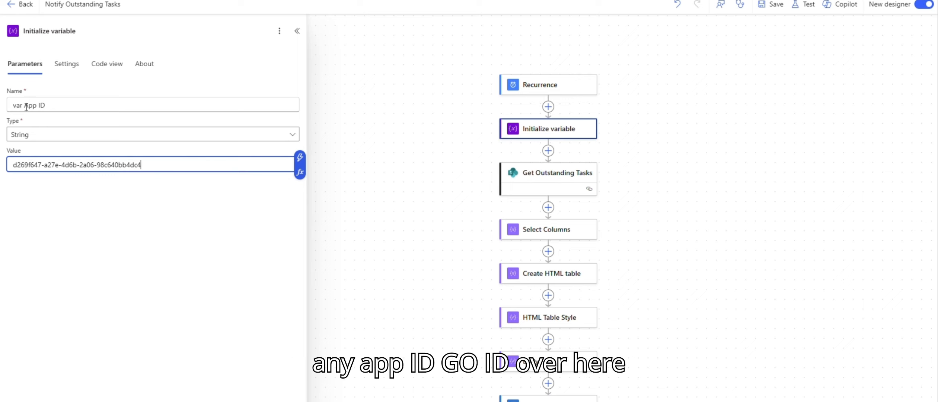
scroll(421, 282, "down", 2)
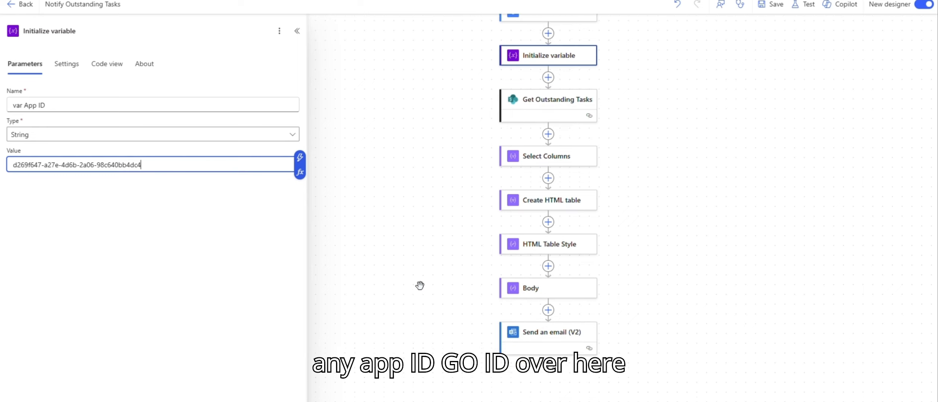
left_click(419, 281)
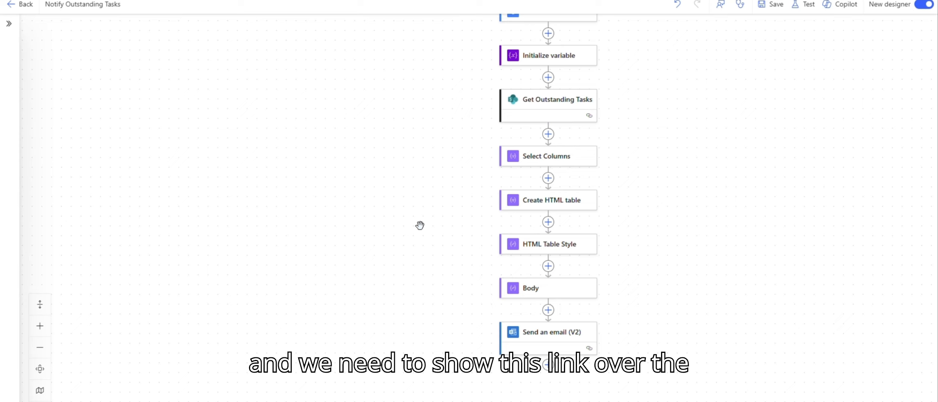
Open Select Columns, then switch to Notepad and fix the concat() hyperlink expression to use item()?['ID'] and select it for copying.
left_click(566, 158)
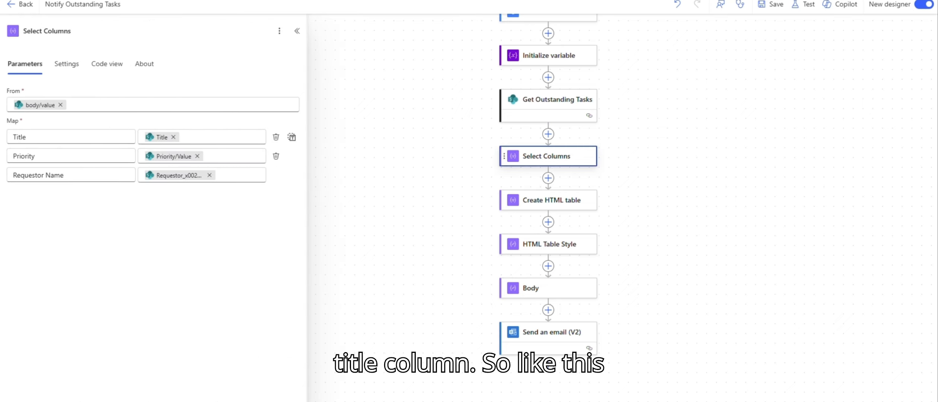
mouse_move(777, 379)
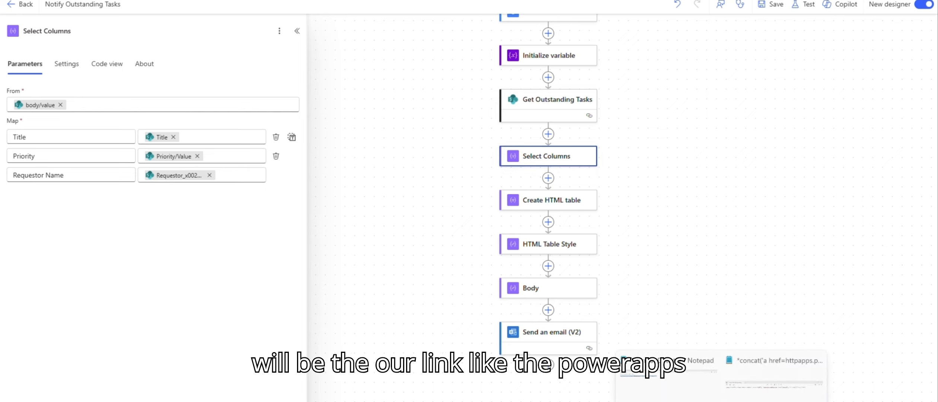
left_click(776, 379)
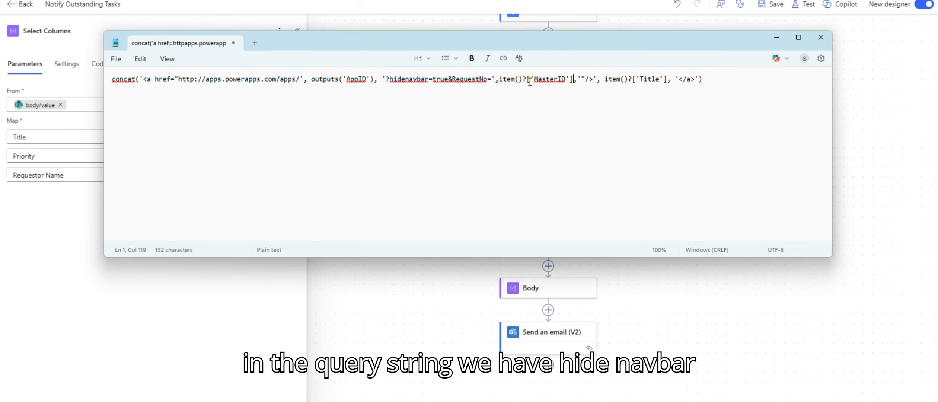
left_click_drag(729, 82, 1, 77)
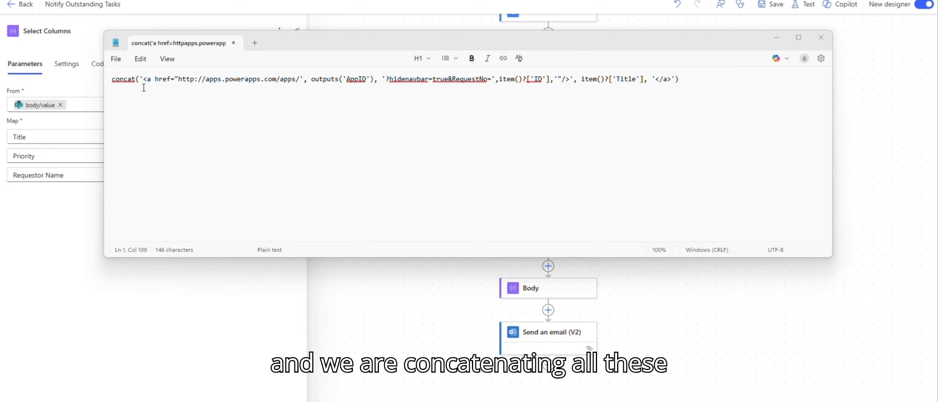
double_click(123, 79)
left_click_drag(140, 79, 645, 80)
left_click(652, 80)
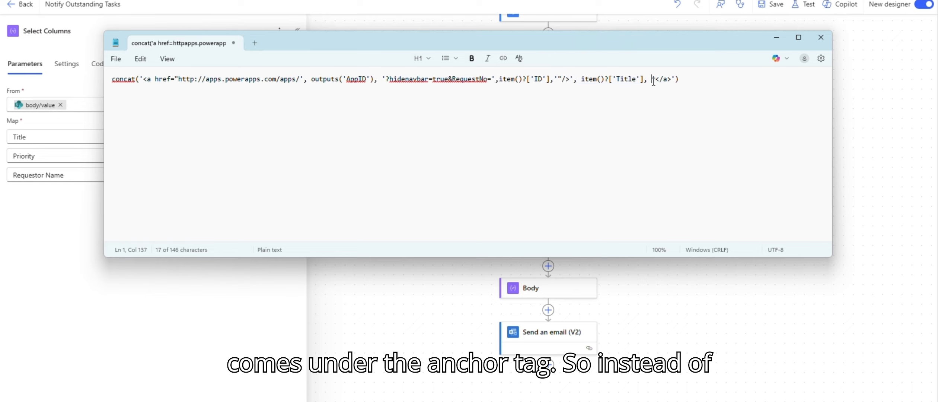
key("ctrl+a")
key("ctrl+c")
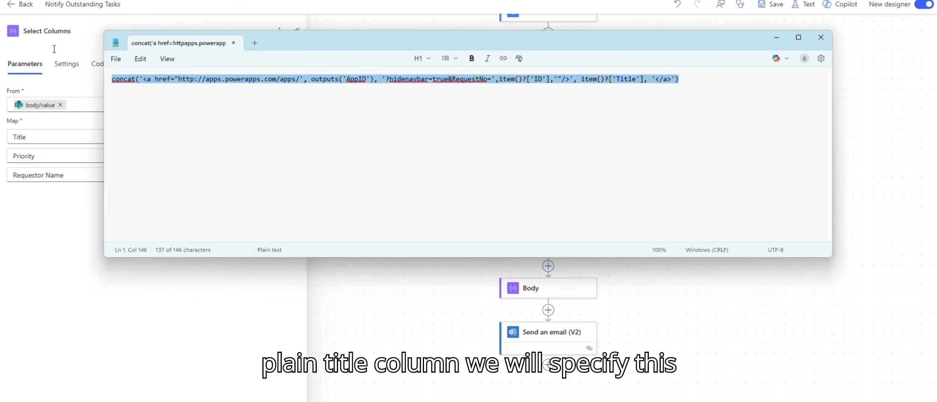
Replace the Title mapping value in Select Columns with the pasted concat() hyperlink expression.
left_click(41, 134)
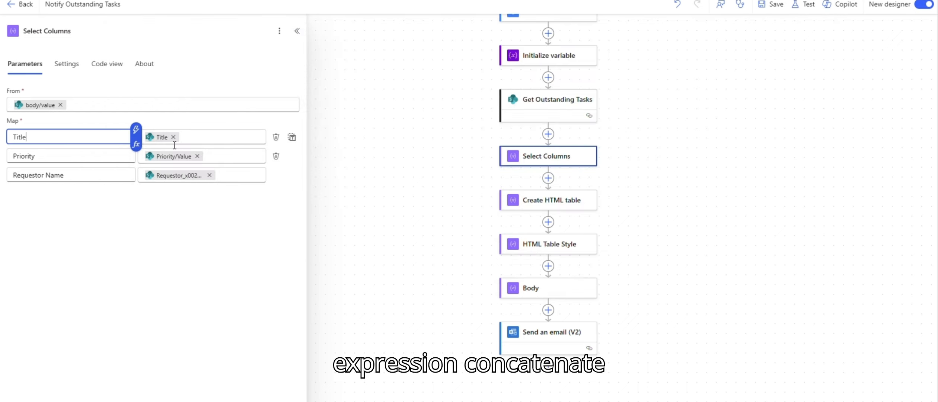
left_click(185, 138)
left_click(173, 137)
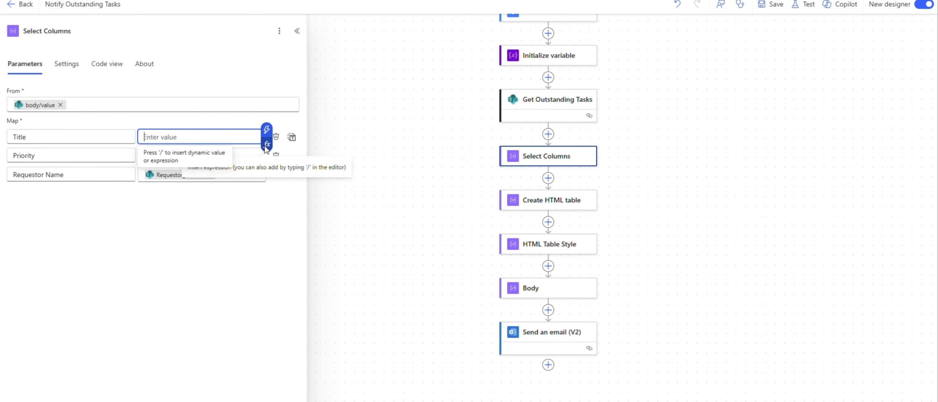
left_click(267, 144)
key("ctrl+v")
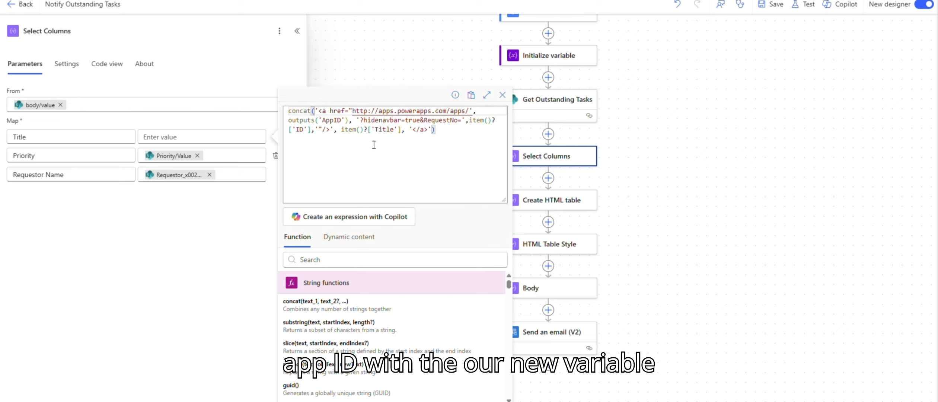
In the Title mapping expression, replace outputs('AppID') with the var App ID variable from dynamic content.
key("Right")
key("Right")
key("Right")
key("End")
key("Return")
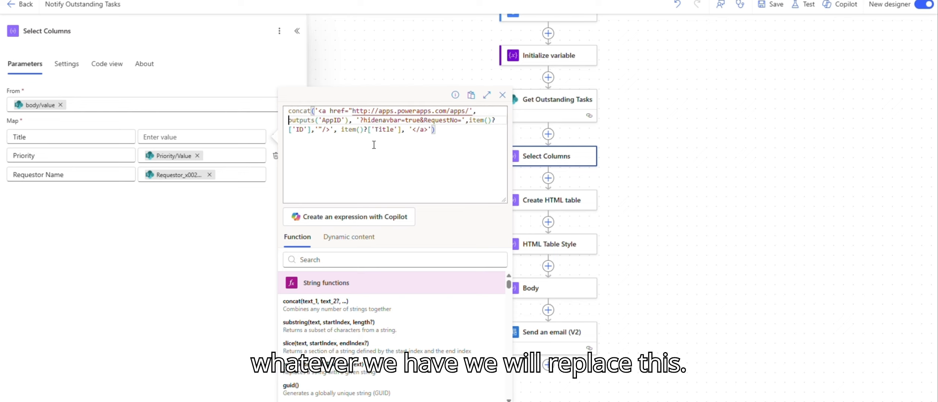
key("Return")
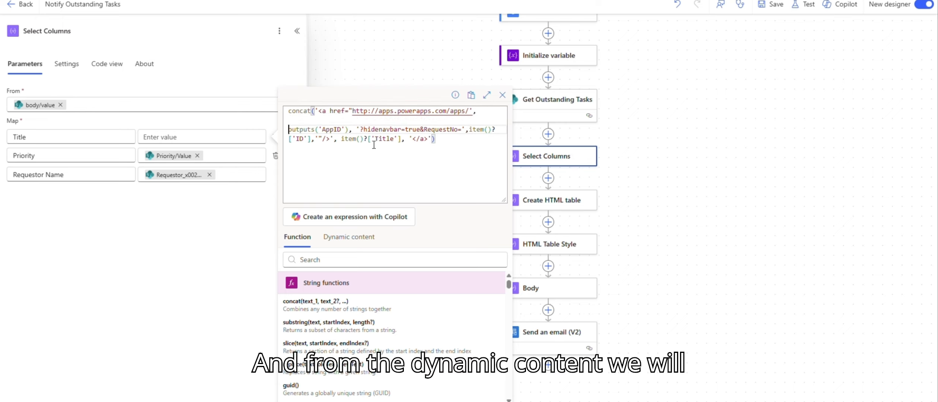
key("Right")
key("Left")
key("shift+Right")
key("shift+Right")
key("shift+Right")
key("shift+Right")
key("shift+Right")
key("shift+Right")
key("shift+Right")
key("shift+Right")
key("shift+Right")
key("shift+Right")
key("shift+Right")
key("shift+Right")
key("shift+Right")
key("shift+Right")
key("shift+Right")
key("shift+Right")
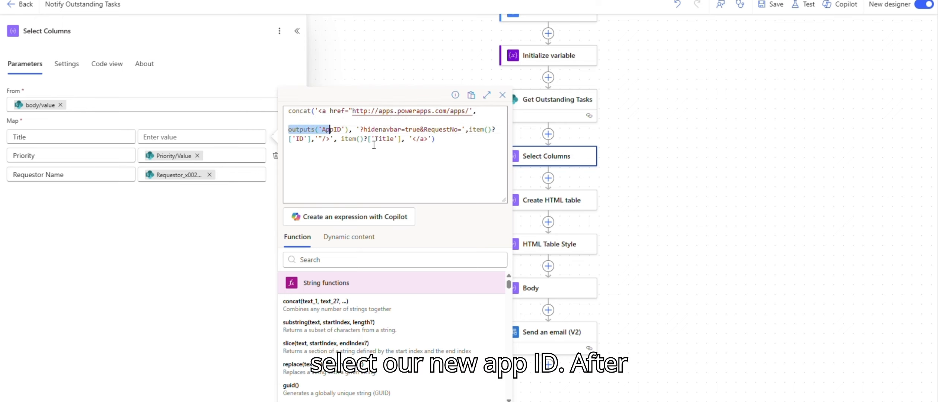
key("ctrl+x")
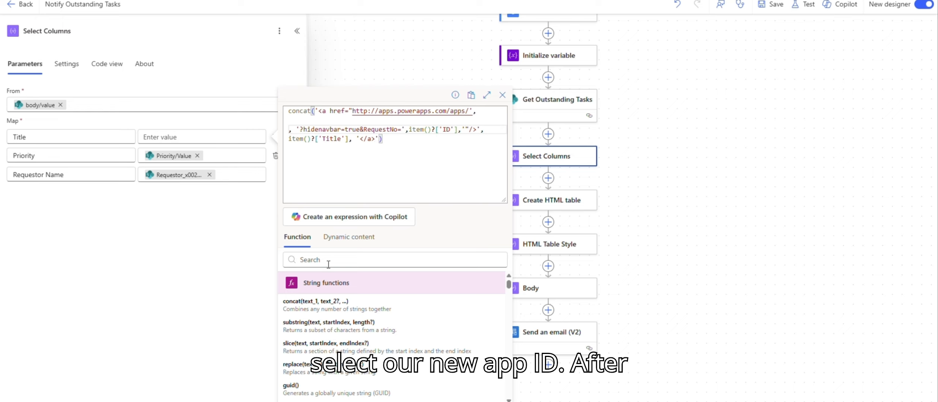
left_click(349, 237)
left_click(309, 306)
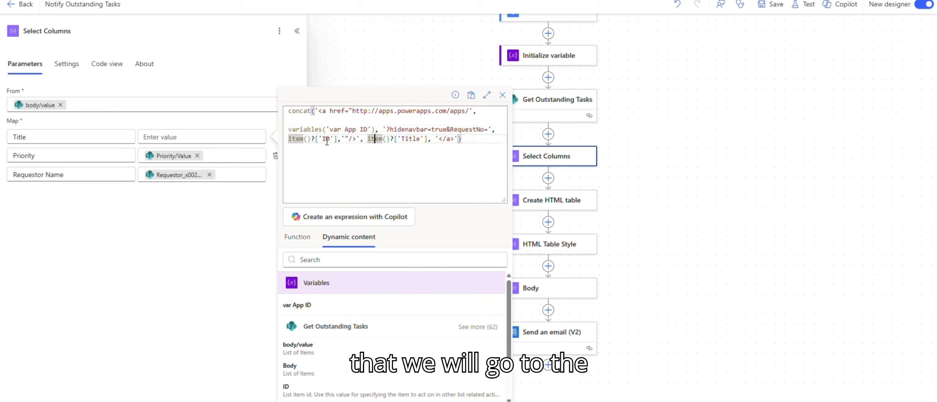
Tidy the expression's line breaks and replace item()?['ID'] with the ID field from Get Outstanding Tasks.
left_click(381, 131)
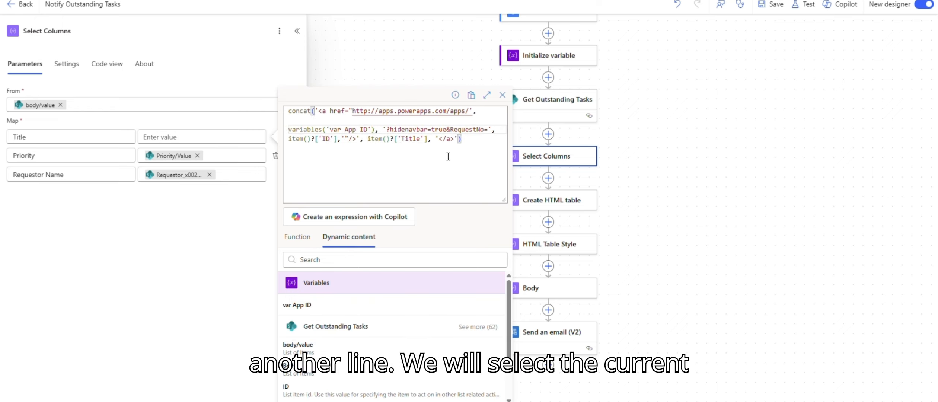
key("Return")
key("Return")
key("Delete")
key("Up")
key("Up")
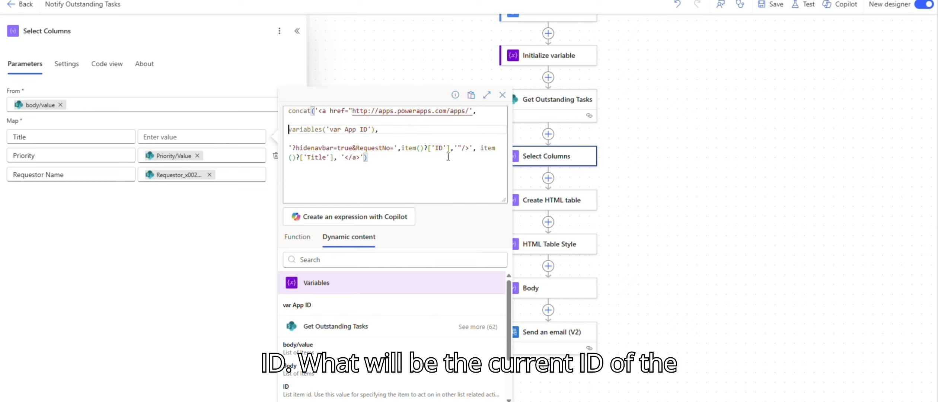
key("BackSpace")
key("Down")
key("BackSpace")
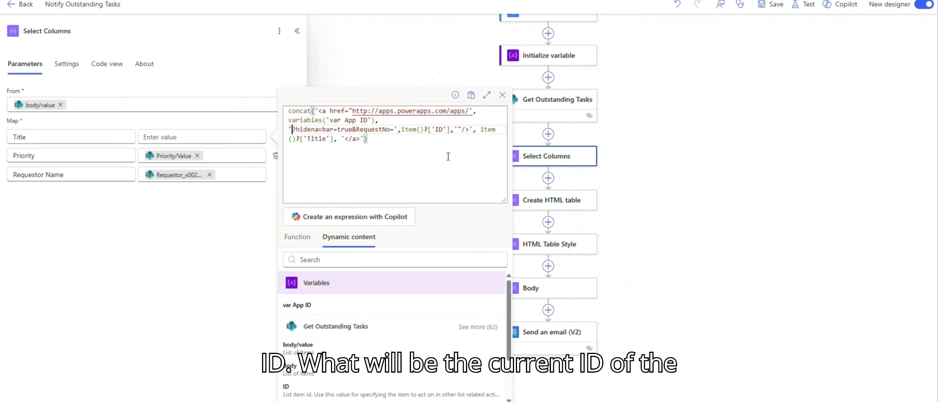
key("Right")
key("Right")
key("Right")
key("Right")
key("Right")
key("Right")
key("Right")
key("Right")
key("Right")
key("Right")
key("Right")
key("Right")
key("Right")
key("Right")
key("Right")
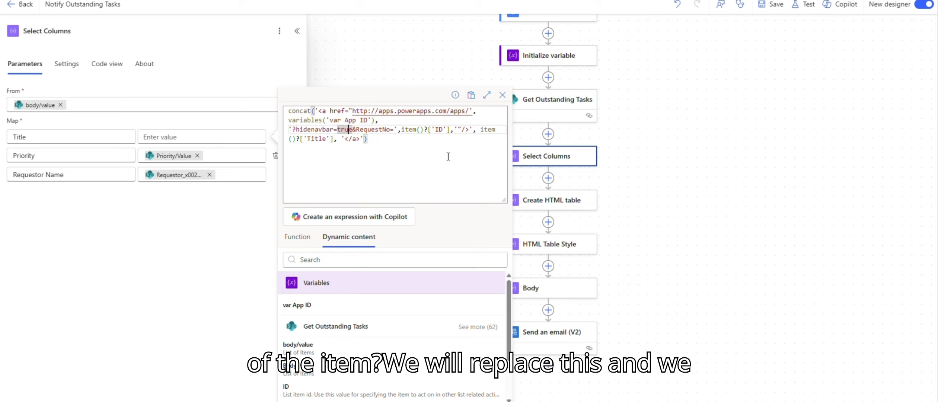
key("Right")
key("Right")
key("Right")
key("Right")
key("Right")
key("Right")
key("Right")
key("Right")
key("shift+Right")
key("shift+Right")
key("shift+Right")
key("shift+Right")
key("shift+Right")
key("shift+Right")
key("shift+Right")
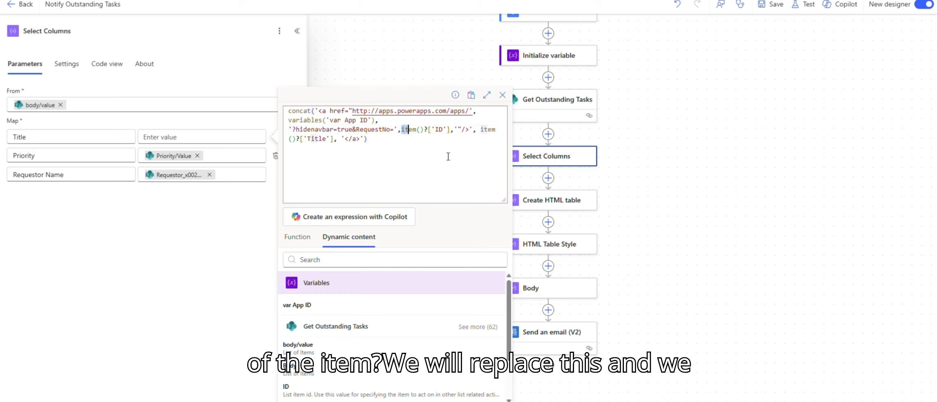
key("shift+Right")
key("shift+Right")
key("shift+Right")
key("shift+Right")
key("shift+Right")
key("shift+Right")
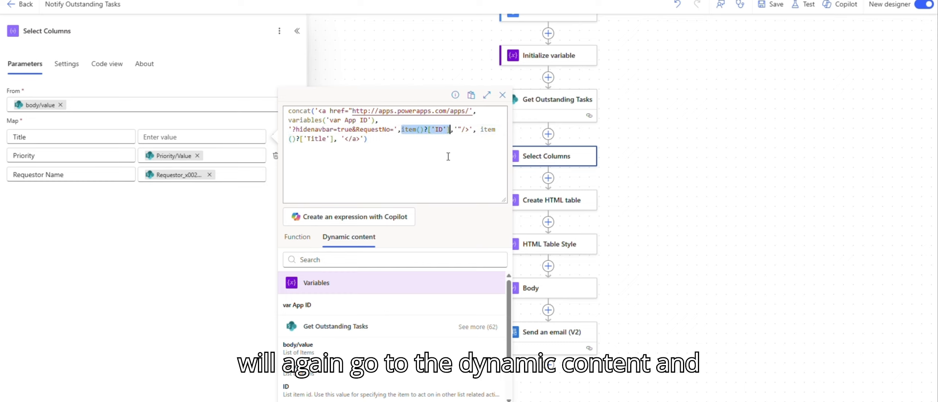
key("BackSpace")
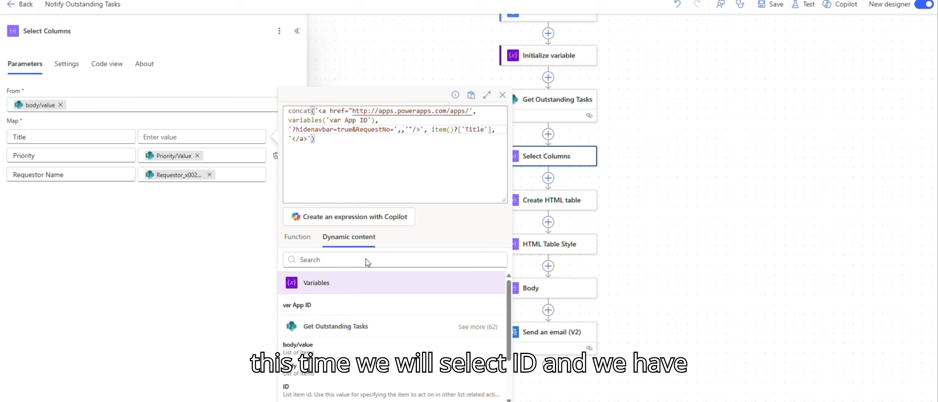
left_click(337, 260)
type("id")
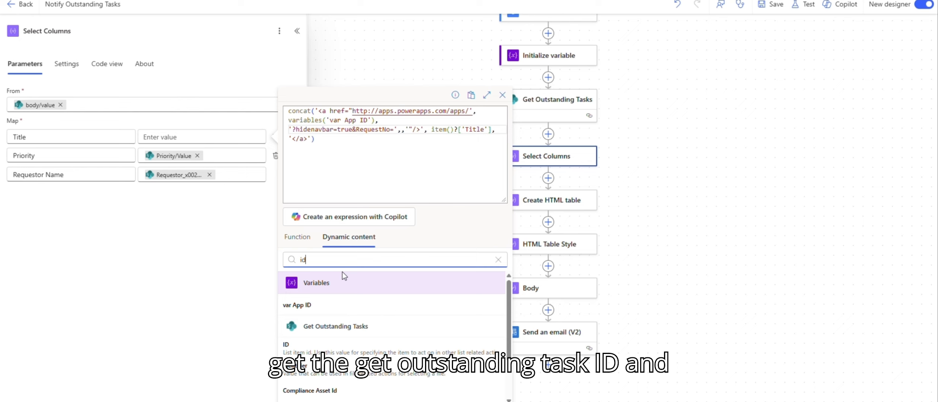
left_click(308, 347)
left_click(466, 188)
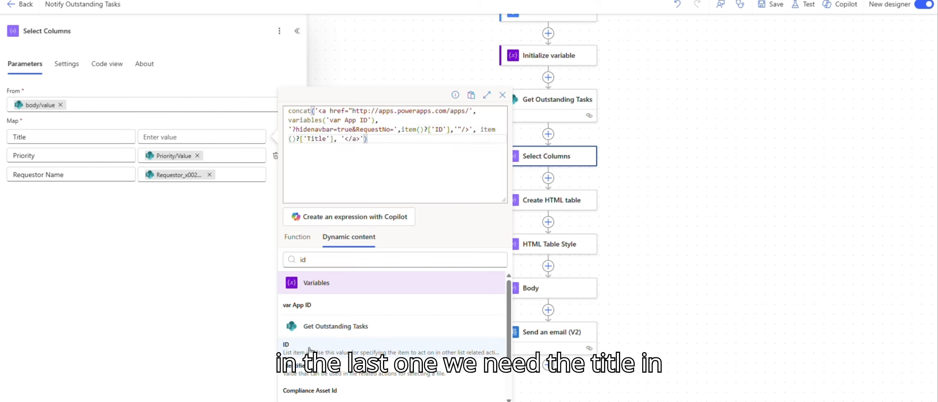
Replace item()?['Title'] with the Title field from Get Outstanding Tasks and update the expression.
left_click(480, 130)
key("Return")
key("shift+Right")
key("shift+Right")
key("shift+Right")
key("shift+Right")
key("shift+Right")
key("shift+Right")
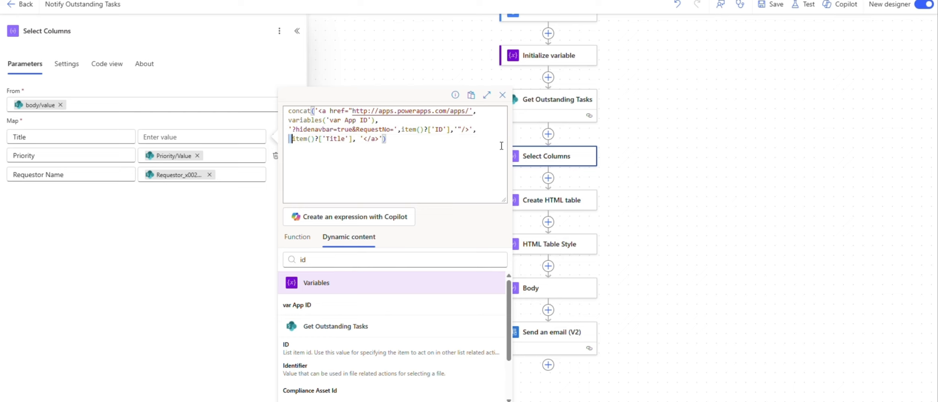
key("shift+Right")
key("shift+Right")
key("shift+Right")
key("shift+Right")
key("shift+Right")
key("shift+Right")
key("shift+Right")
key("shift+Right")
key("shift+Right")
key("shift+Right")
key("shift+Right")
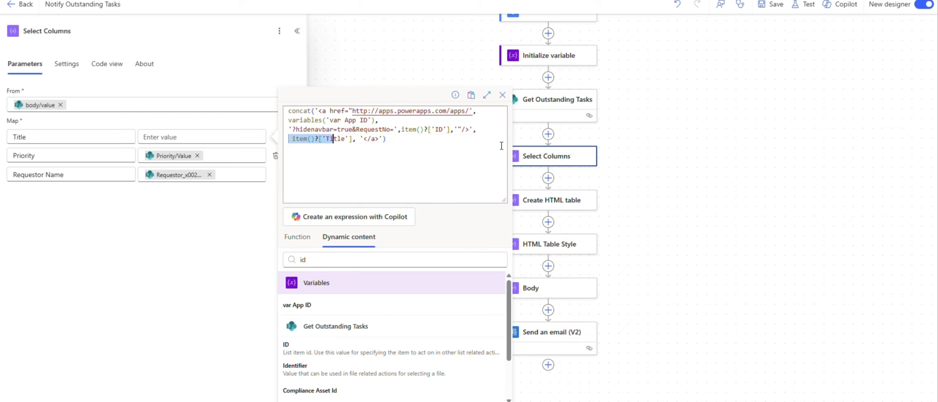
key("BackSpace")
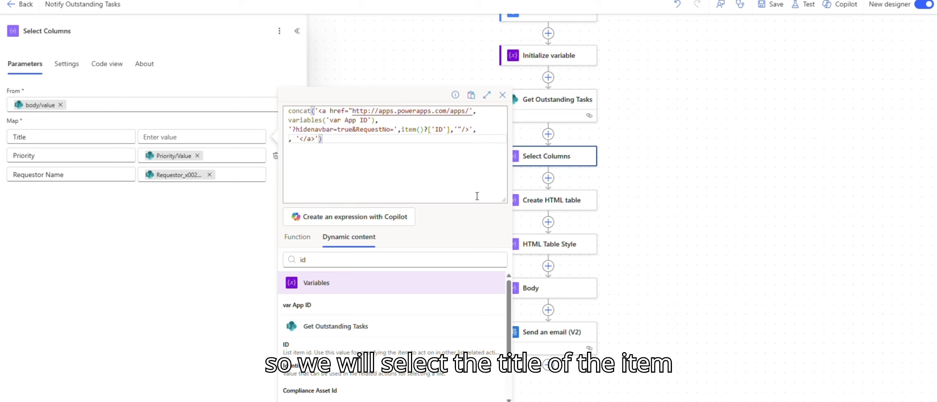
double_click(315, 265)
type("Ti")
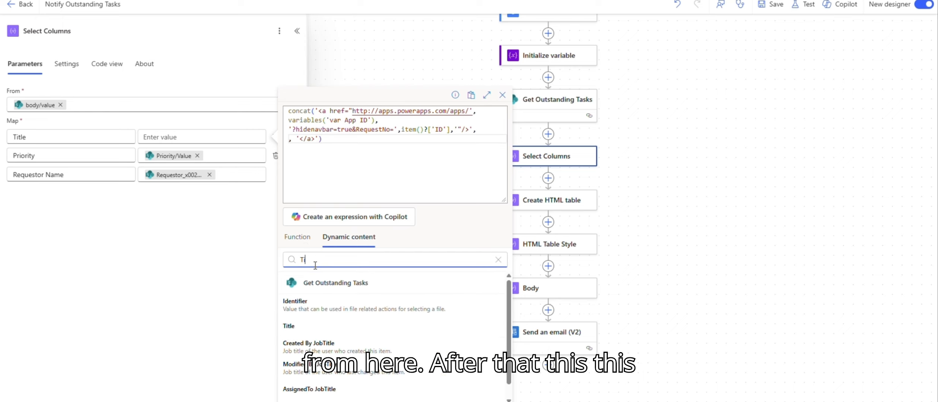
type("t")
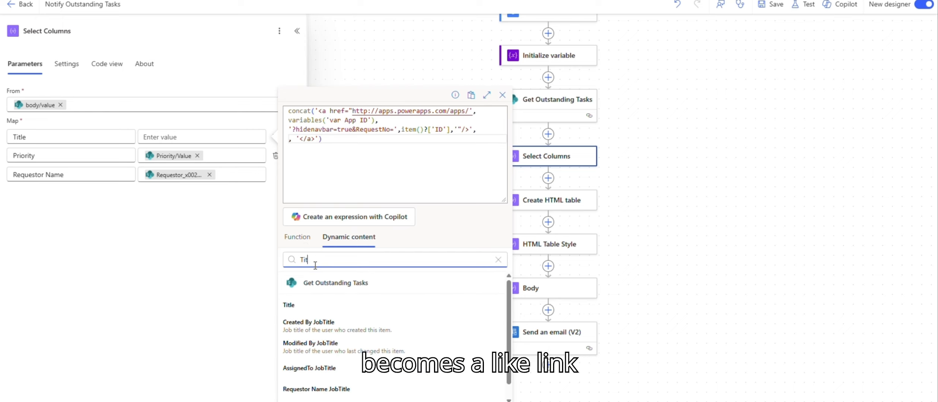
left_click(306, 306)
left_click(303, 401)
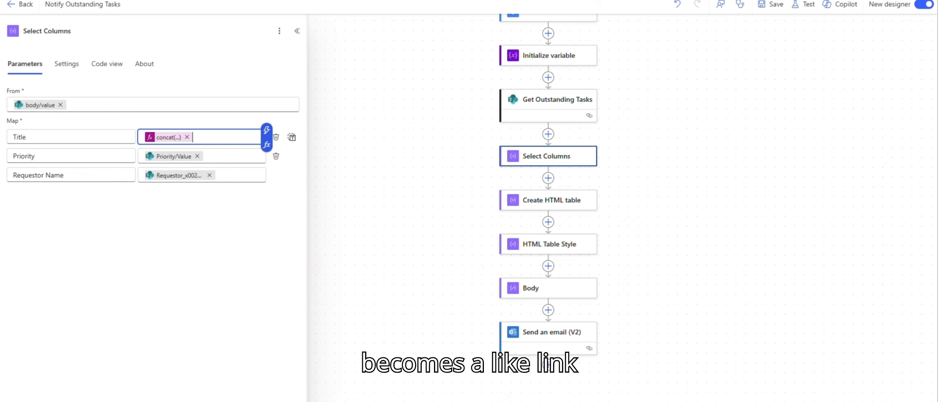
Reopen the Title mapping expression and review its parts.
left_click(266, 144)
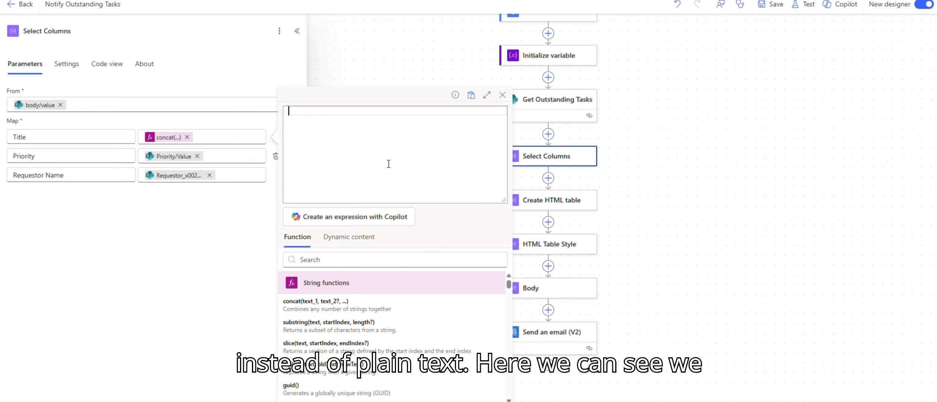
left_click(170, 137)
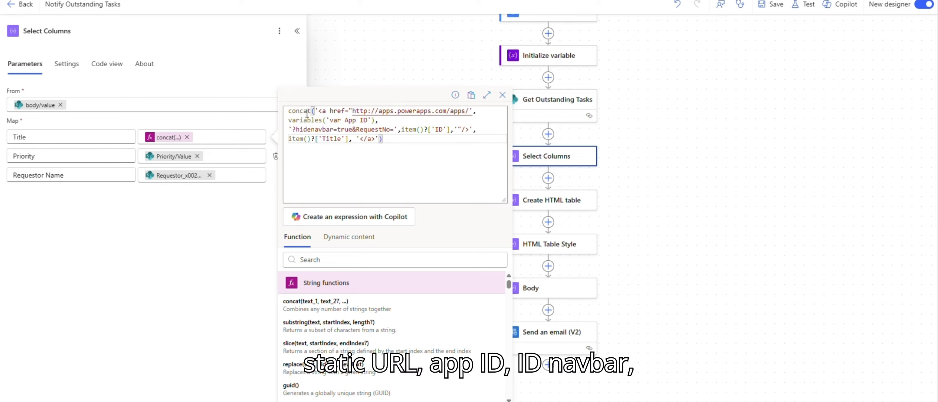
left_click_drag(316, 111, 476, 112)
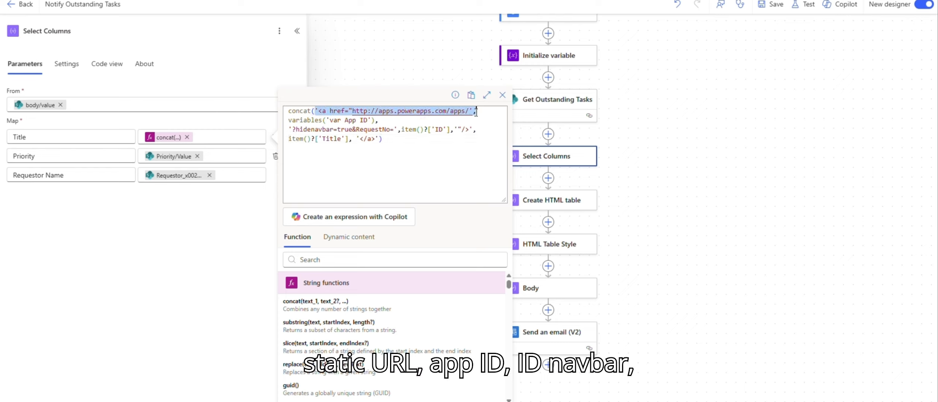
left_click_drag(377, 120, 474, 130)
left_click_drag(383, 139, 289, 139)
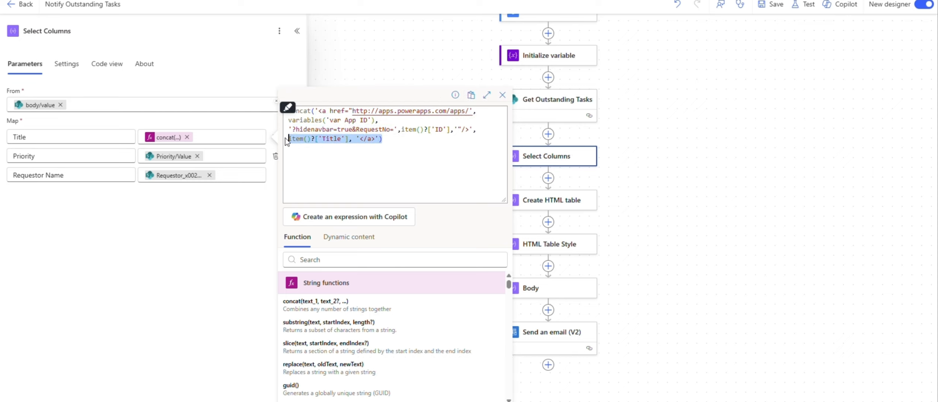
left_click(334, 401)
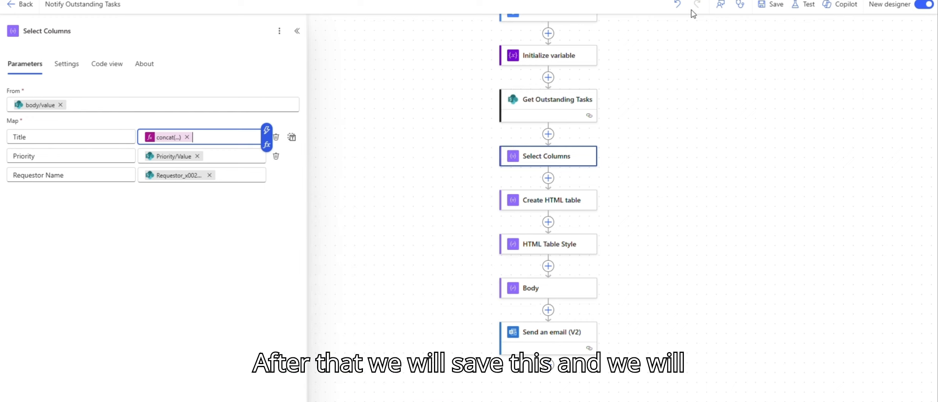
Save the flow.
left_click(778, 9)
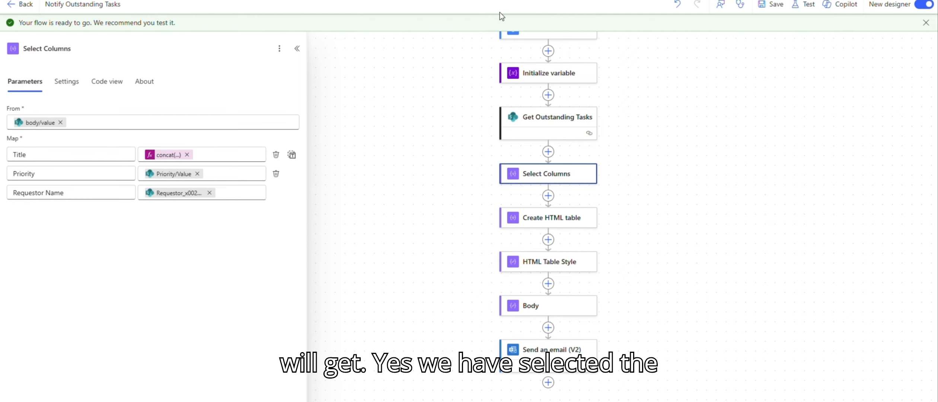
left_click(162, 158)
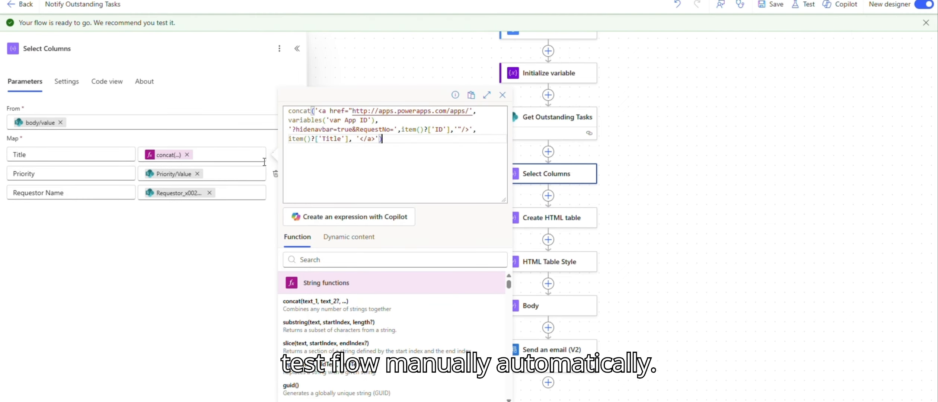
left_click(498, 99)
Run a manual test of the flow and review the received email.
left_click(805, 5)
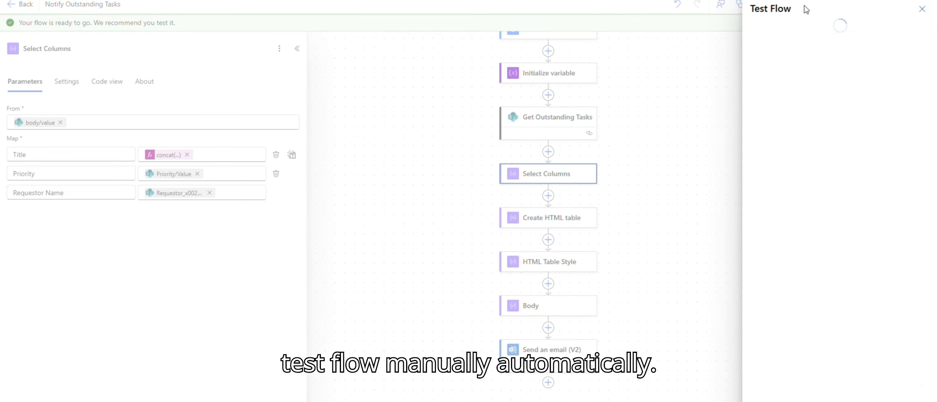
left_click(791, 60)
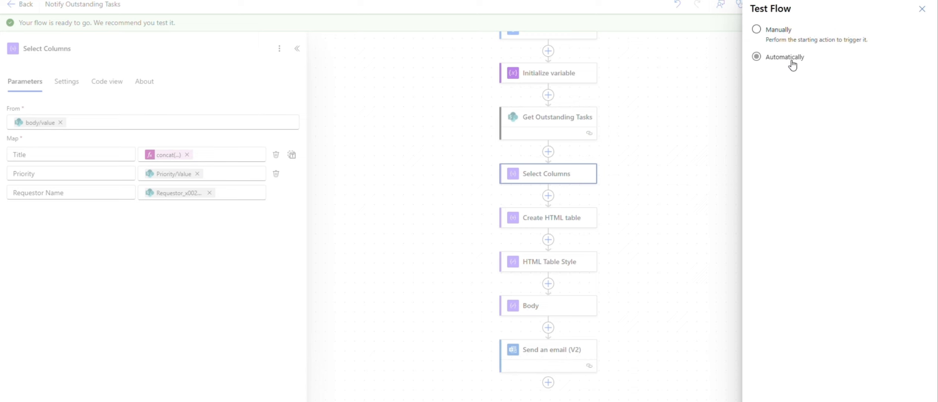
left_click(782, 31)
left_click(766, 401)
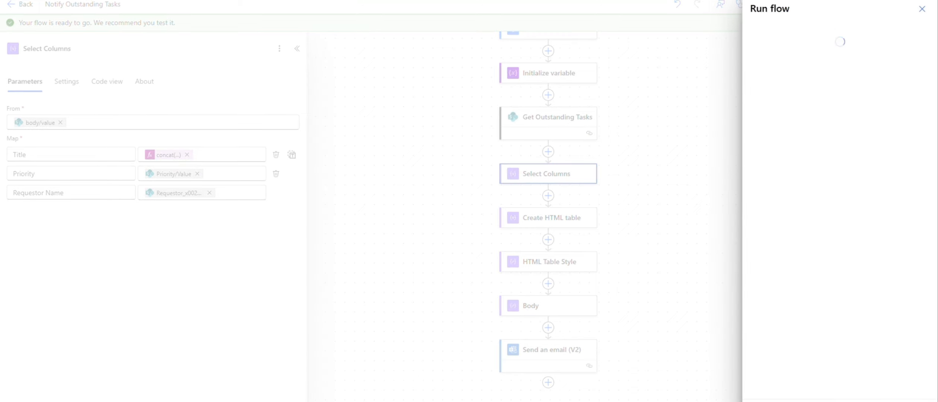
left_click(766, 401)
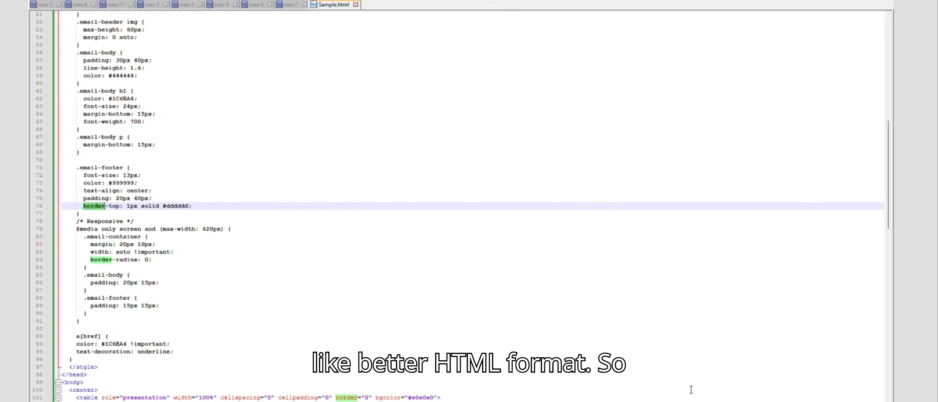
scroll(226, 147, "down", 2)
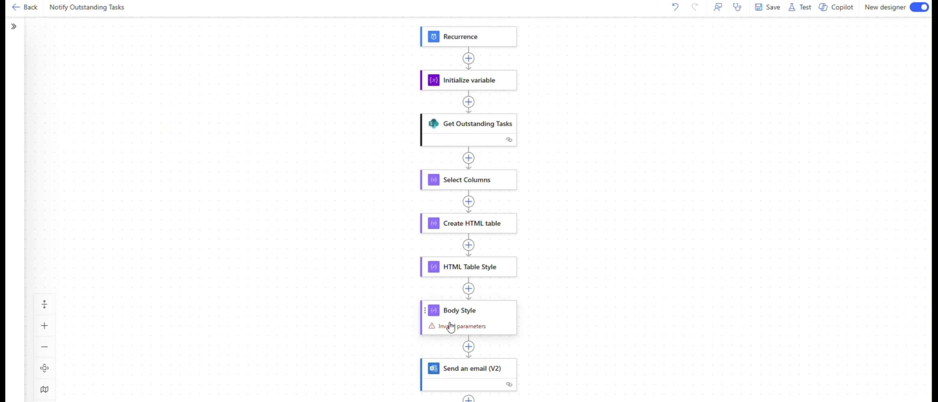
Paste the copied HTML body style into the Inputs of the Body Style action.
left_click(490, 319)
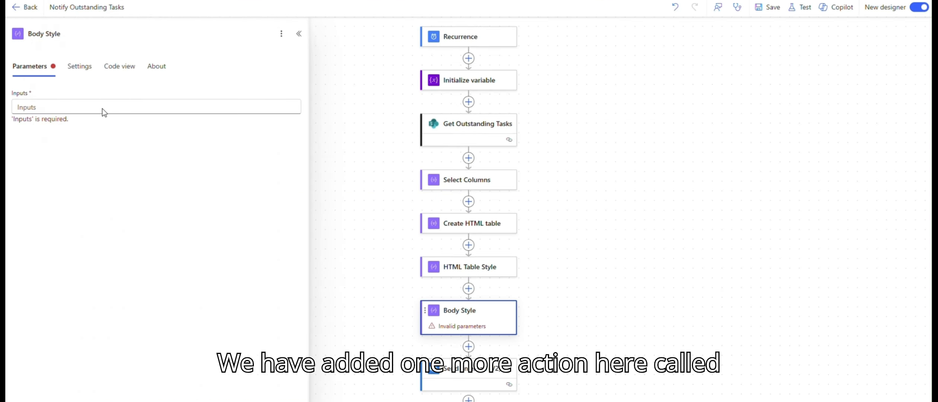
left_click(136, 108)
key("ctrl+v")
scroll(151, 320, "down", 10)
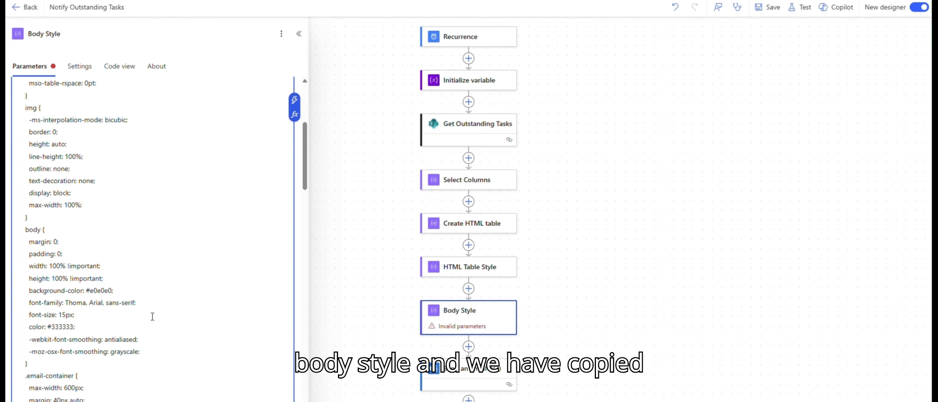
left_click_drag(387, 293, 618, 270)
scroll(69, 313, "down", 5)
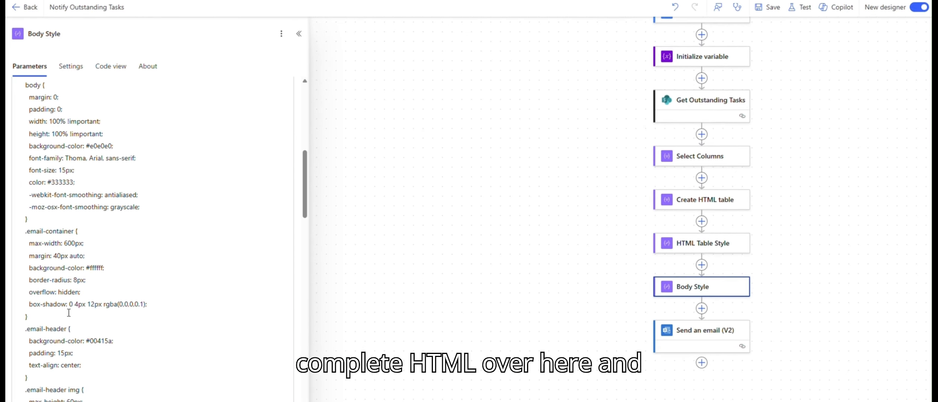
Replace the static Table placeholder in the Body Style HTML with the HTML Table Style Outputs dynamic content.
scroll(69, 312, "down", 10)
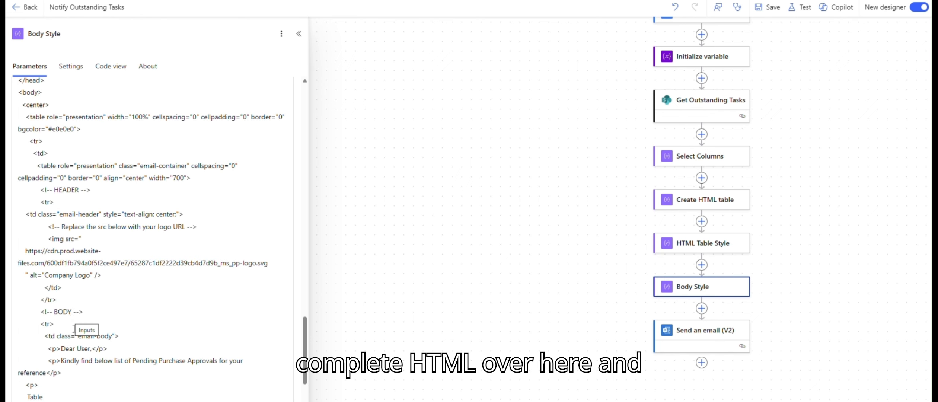
left_click(102, 312)
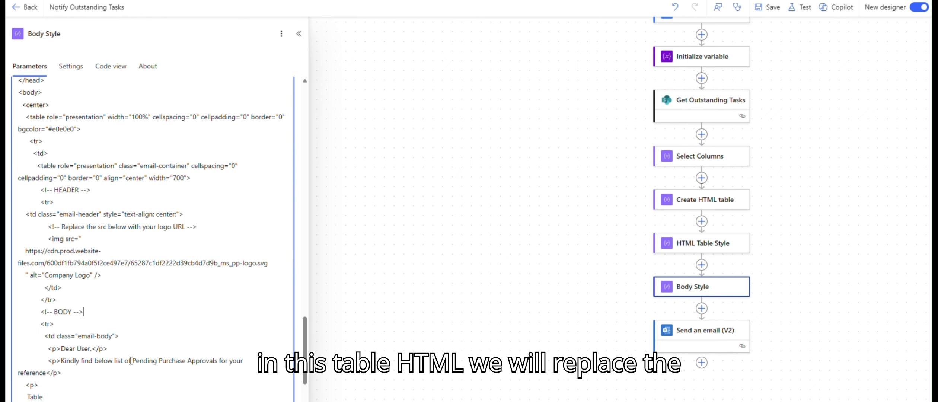
scroll(75, 374, "down", 4)
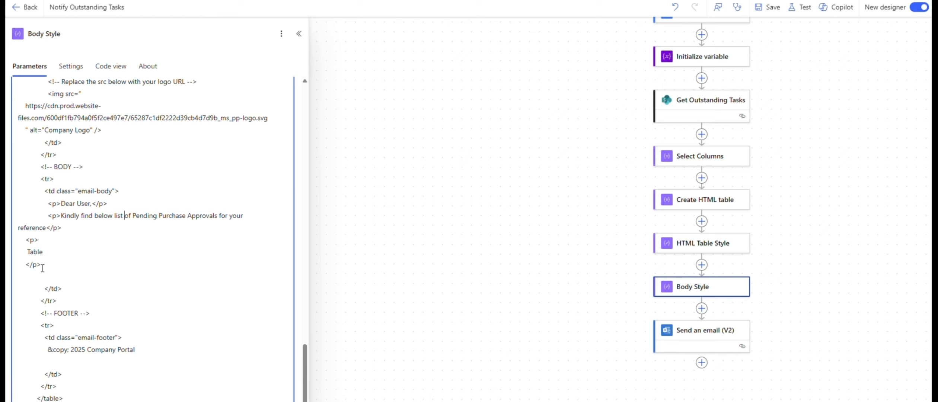
double_click(35, 252)
key("BackSpace")
type("/")
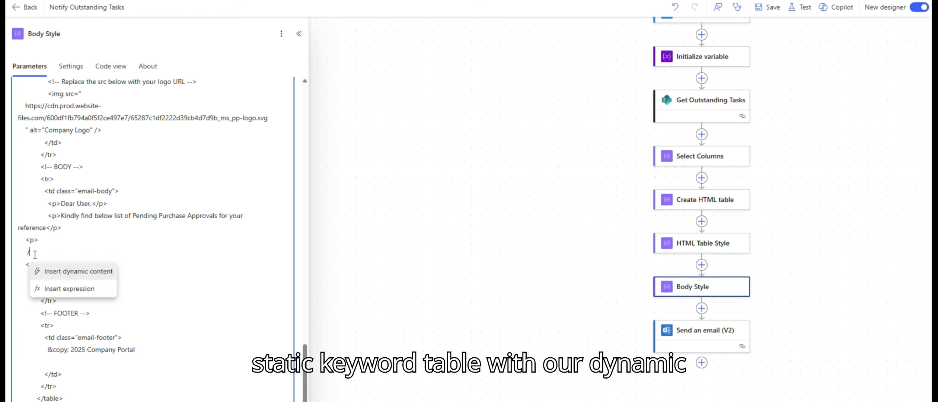
left_click(44, 272)
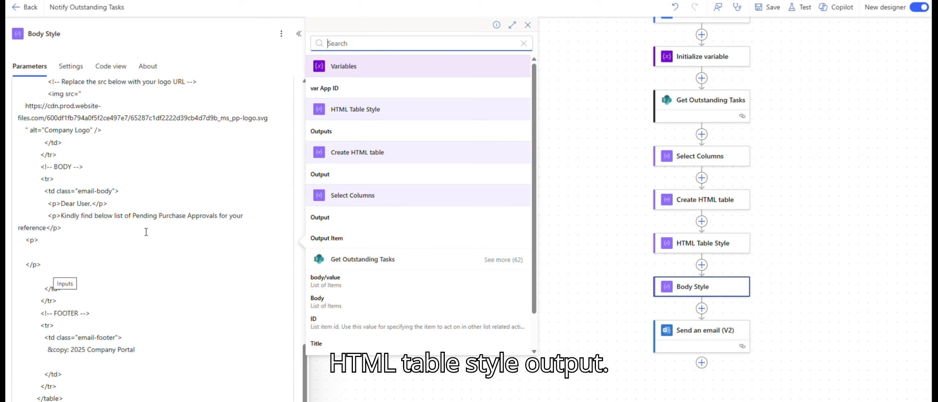
left_click(377, 131)
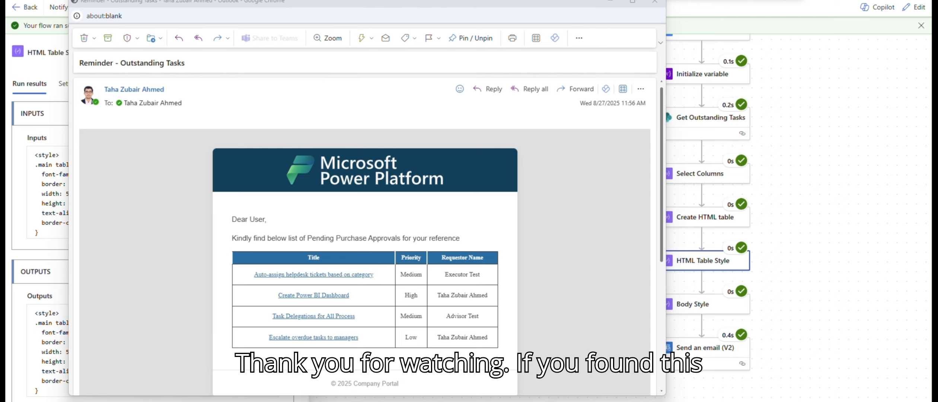
Review the received Reminder - Outstanding Tasks email showing the styled task table.
double_click(137, 63)
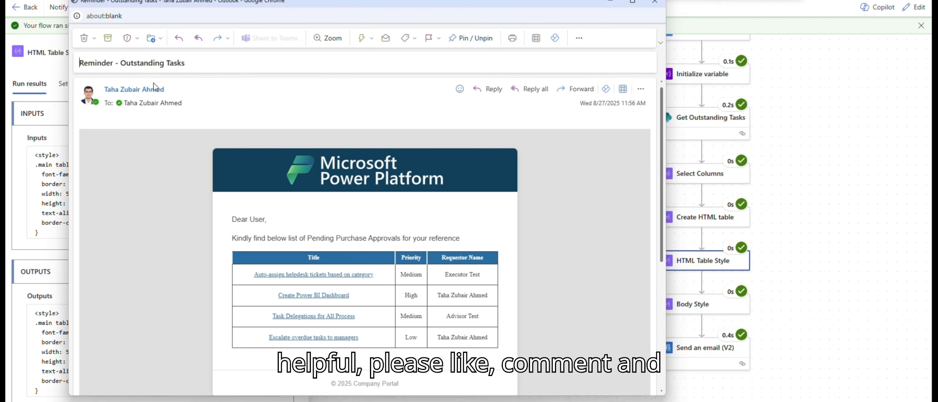